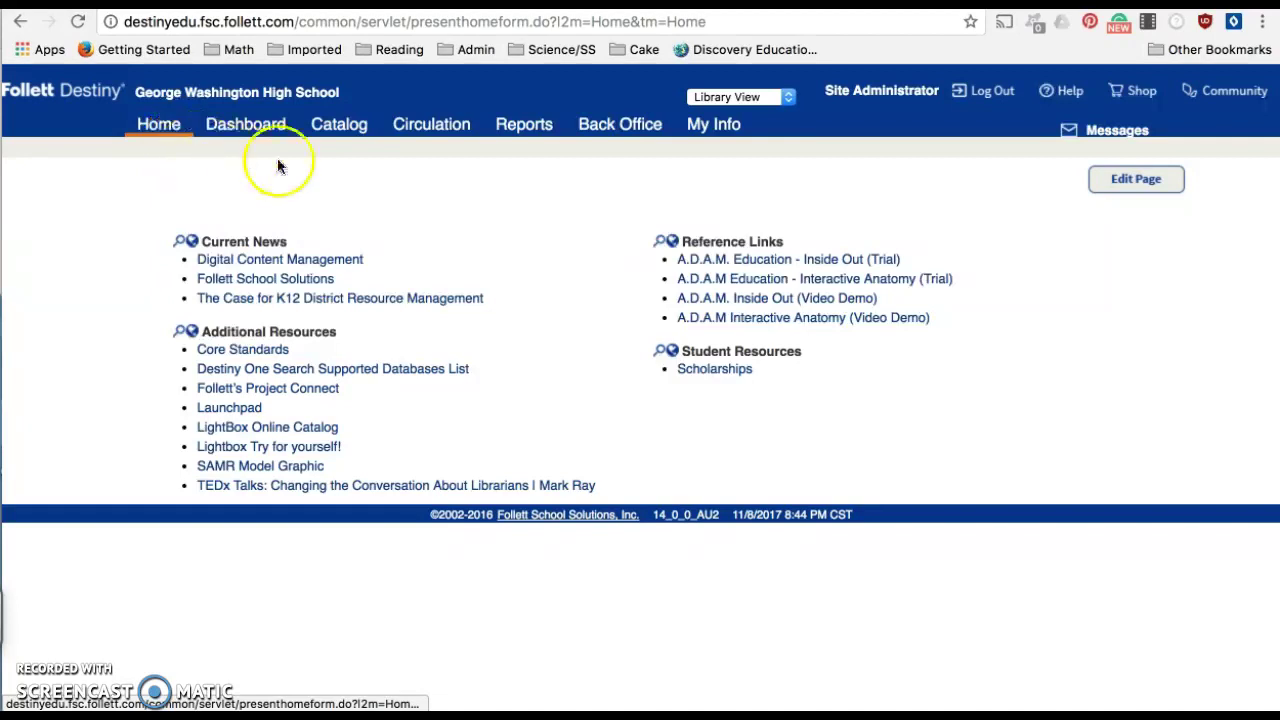
Search the catalog's add-title sources for books with the title "snakes"
click(347, 131)
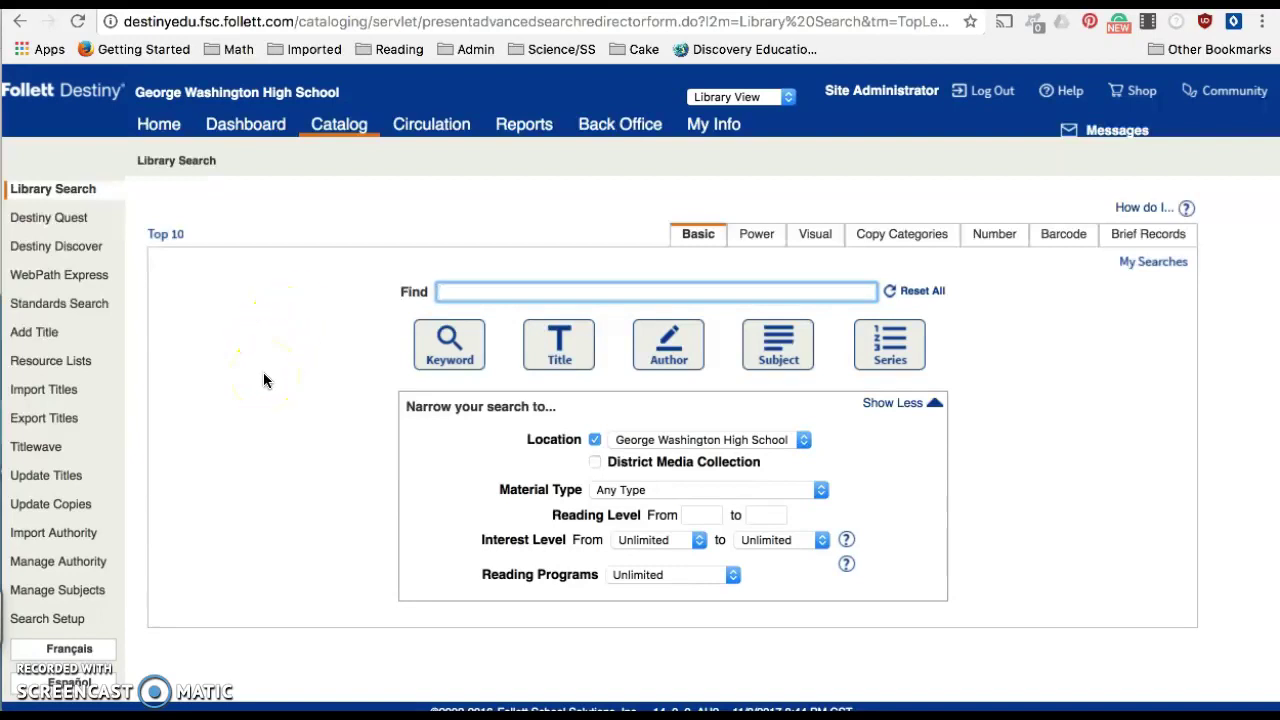
click(50, 334)
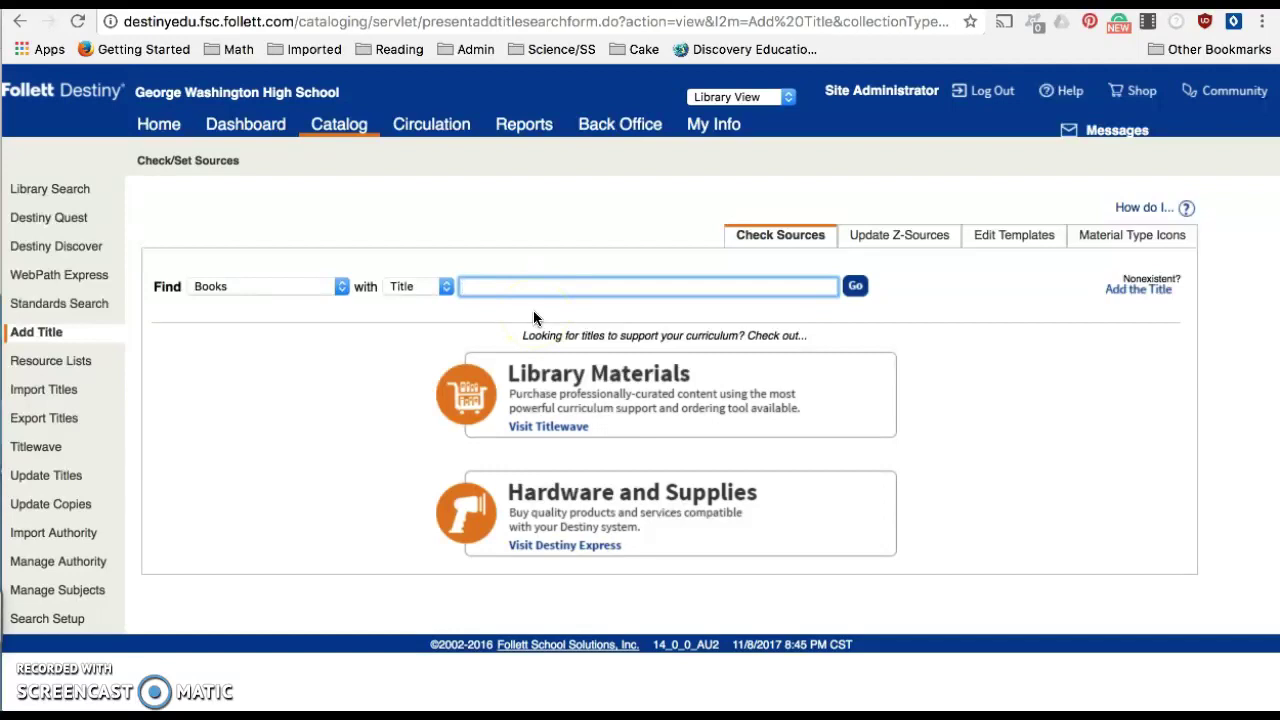
text(snakes)
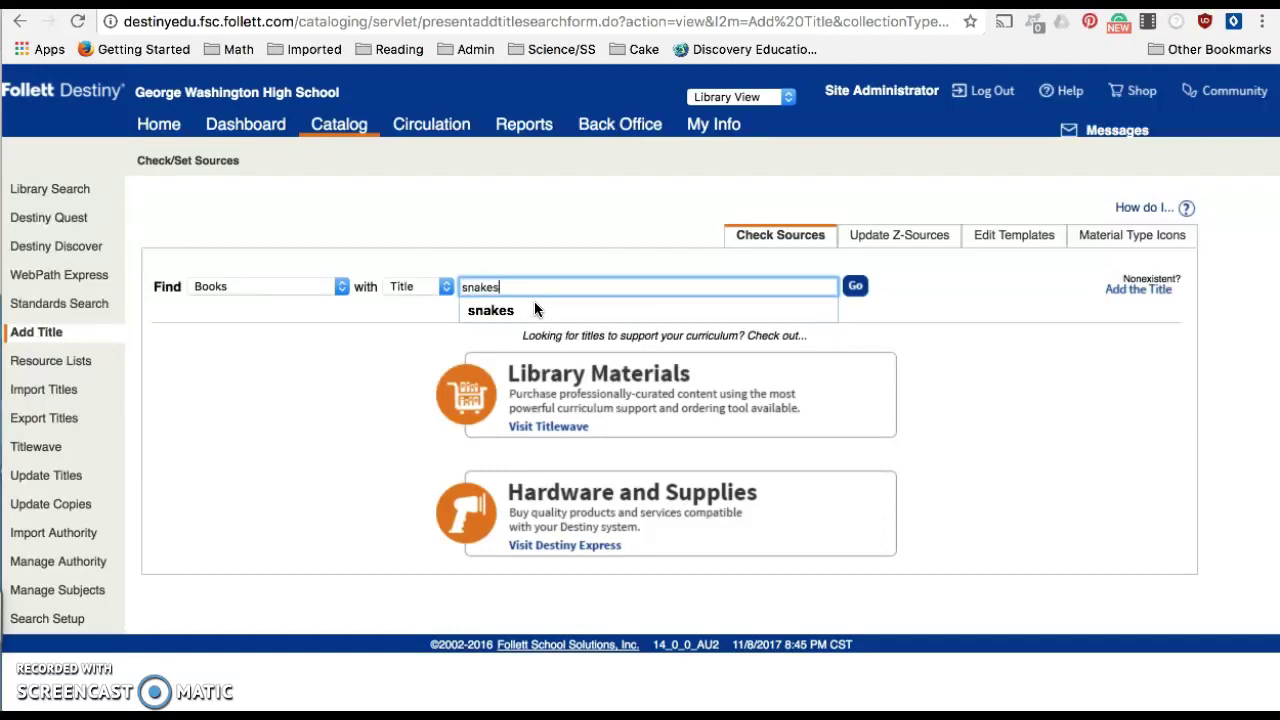
key(Return)
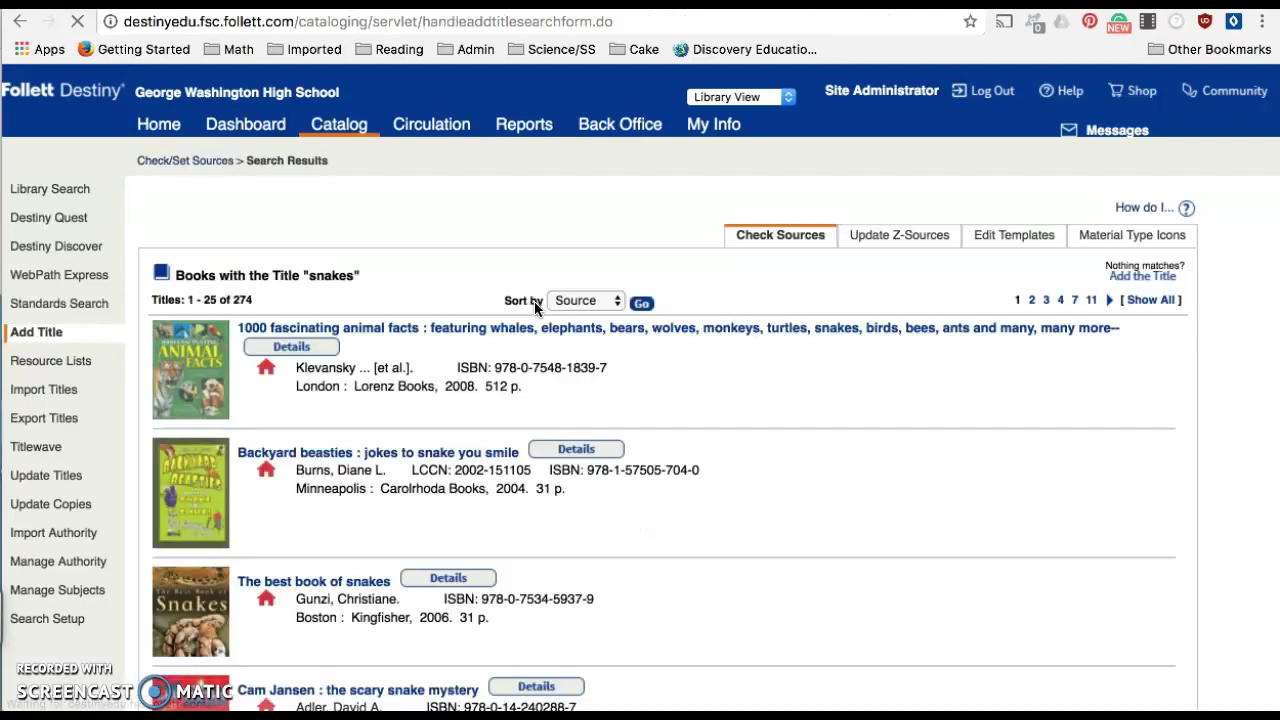
Open the title details of "The best book of snakes" from the search results
click(455, 365)
scroll(372, 500, down, 3)
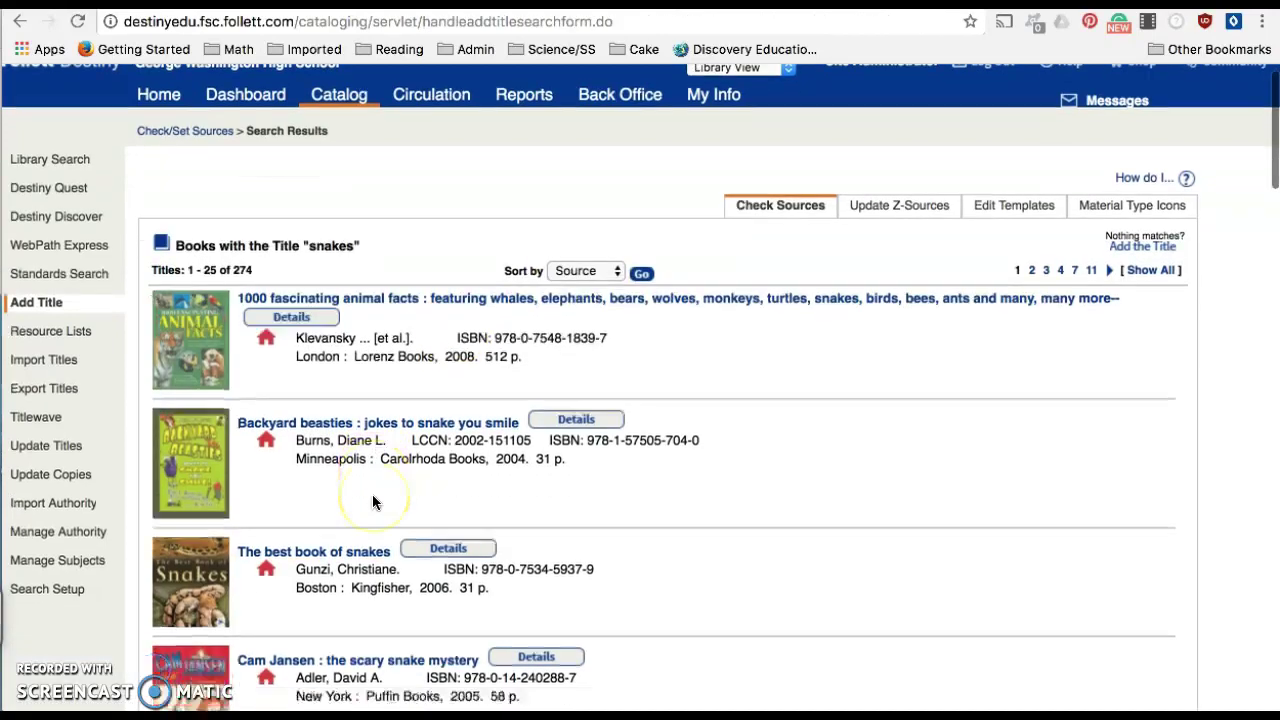
click(339, 408)
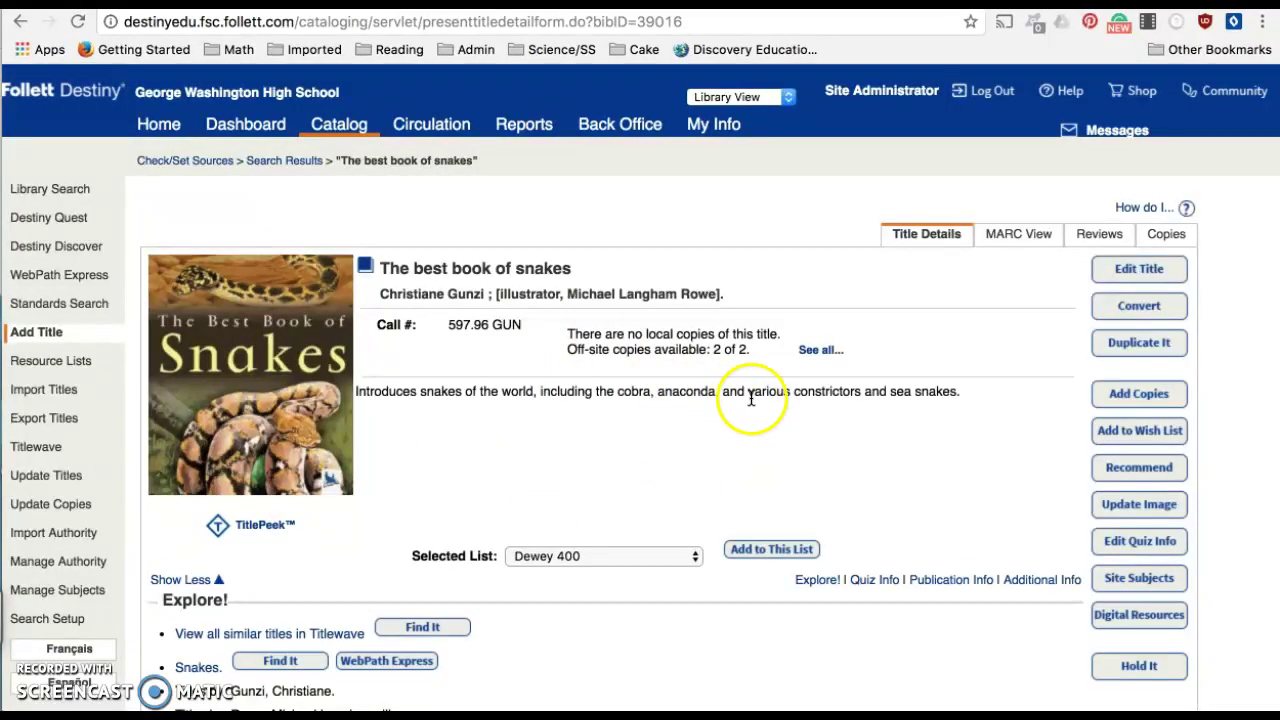
scroll(924, 447, down, 1)
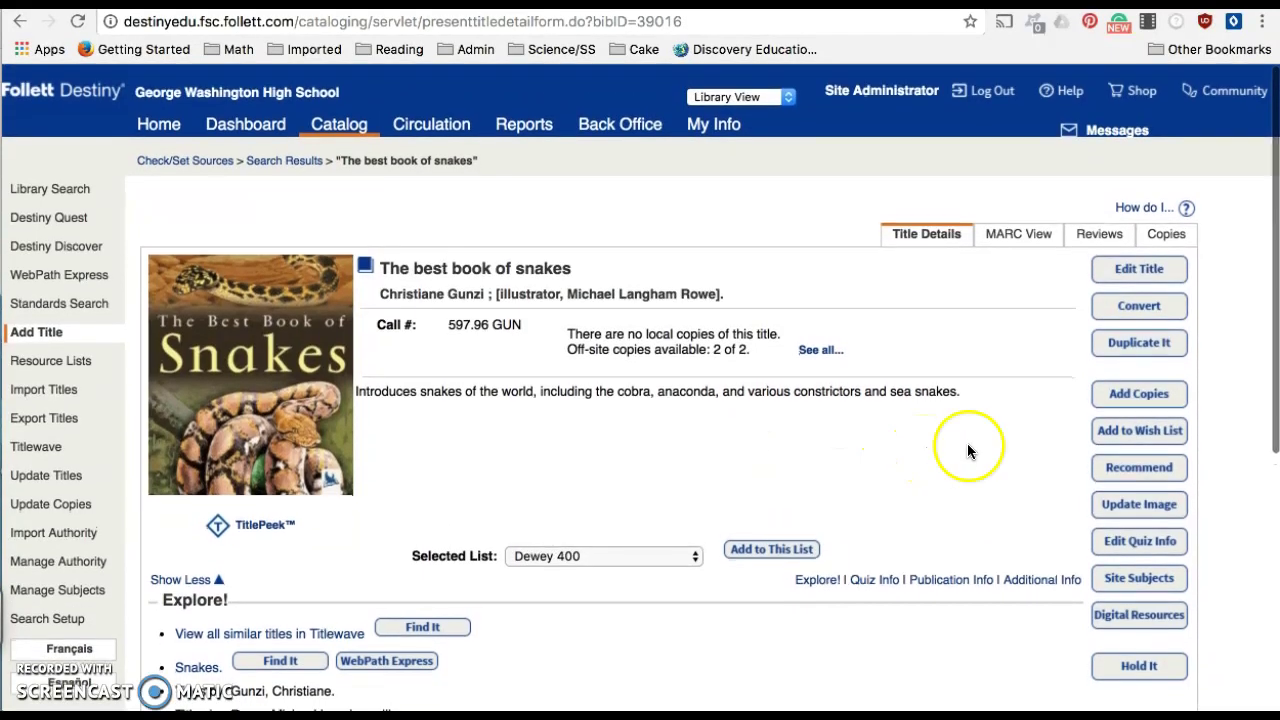
Open the form for adding copies of "The best book of snakes" and review its fields from status to funding source
click(1175, 397)
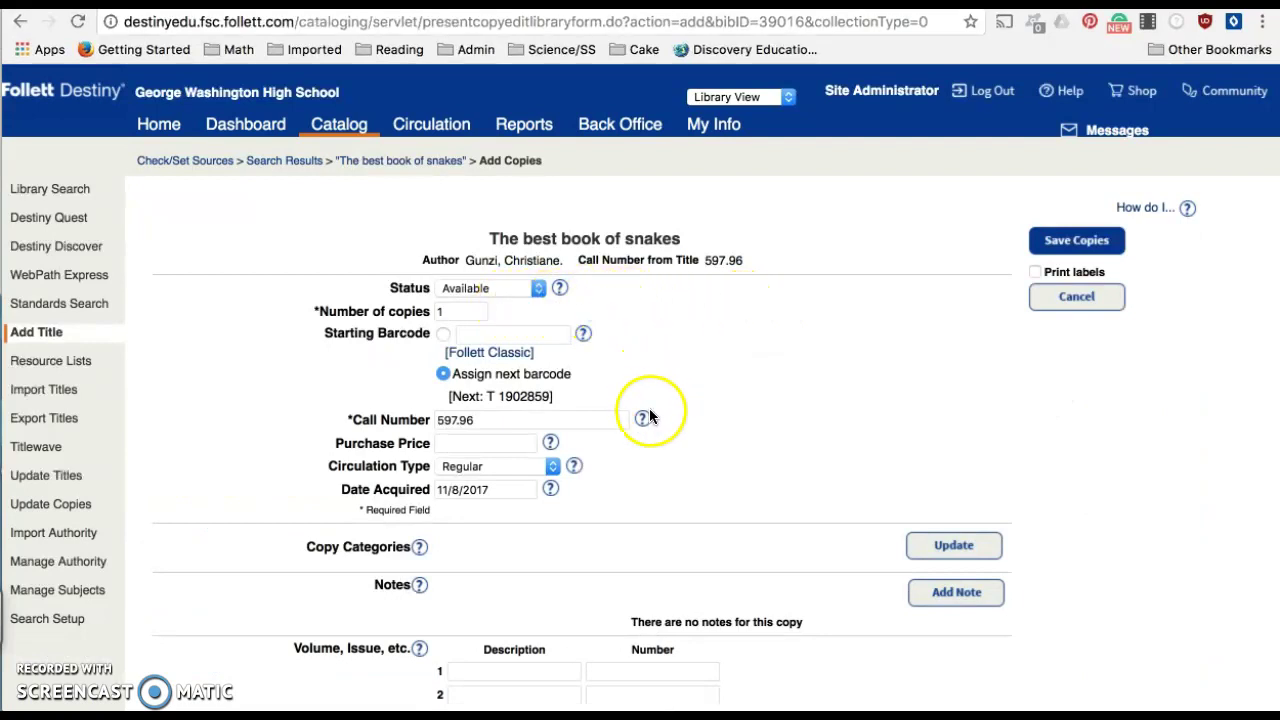
scroll(611, 433, down, 2)
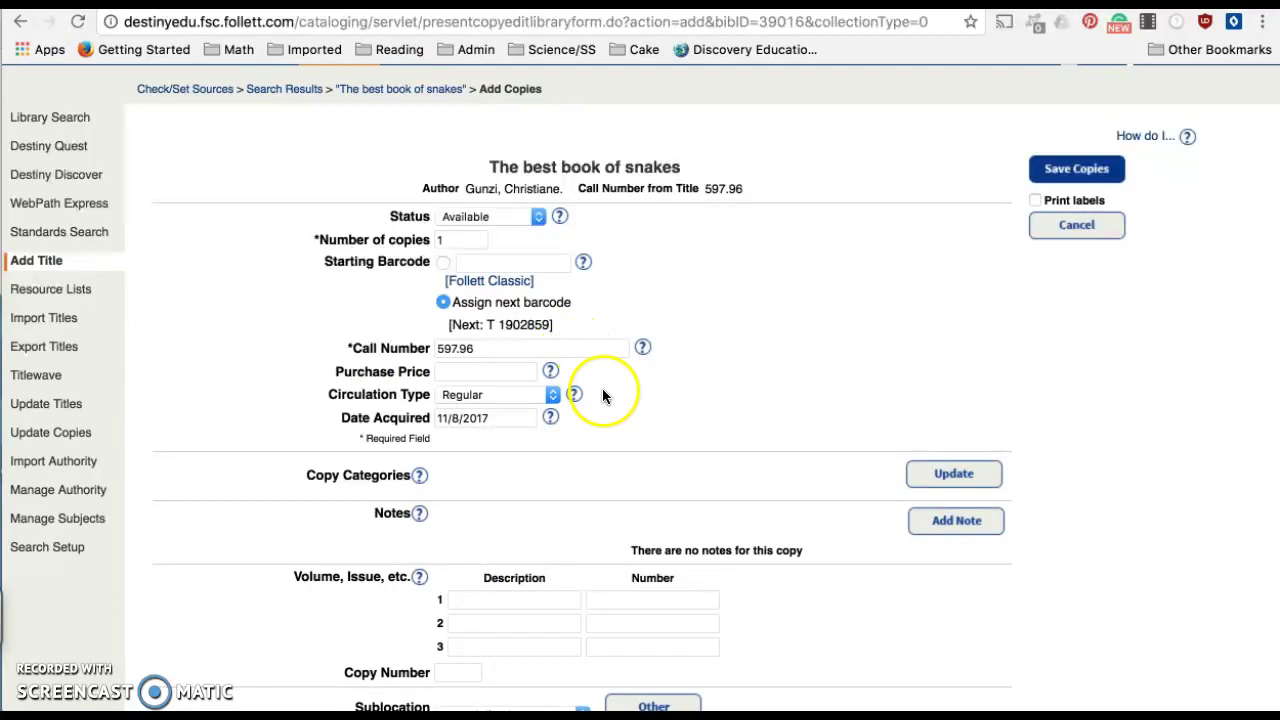
scroll(606, 405, down, 2)
scroll(606, 409, down, 2)
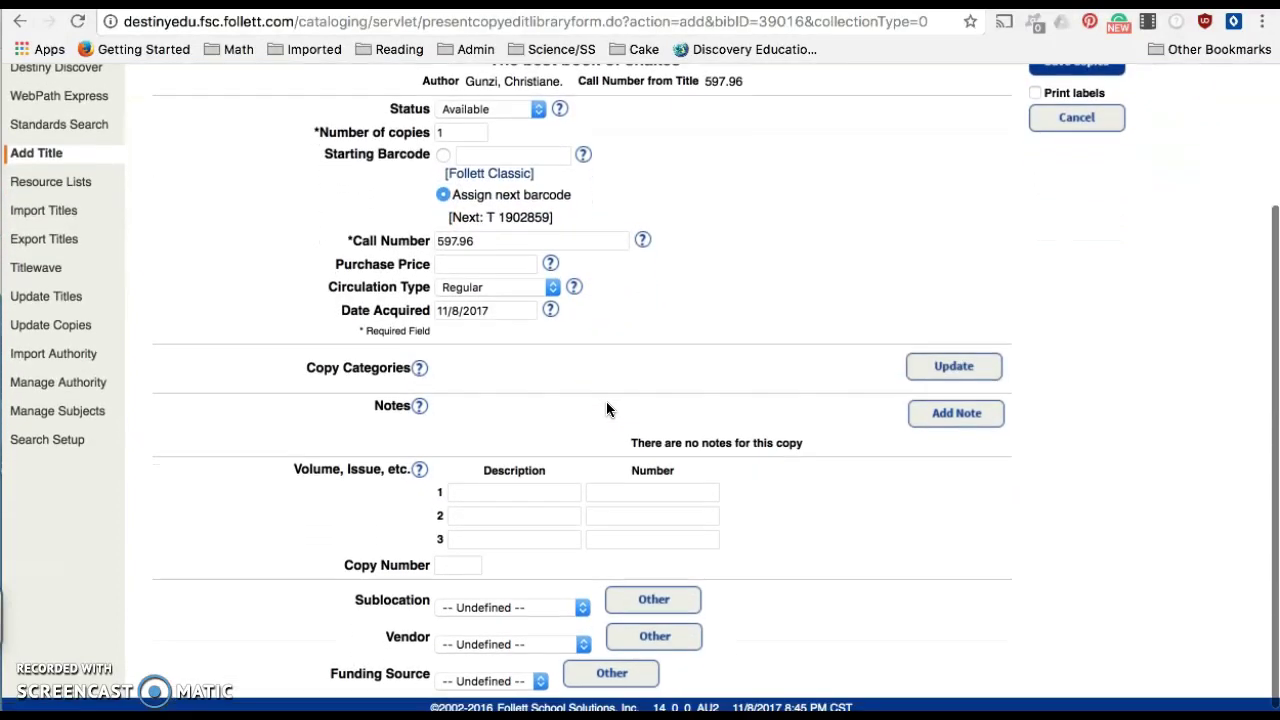
scroll(606, 401, down, 1)
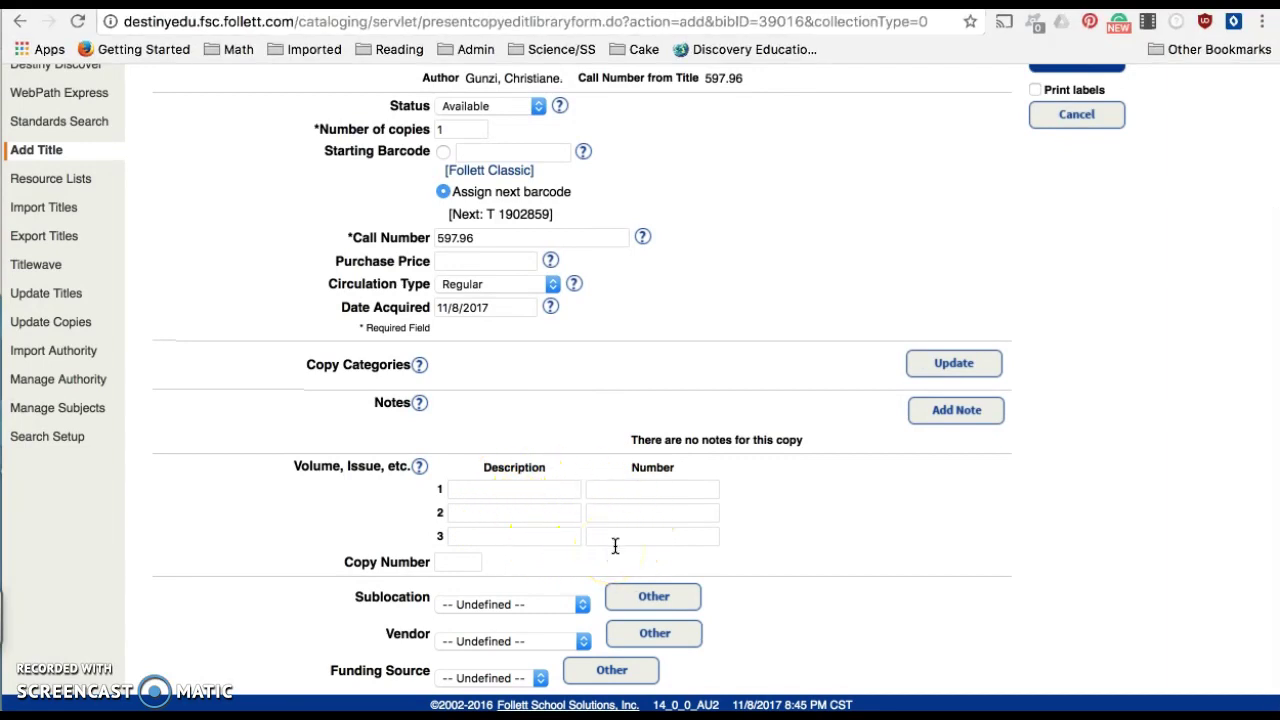
scroll(648, 538, down, 1)
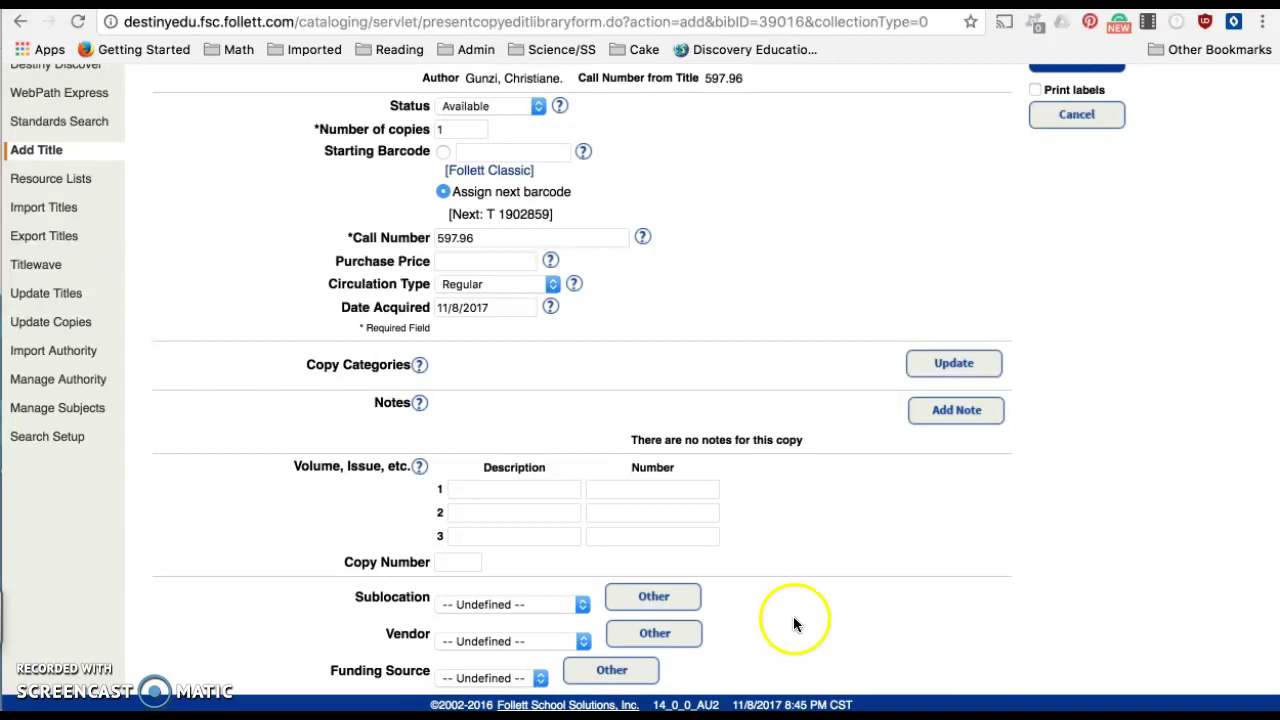
scroll(794, 616, up, 3)
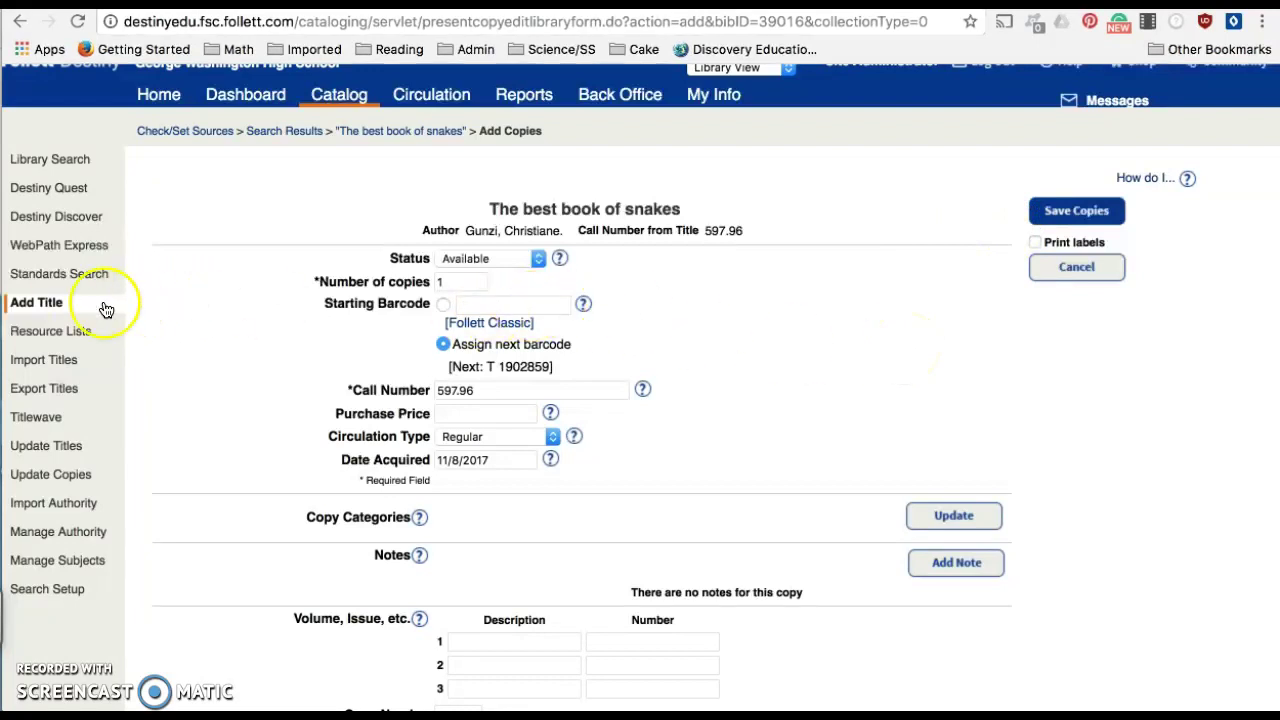
Open a blank form for manually adding a nonexistent title and review its brief title fields
click(50, 303)
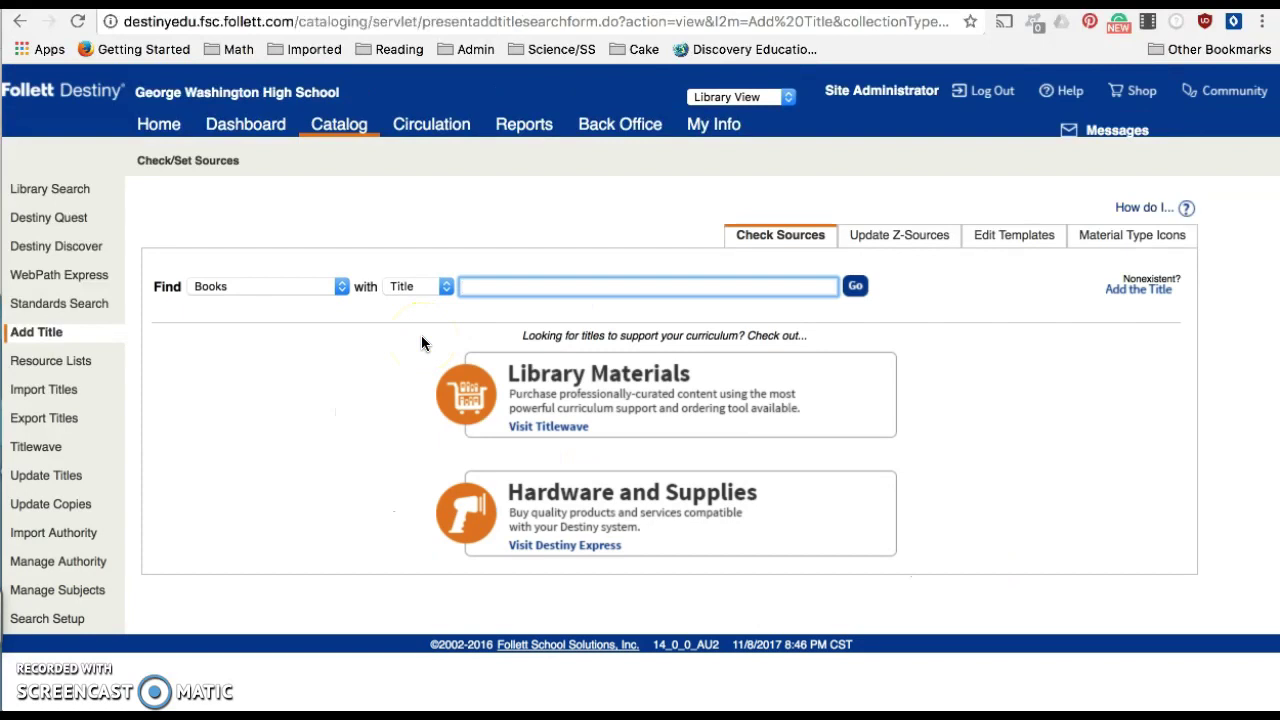
click(1160, 292)
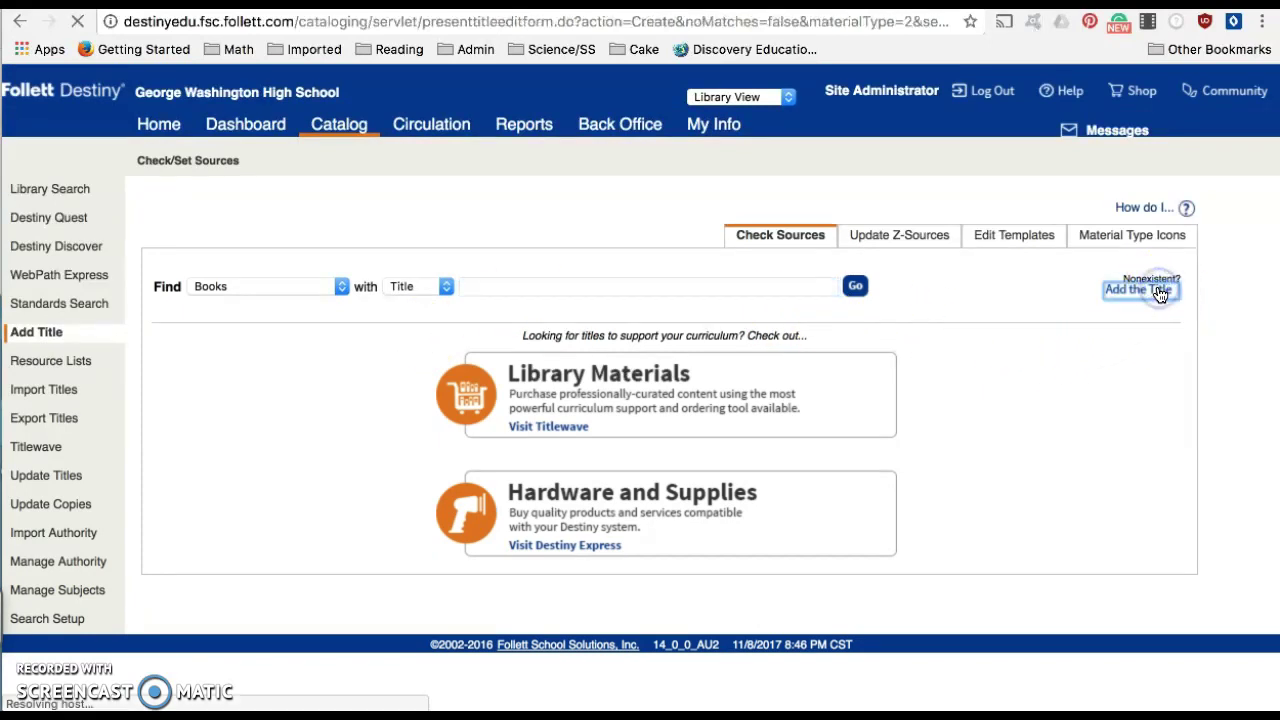
scroll(1061, 420, down, 3)
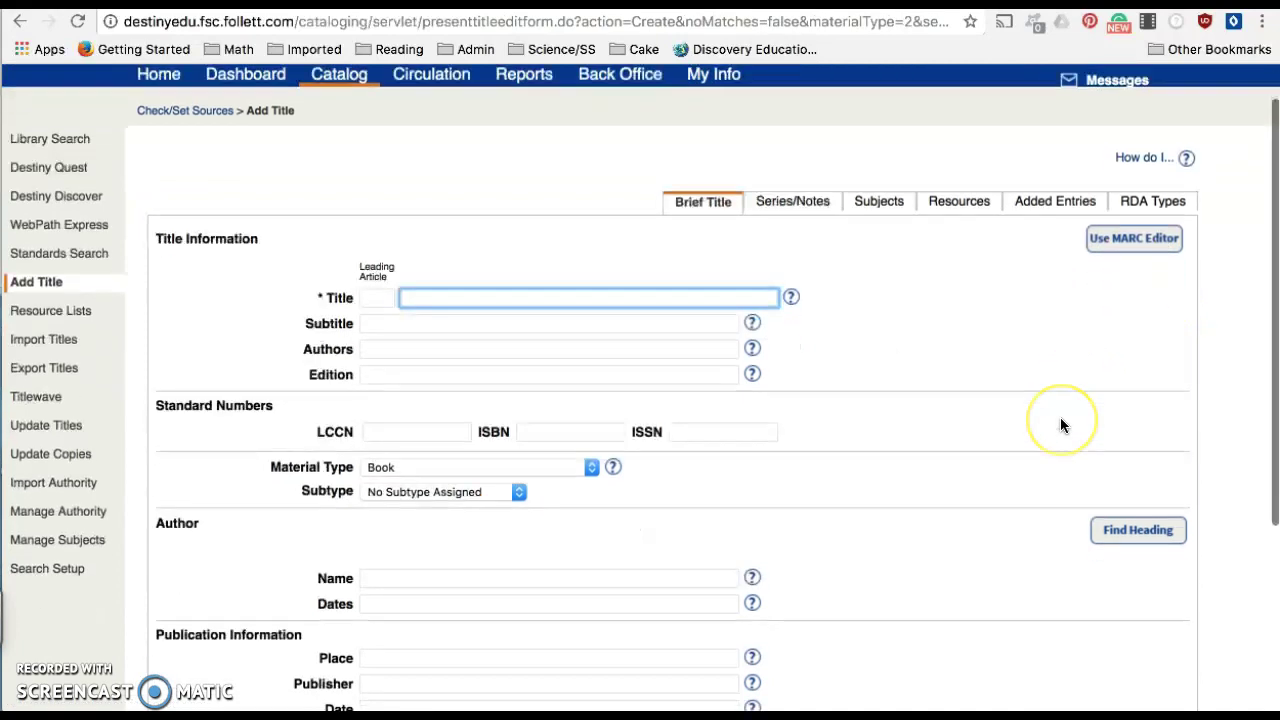
scroll(1061, 425, down, 1)
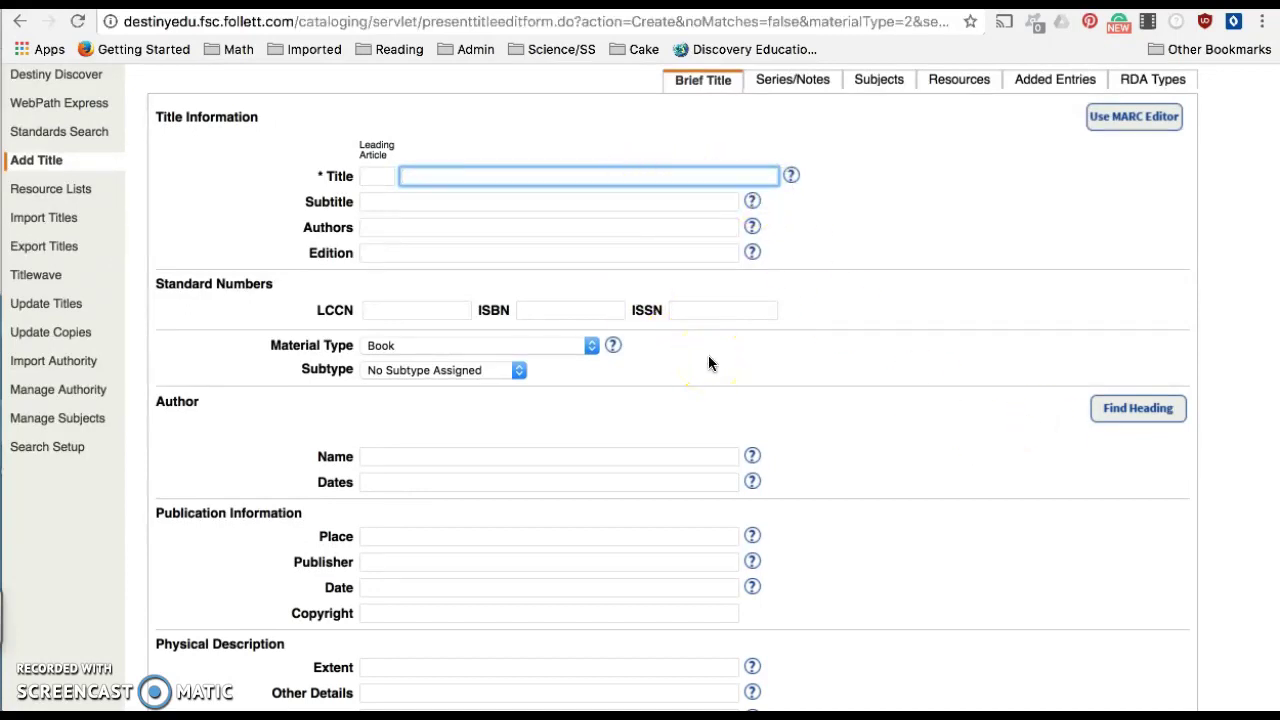
scroll(708, 362, down, 3)
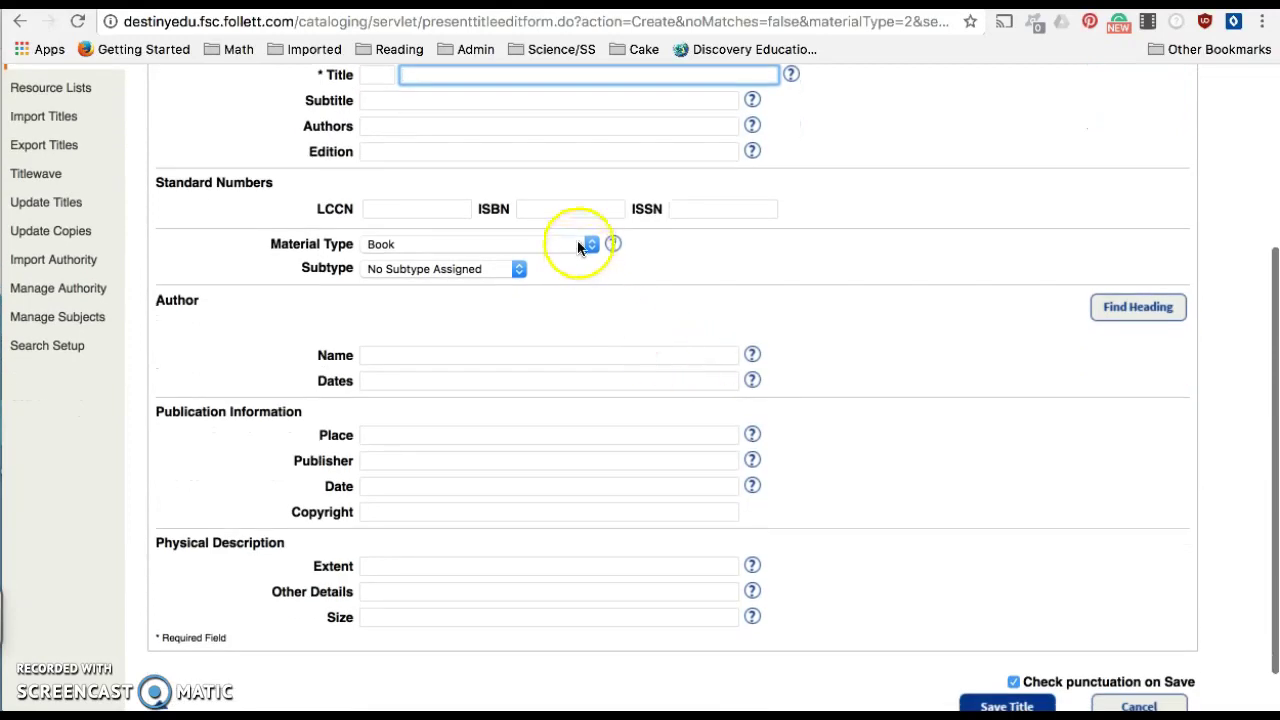
Check the available material types for the new title, keep Book, and review the remaining fields and save options of the form
click(585, 246)
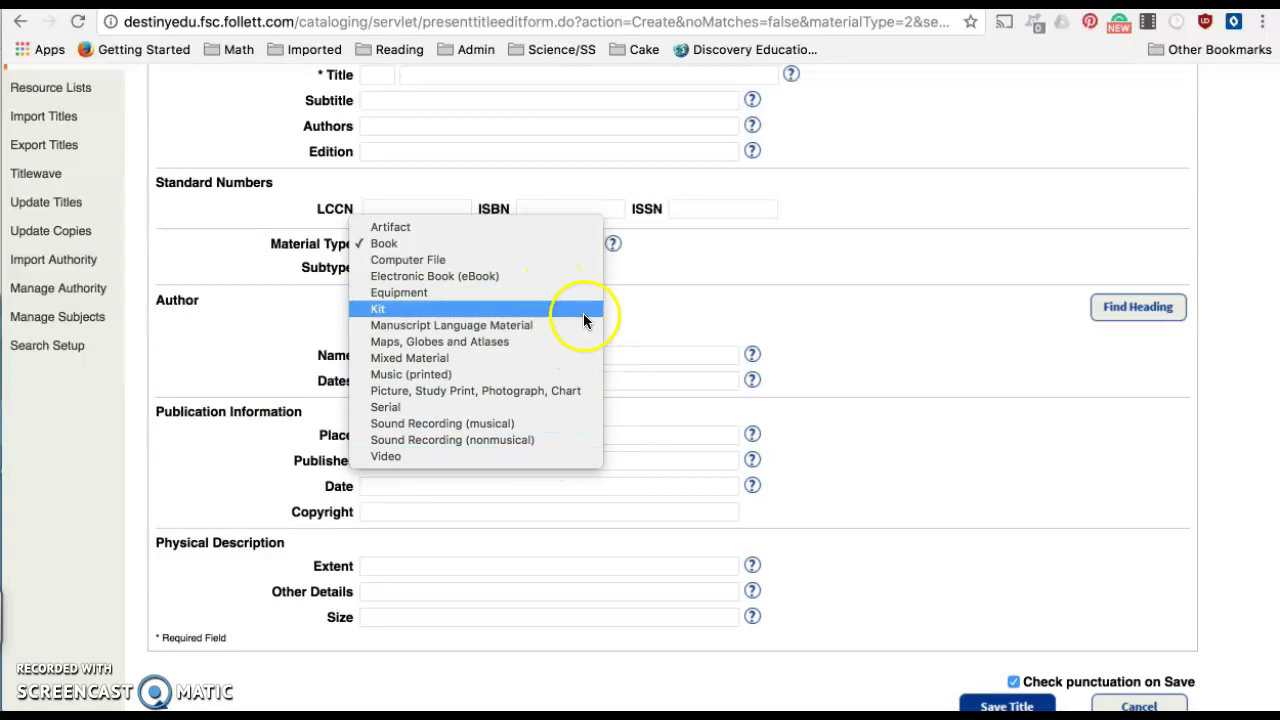
click(650, 310)
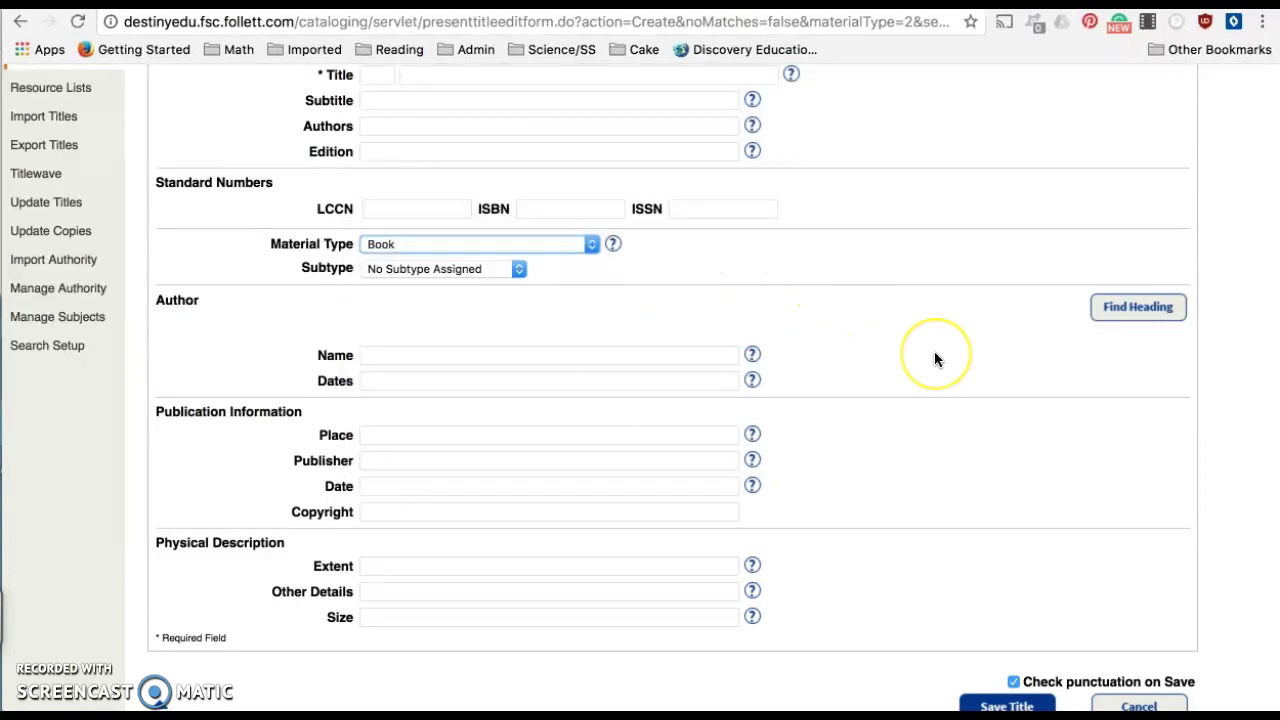
scroll(934, 358, up, 3)
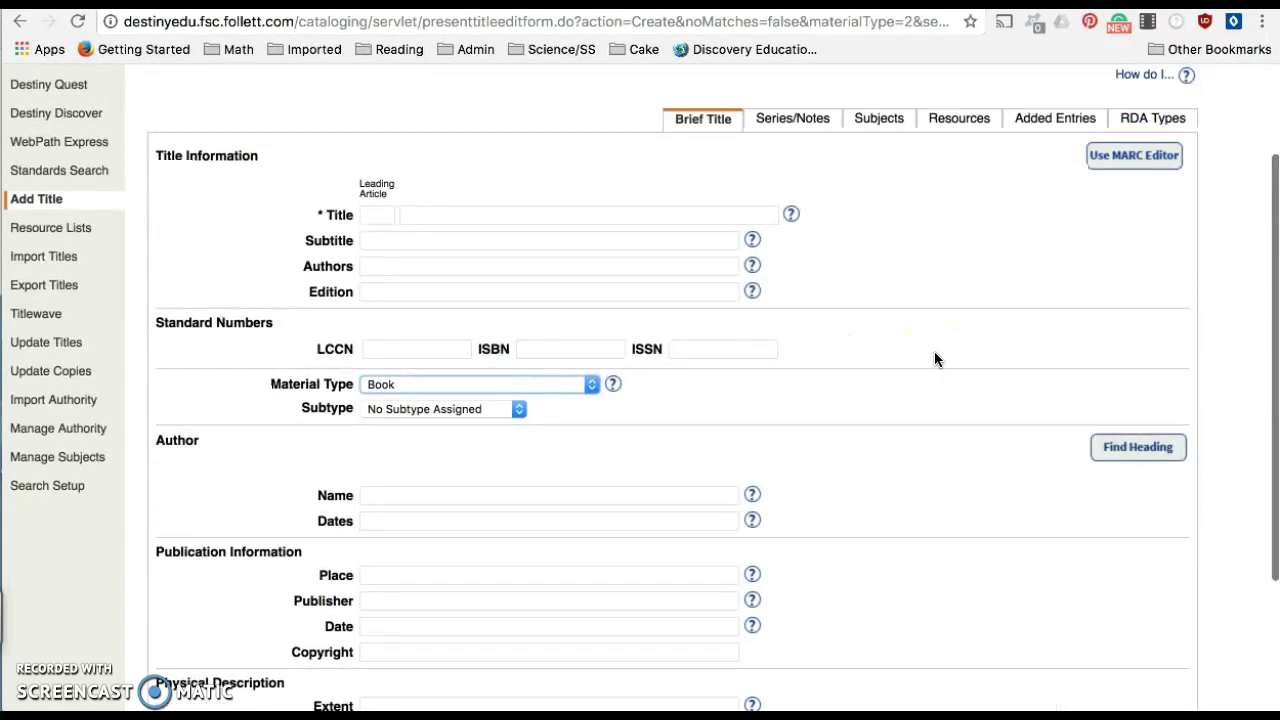
scroll(934, 358, down, 4)
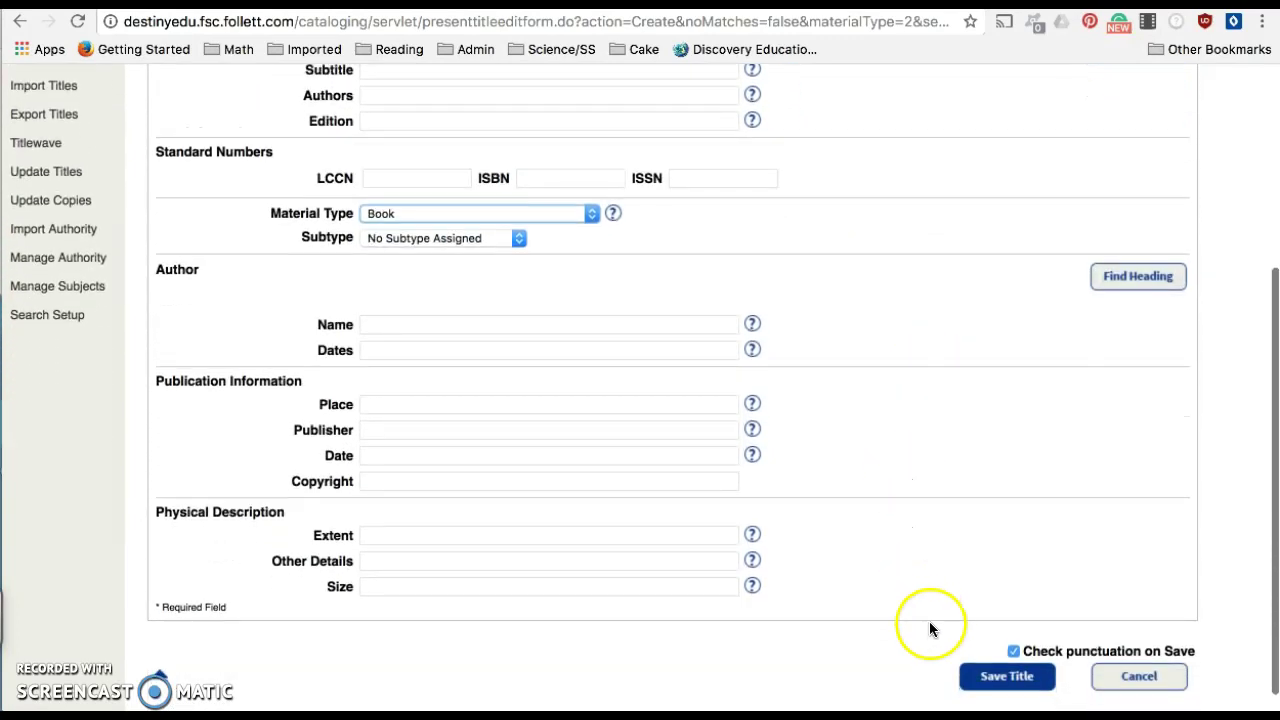
click(1006, 677)
scroll(909, 454, up, 3)
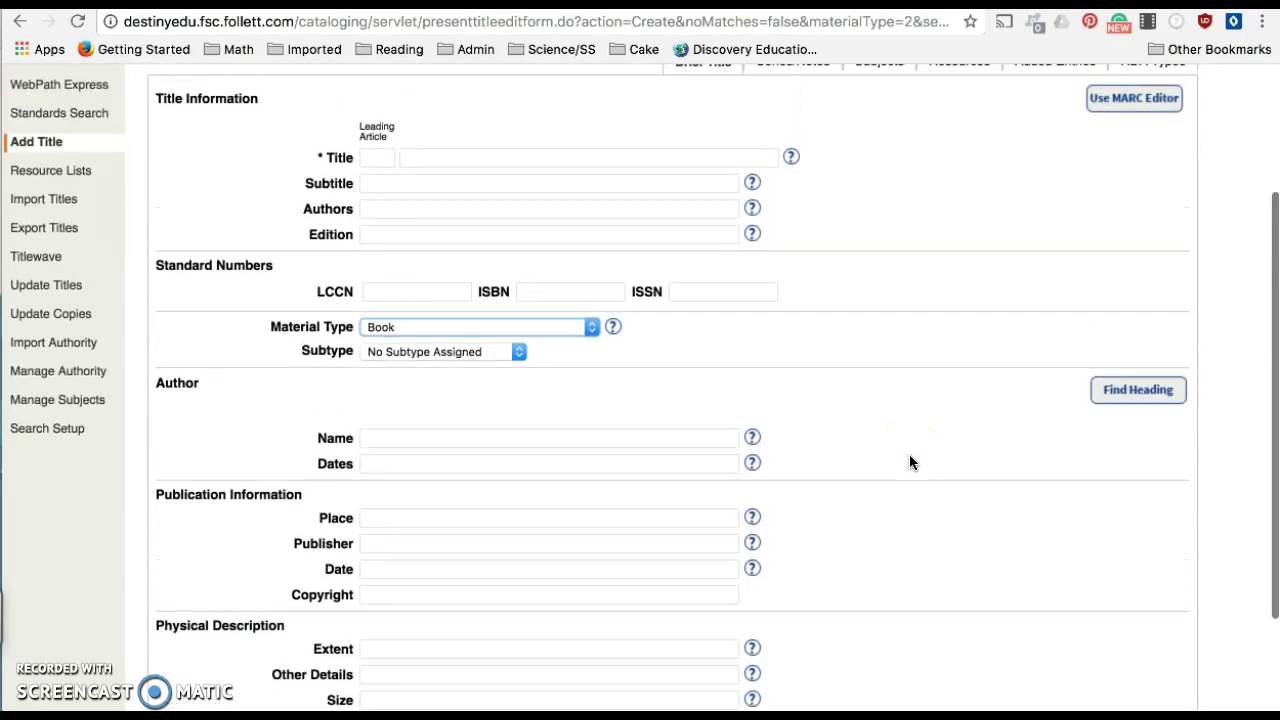
scroll(909, 455, up, 2)
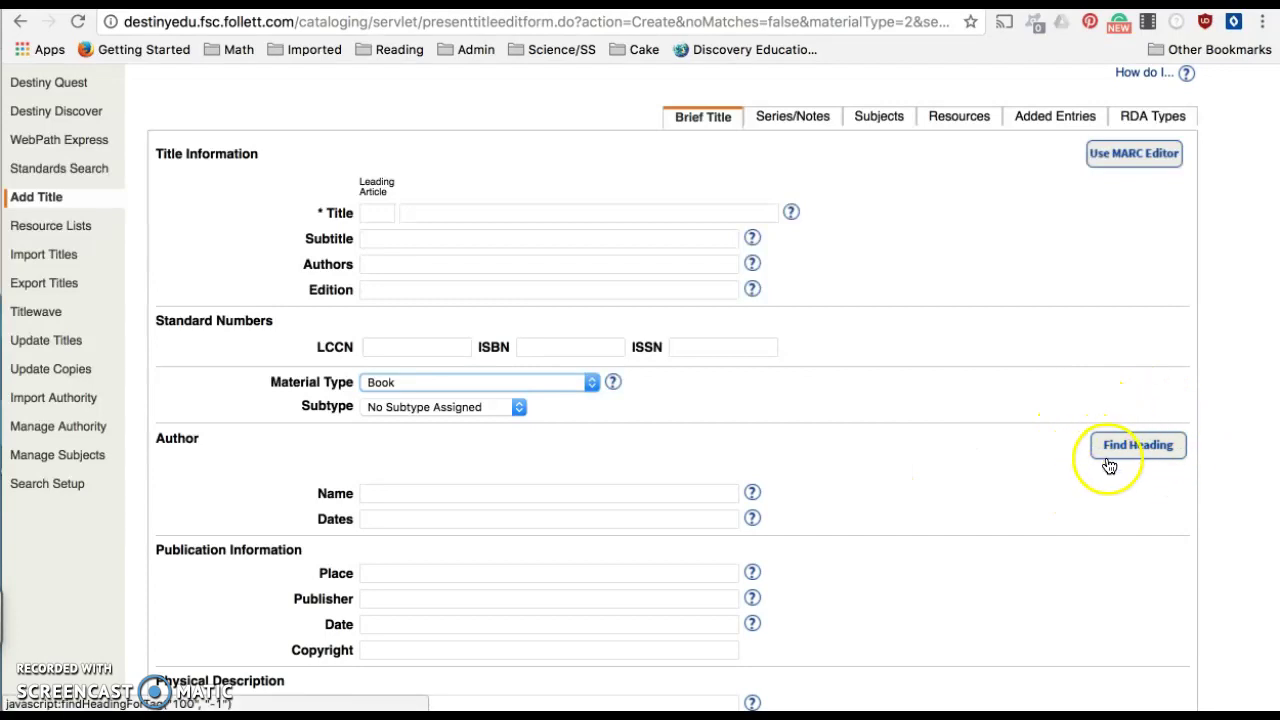
scroll(844, 447, up, 3)
click(136, 314)
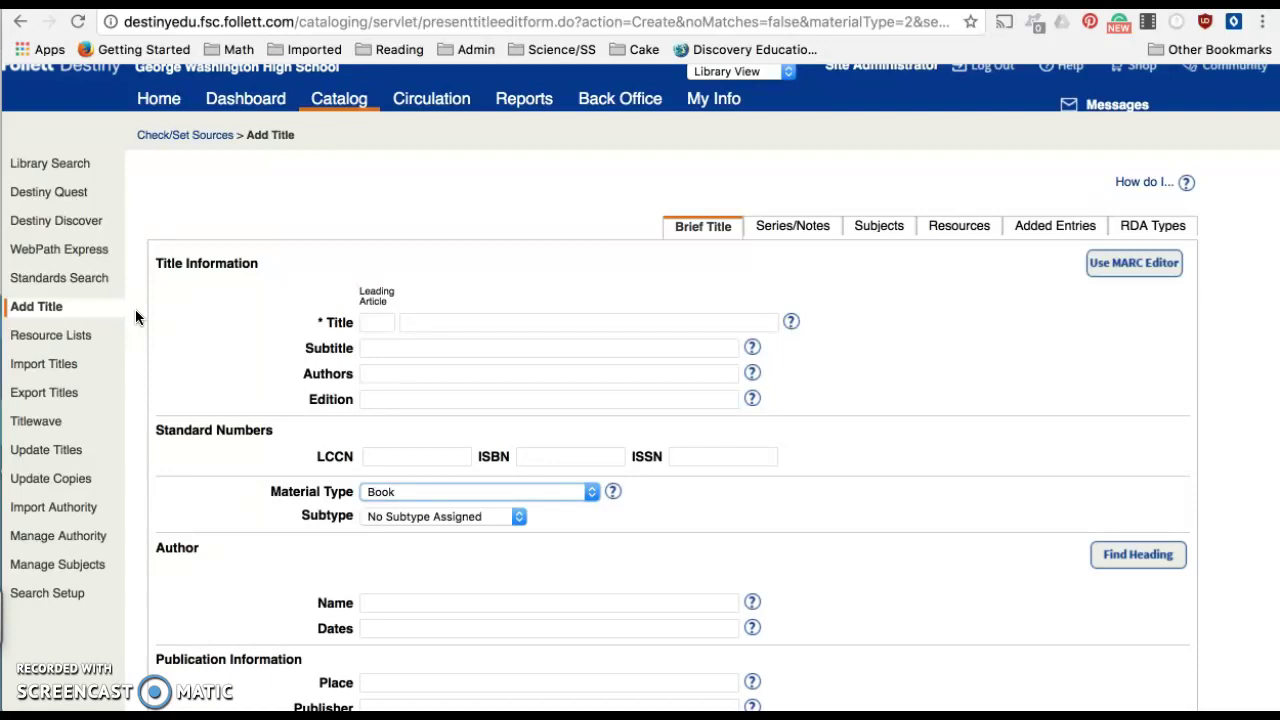
Open the title import page and review its title matching and copy matching rules
click(75, 366)
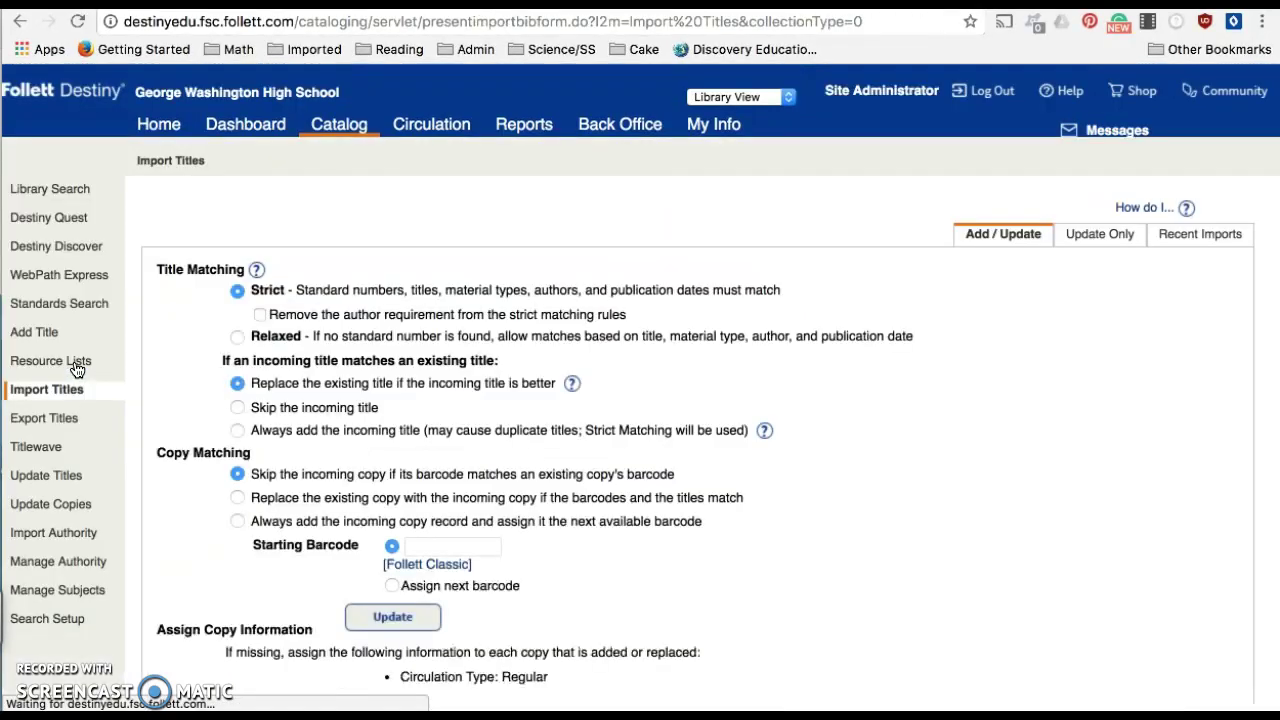
scroll(509, 423, down, 1)
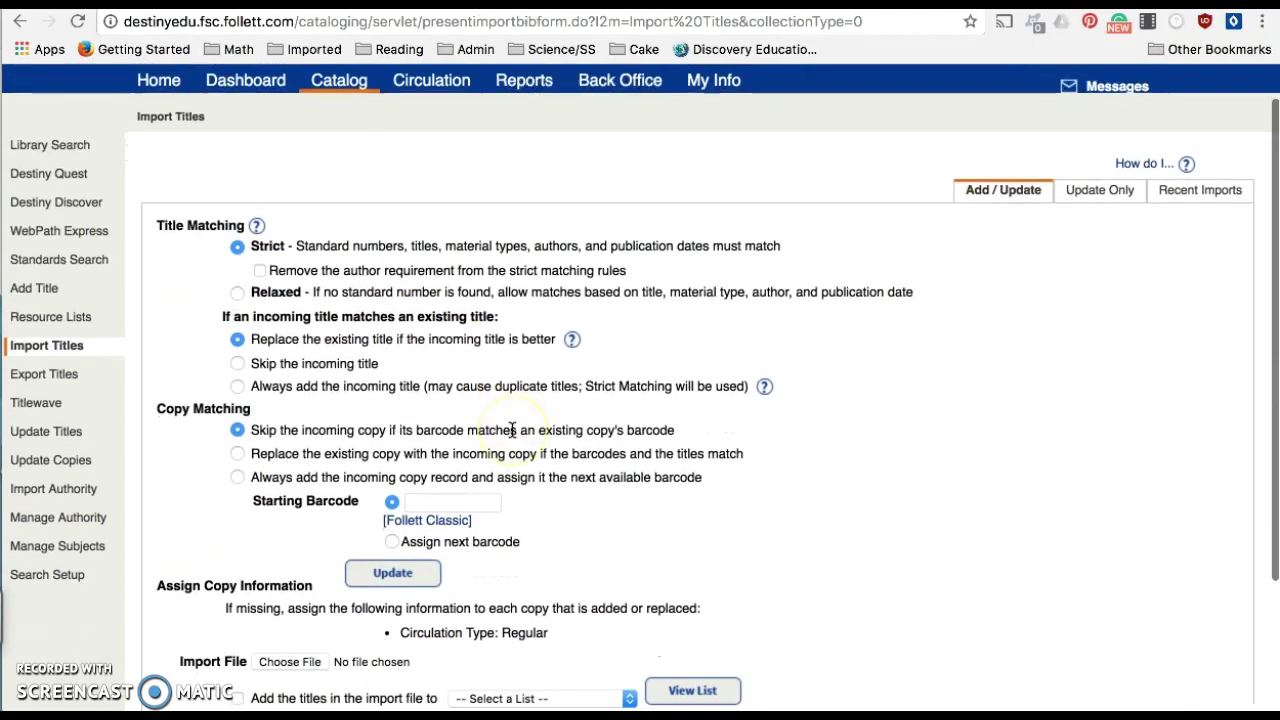
scroll(512, 430, down, 1)
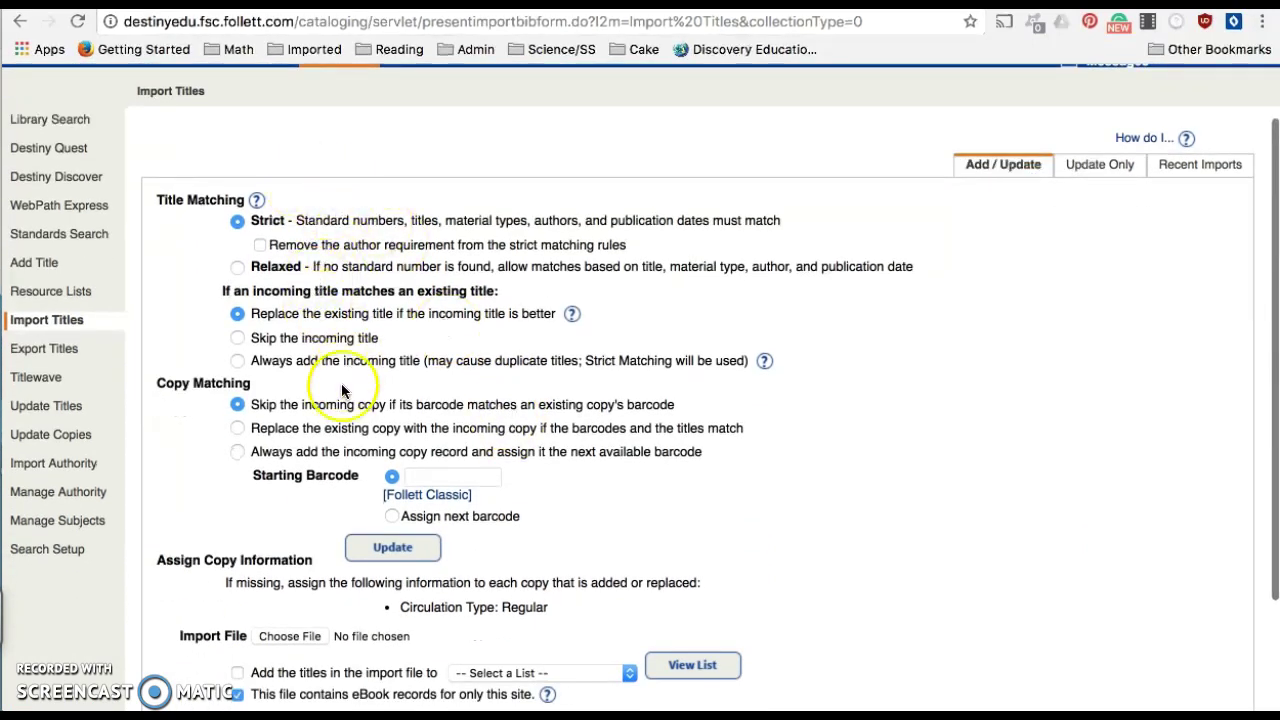
scroll(343, 480, down, 1)
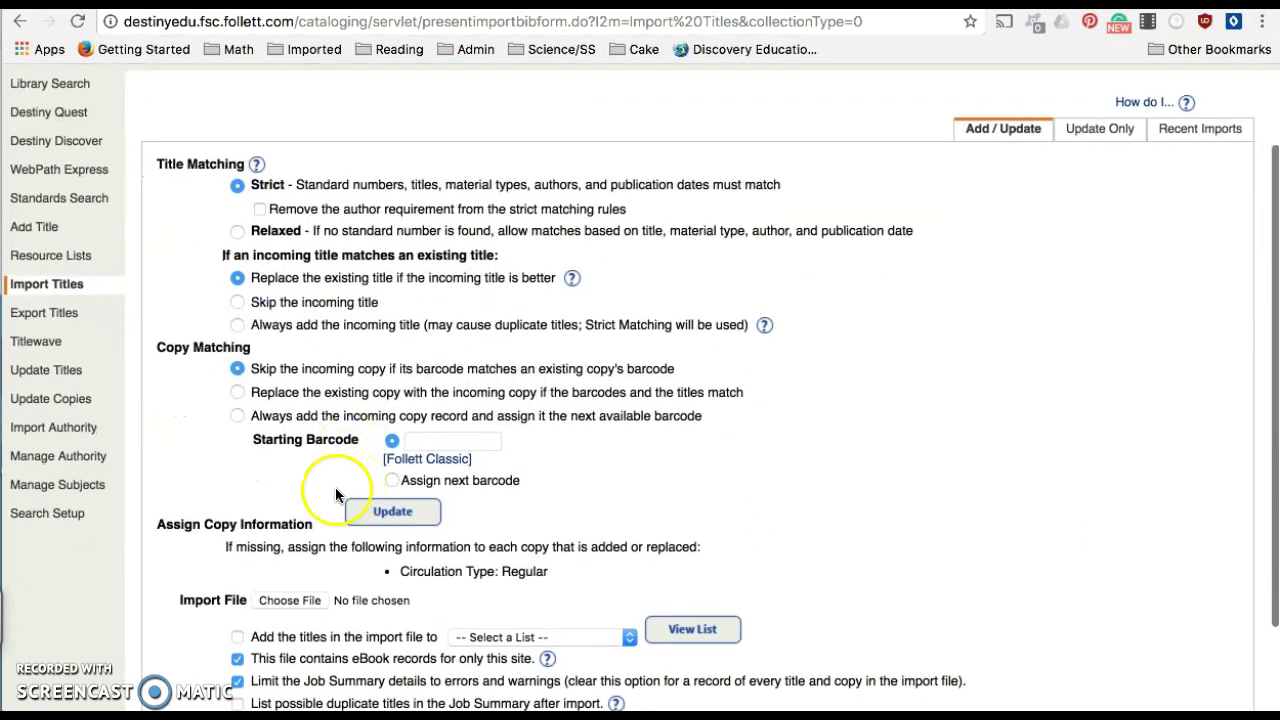
Check the copy information assignable to imported copies, accept it without changes, and review the import file options
click(381, 521)
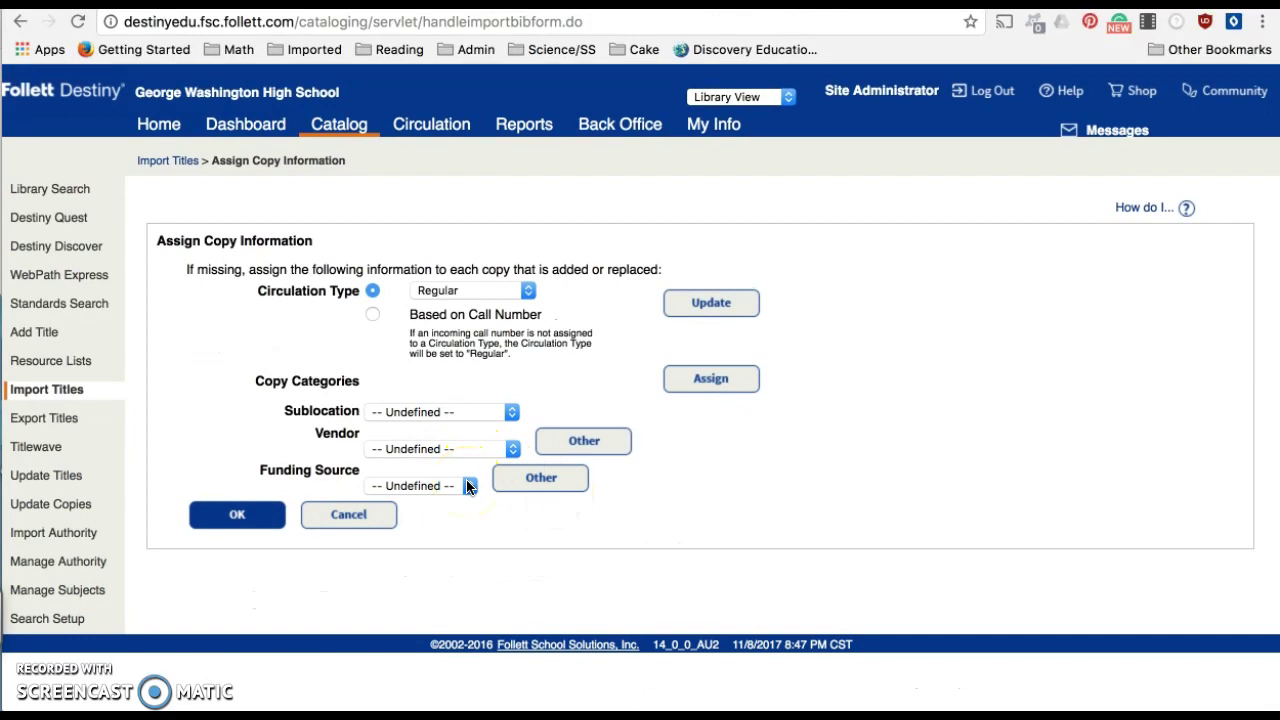
click(240, 517)
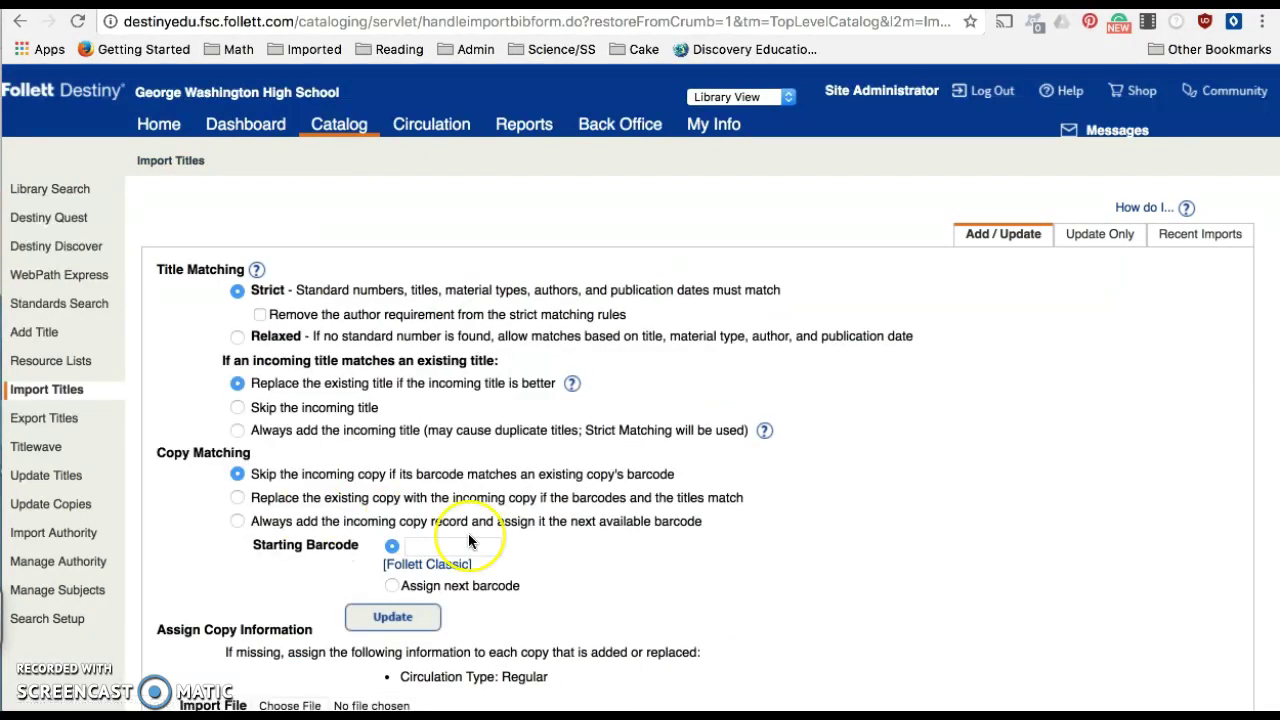
scroll(468, 541, down, 3)
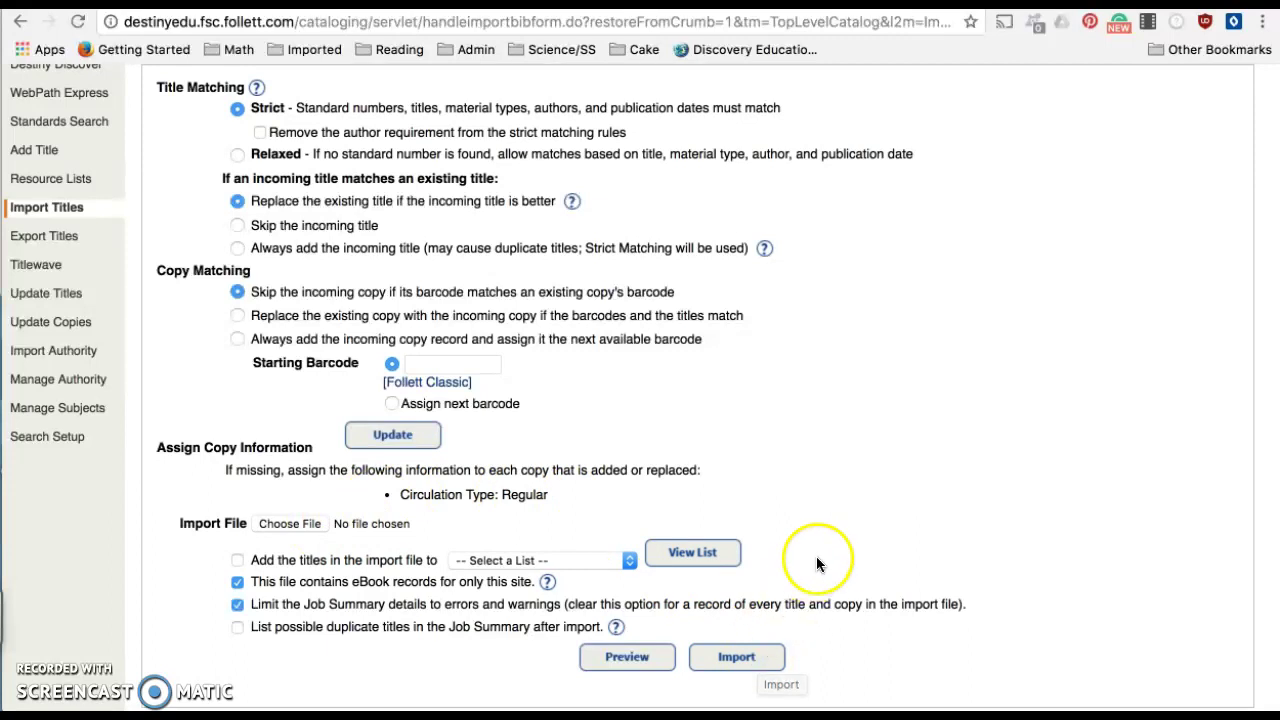
scroll(840, 519, up, 2)
scroll(840, 519, up, 2)
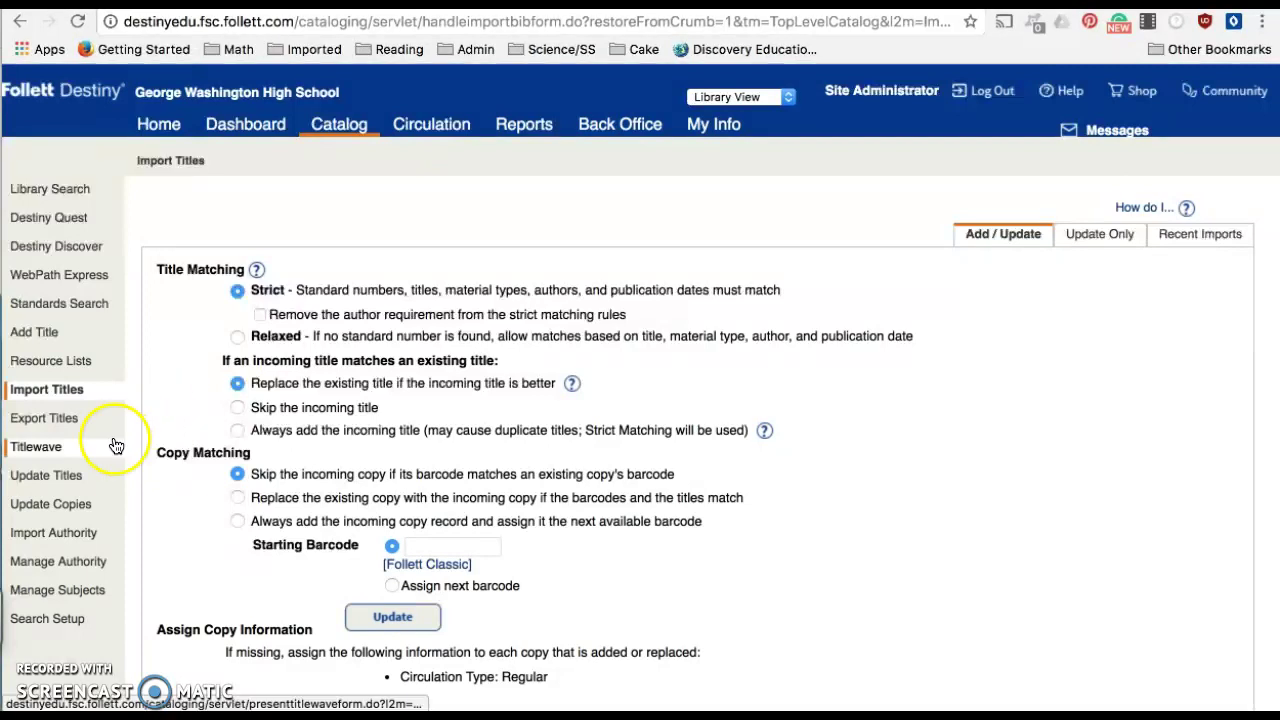
Open the copy update tools and display the batch delete page for copies
click(91, 509)
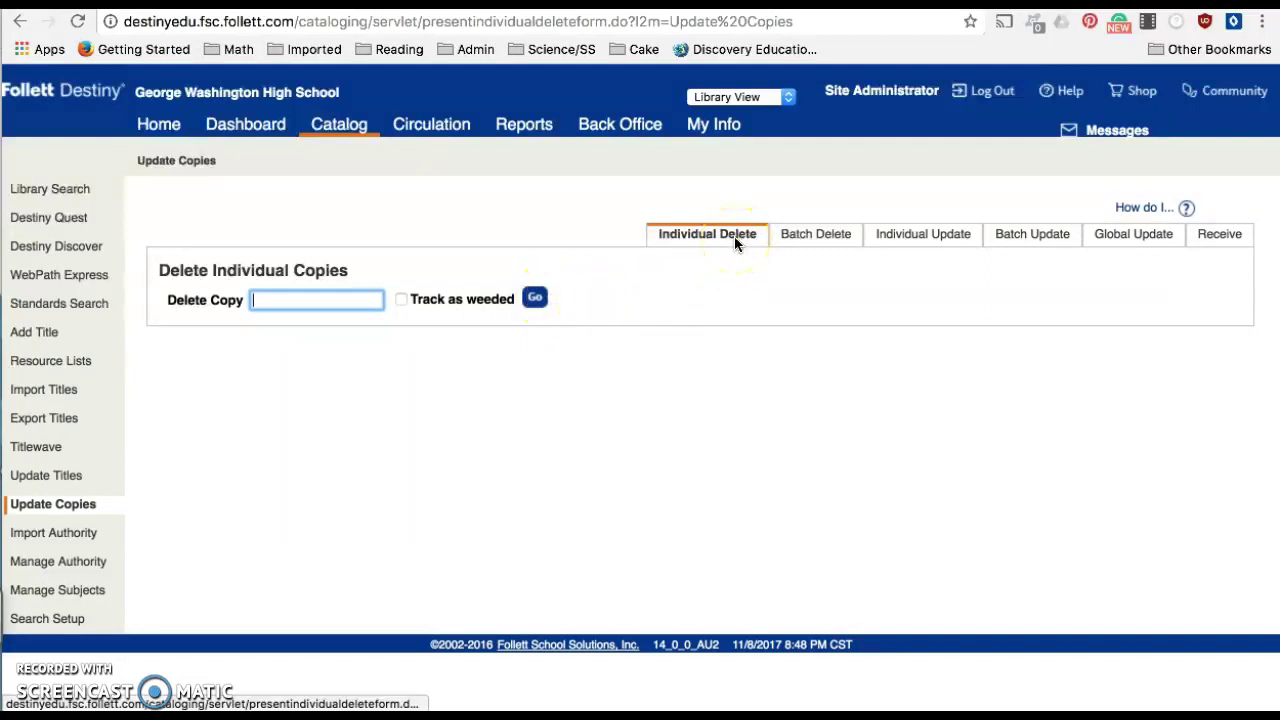
click(818, 238)
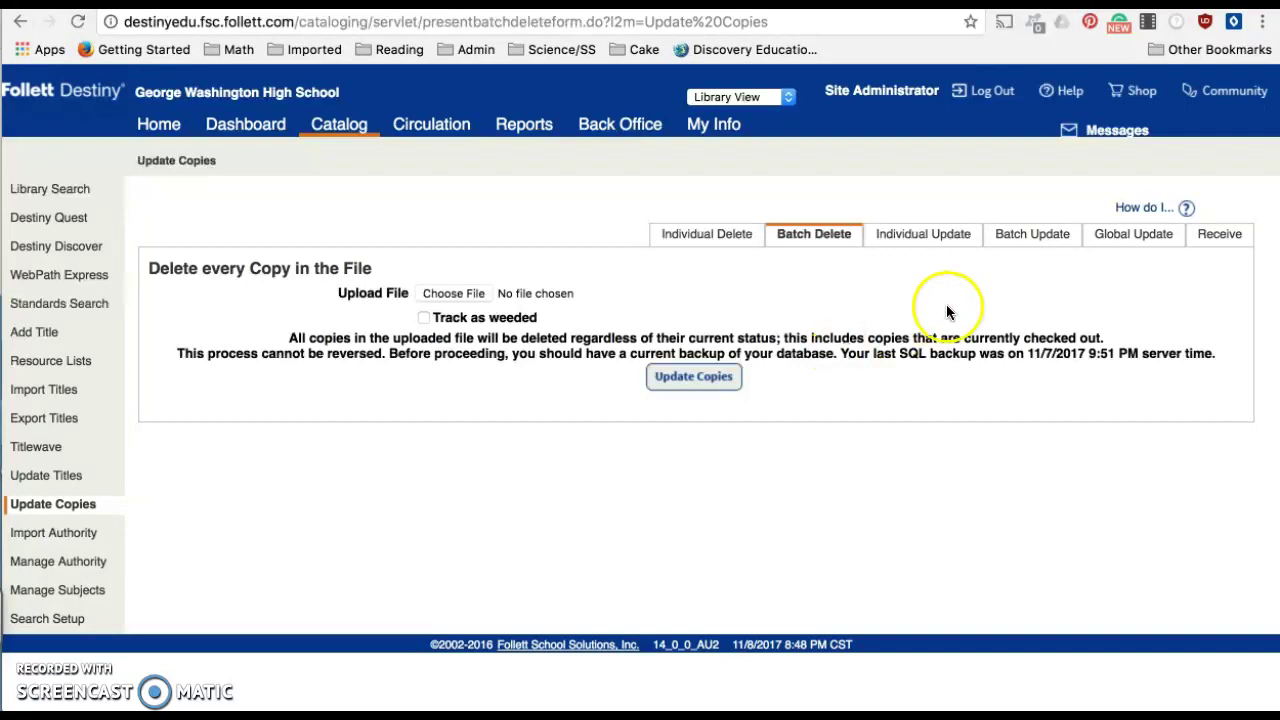
Open the global copy update page and review the copy fields available for matching, keeping Call Number Prefix
click(1122, 236)
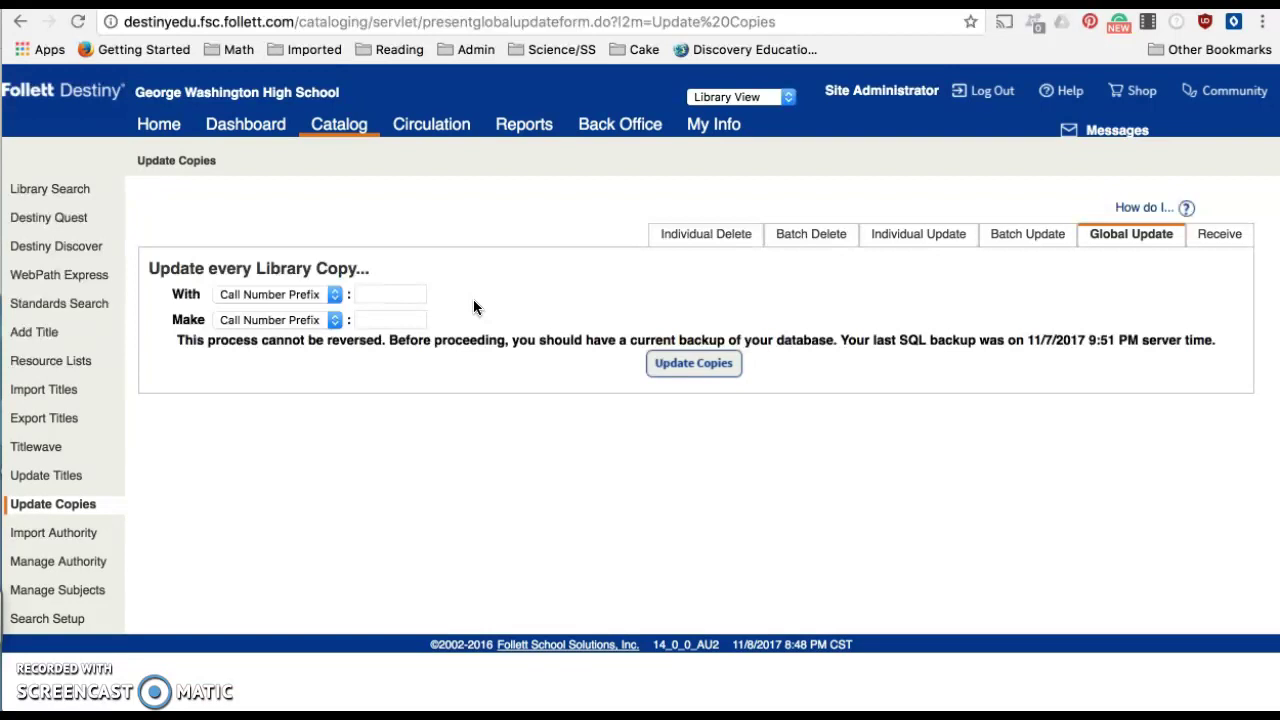
click(338, 297)
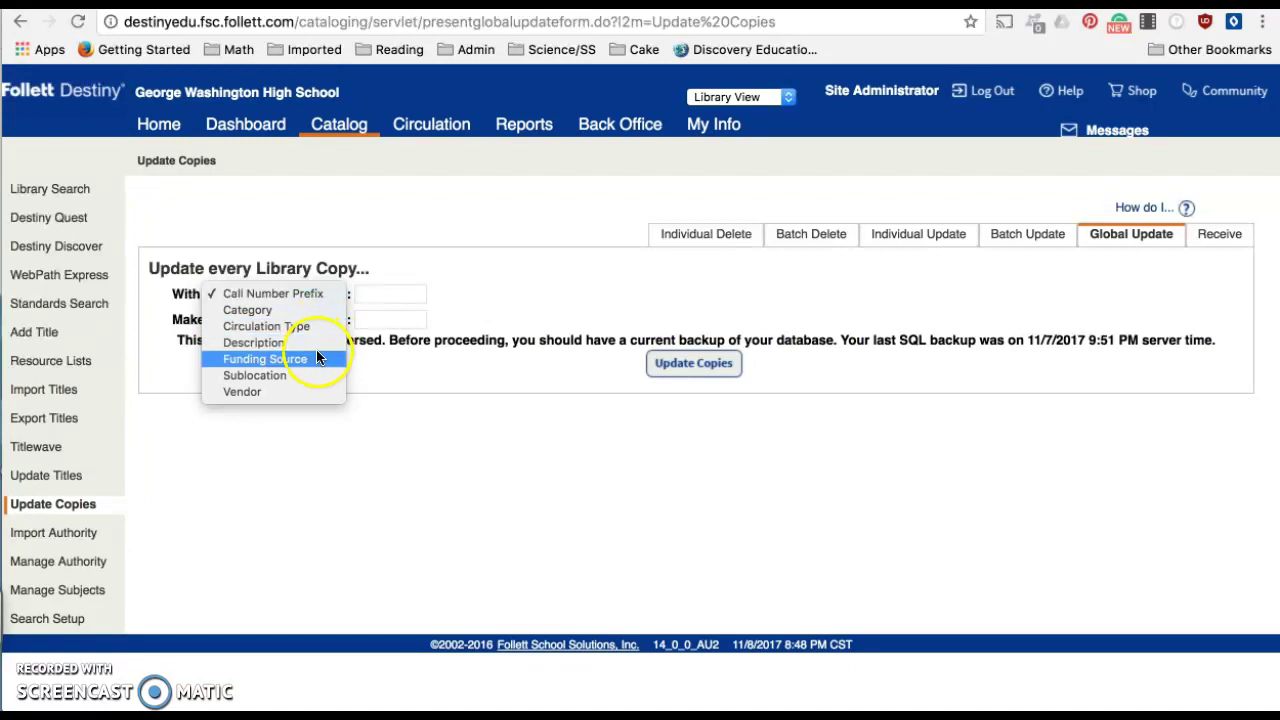
click(317, 294)
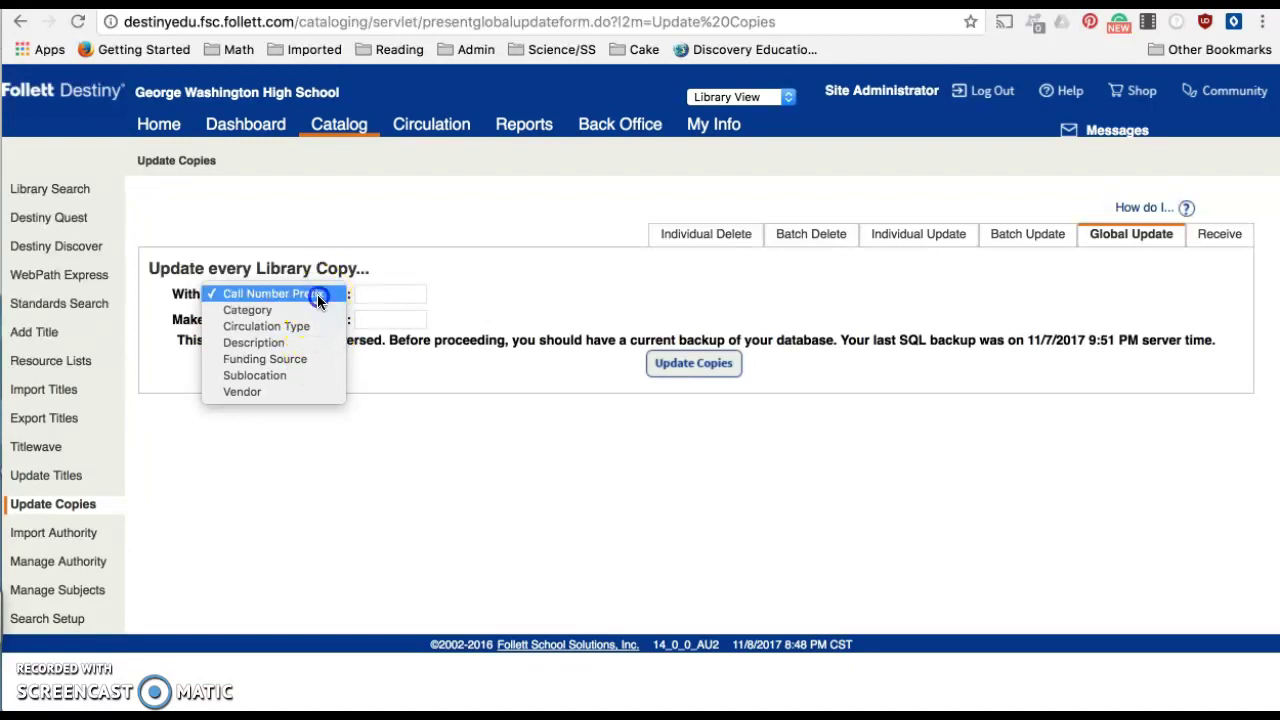
click(386, 291)
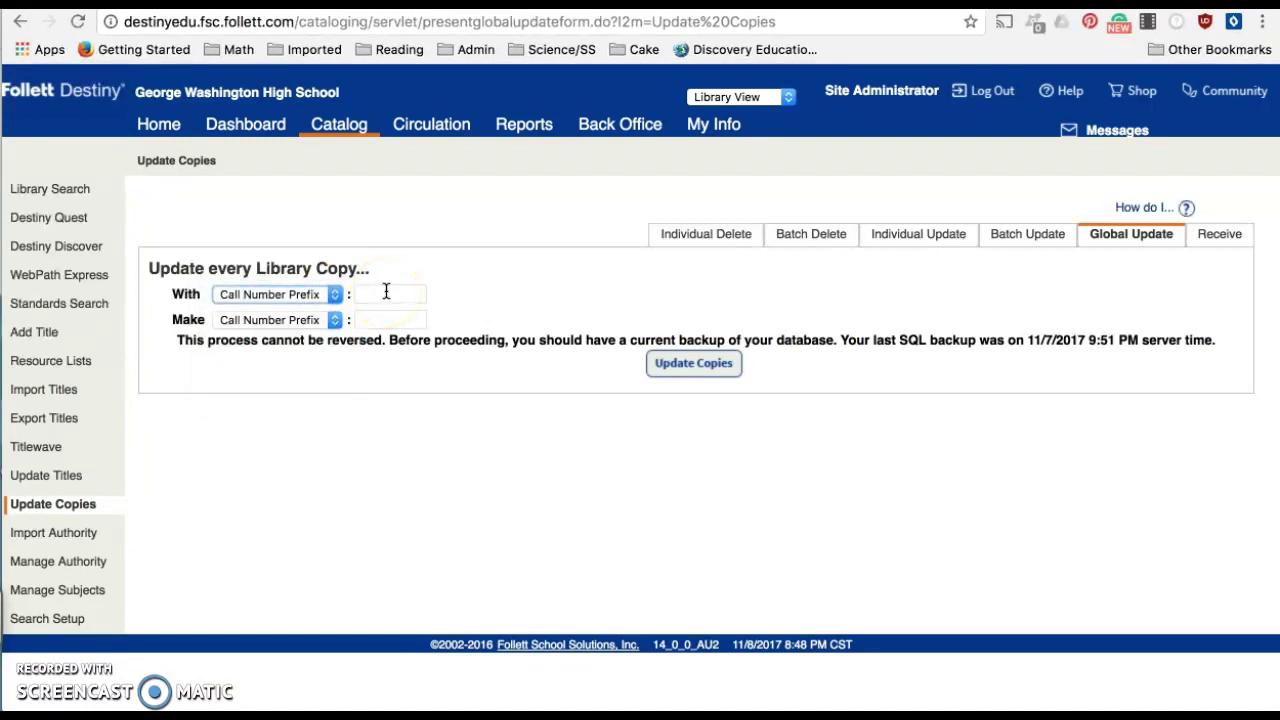
click(381, 320)
click(336, 294)
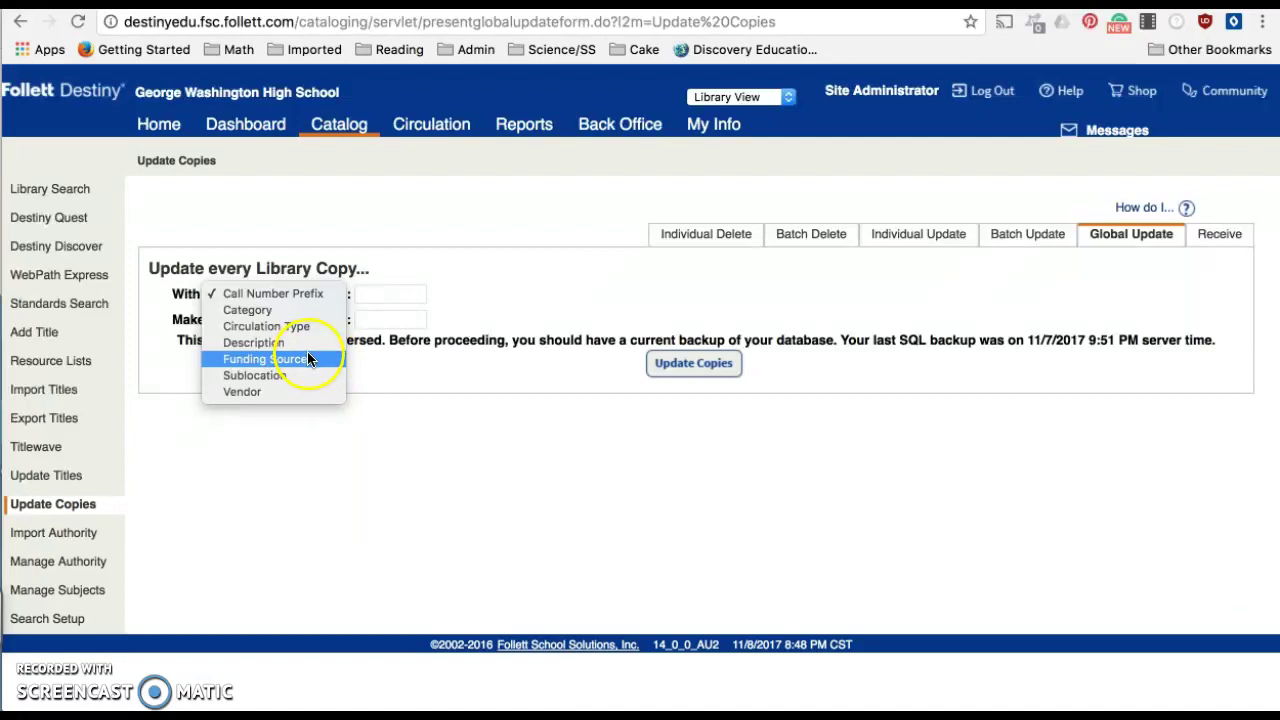
click(505, 271)
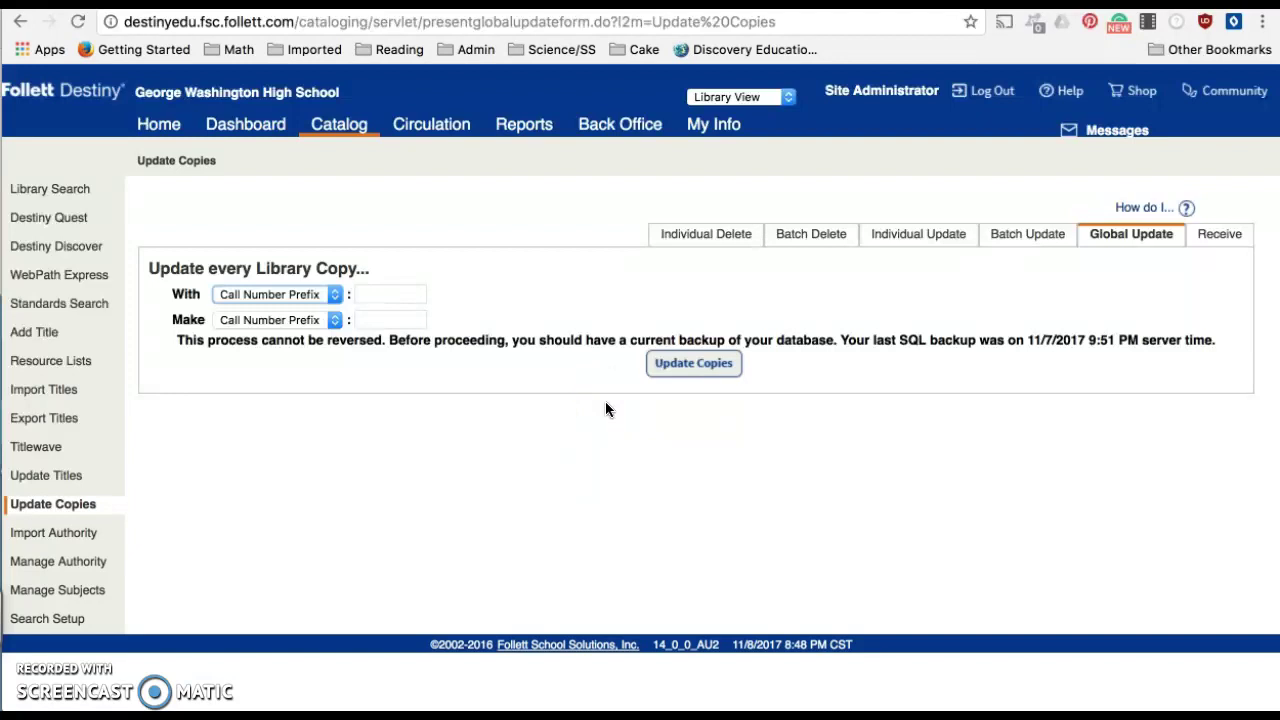
Search the library catalog for "snakes" and look through the matching titles
click(65, 190)
click(500, 292)
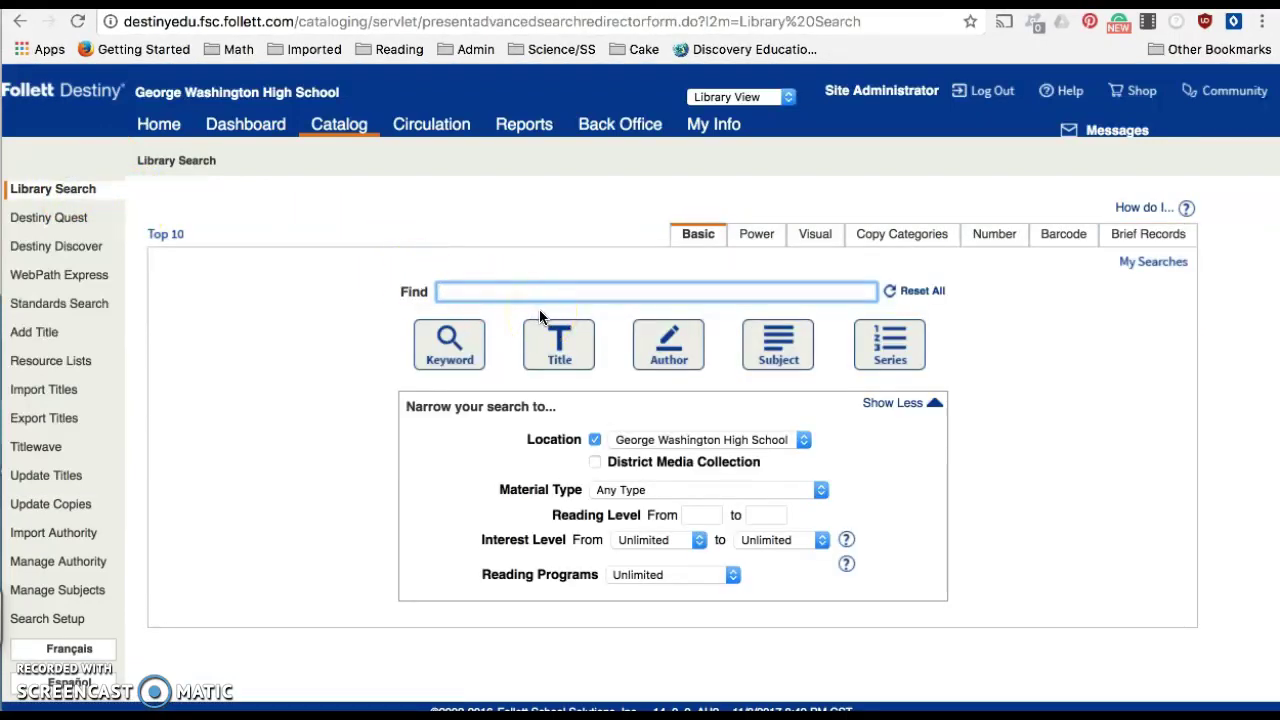
text(snakes)
key(Return)
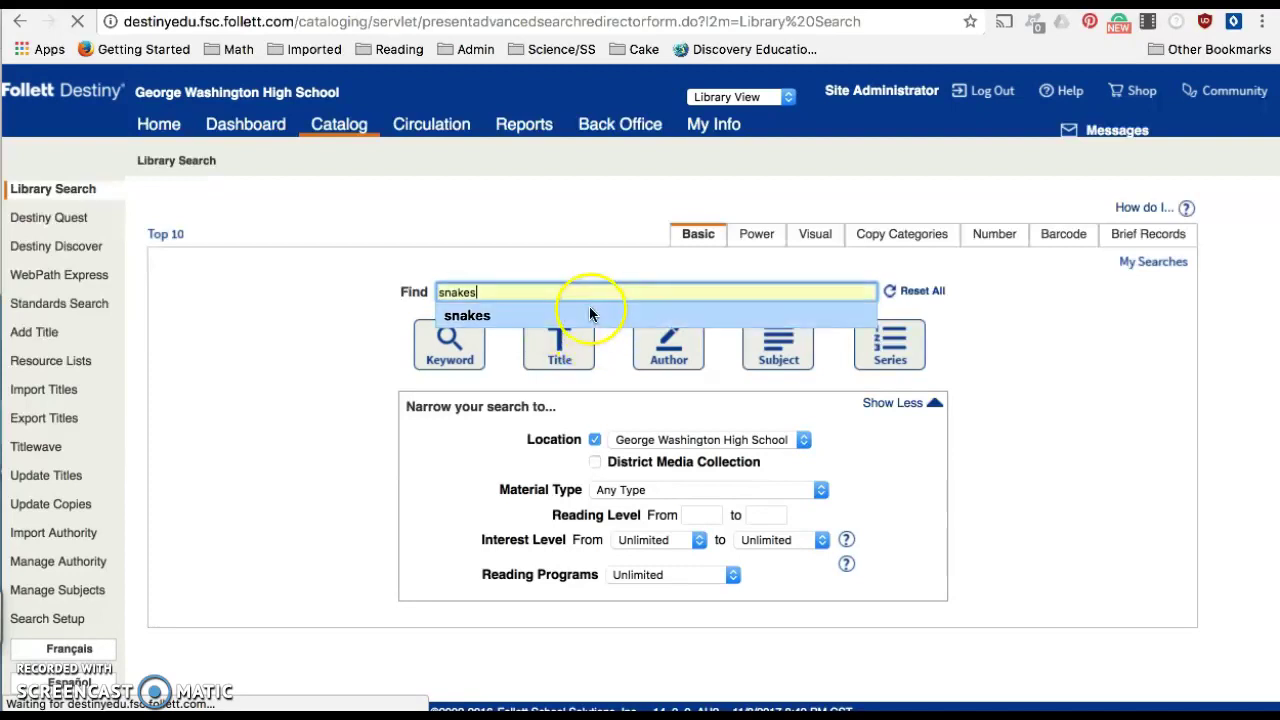
click(588, 303)
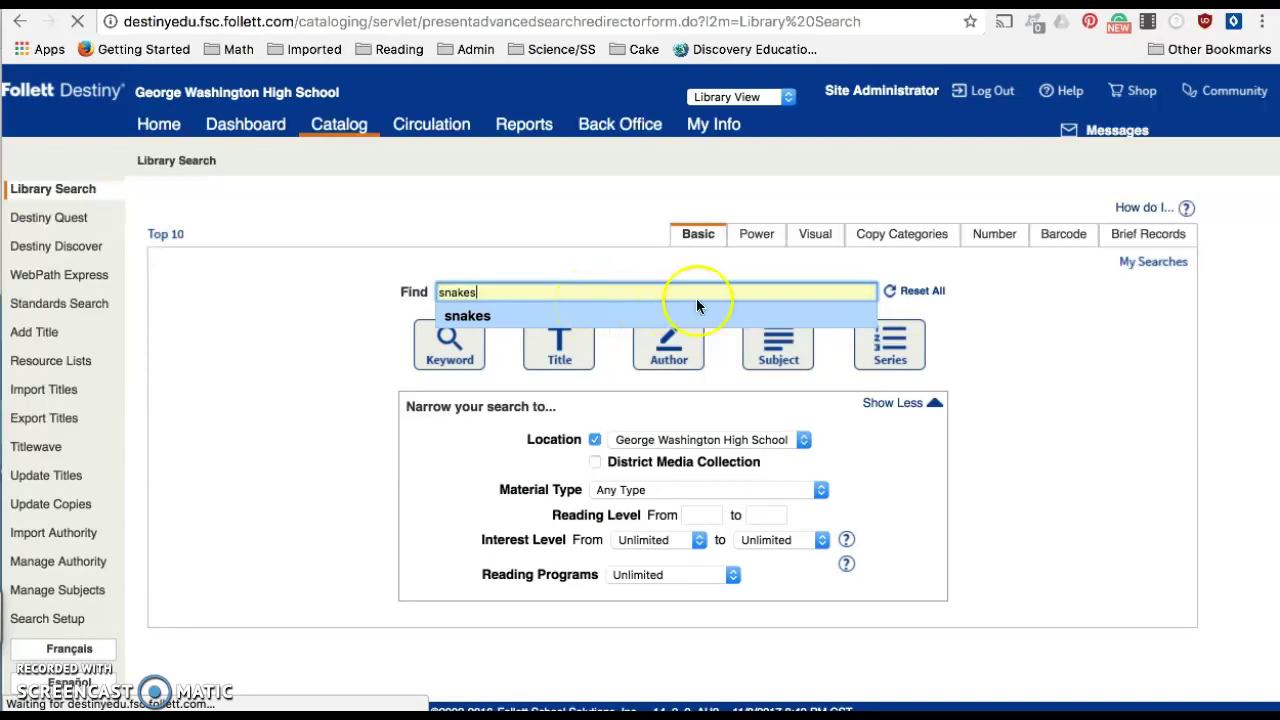
key(Return)
scroll(594, 529, down, 2)
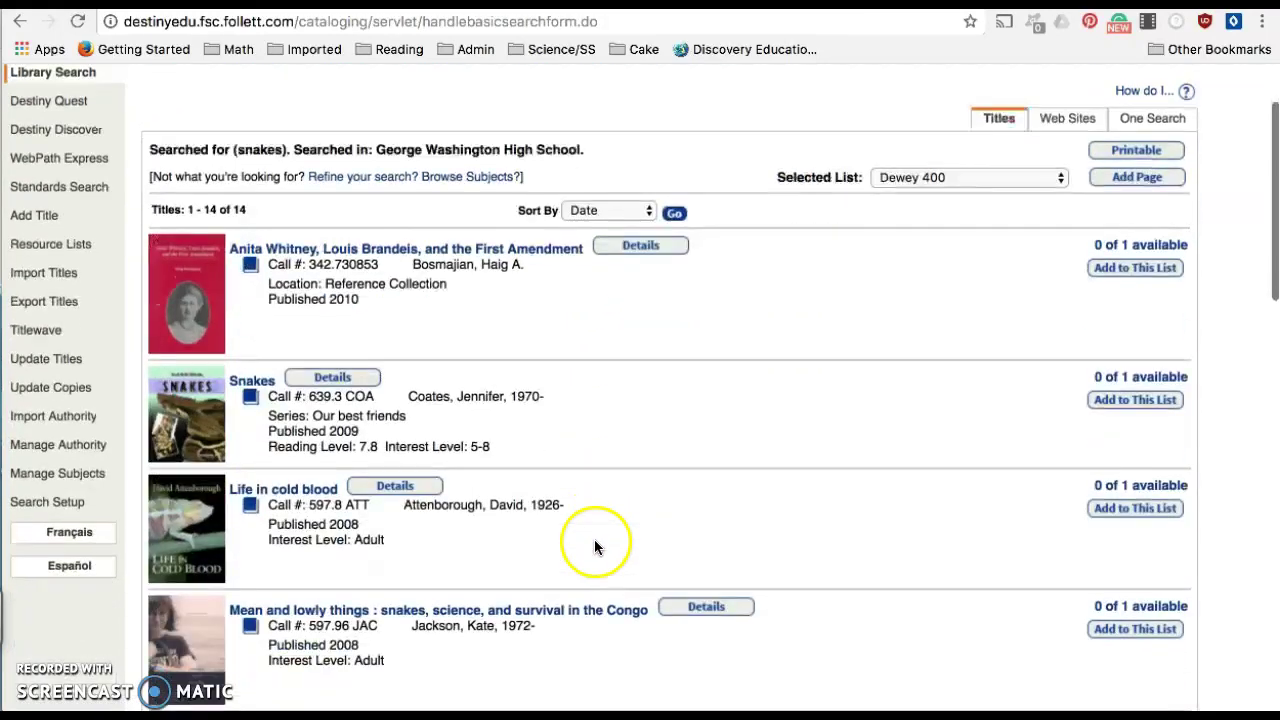
Open the title "Snakes" from the Our best friends series and review its details, publication information and additional information
click(245, 388)
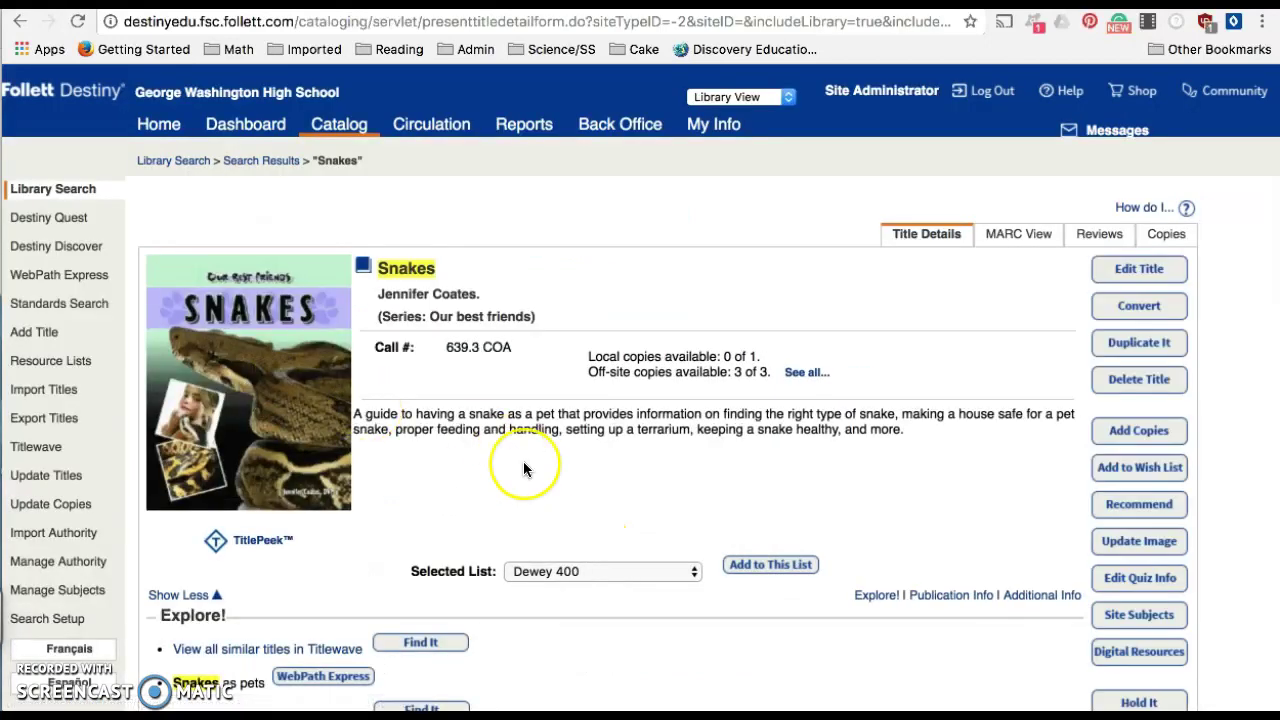
scroll(523, 461, down, 1)
click(378, 239)
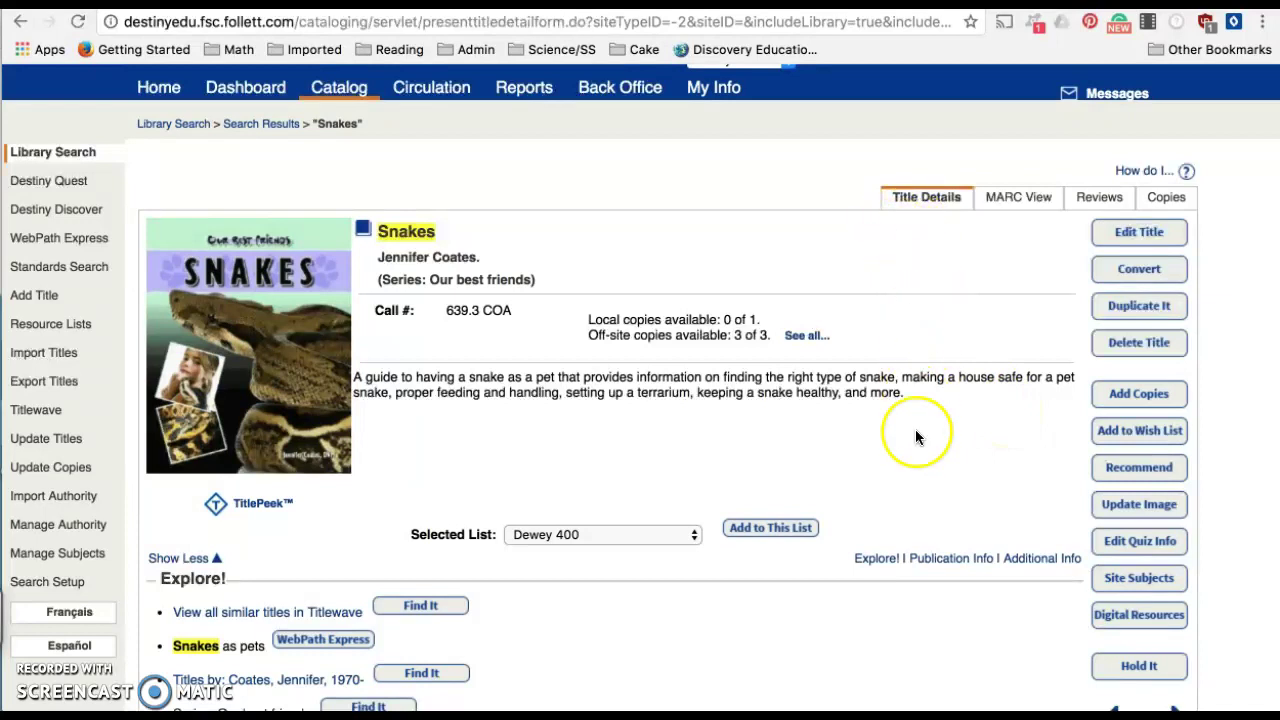
scroll(915, 437, down, 5)
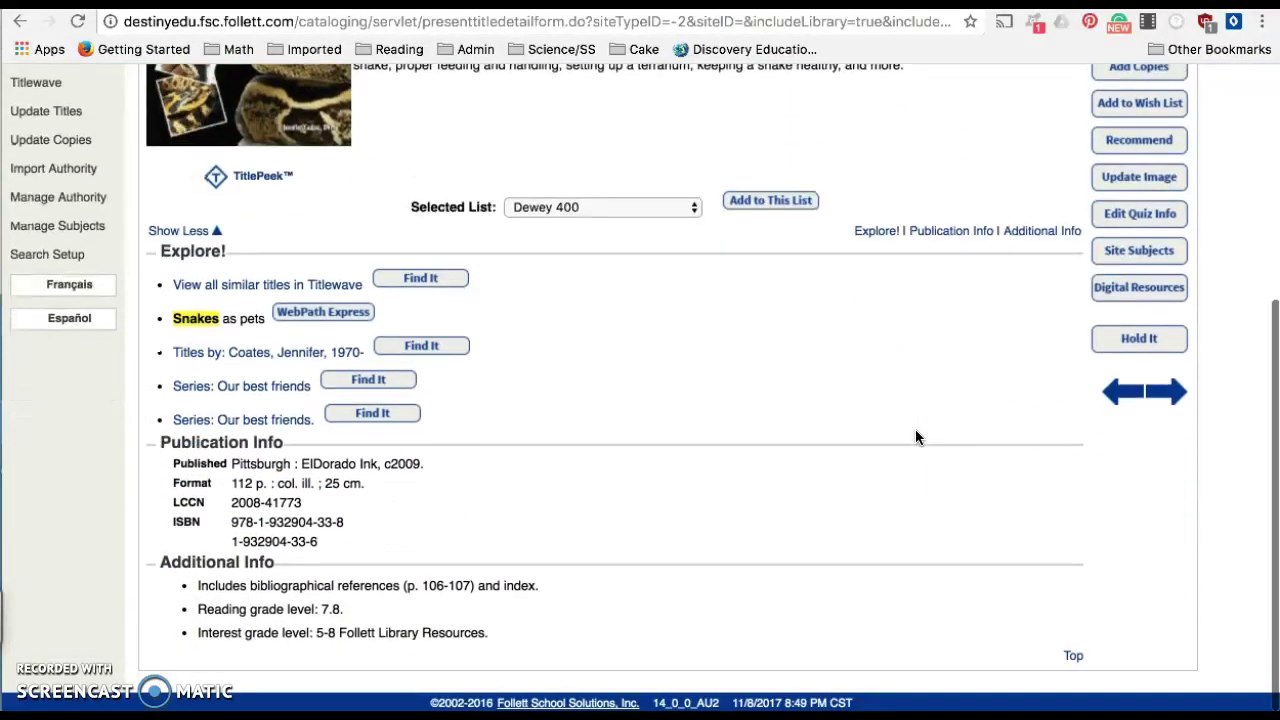
scroll(915, 437, up, 5)
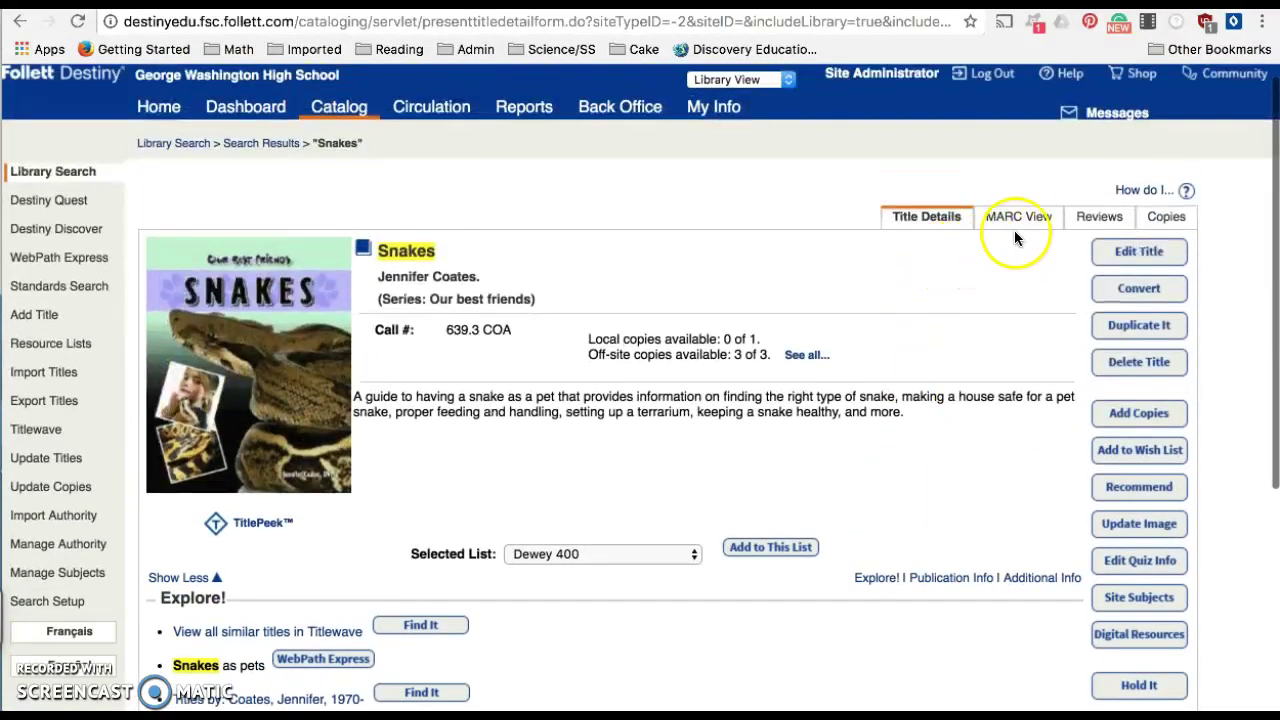
Display the MARC record of the "Snakes" title and read through its tags
click(1031, 224)
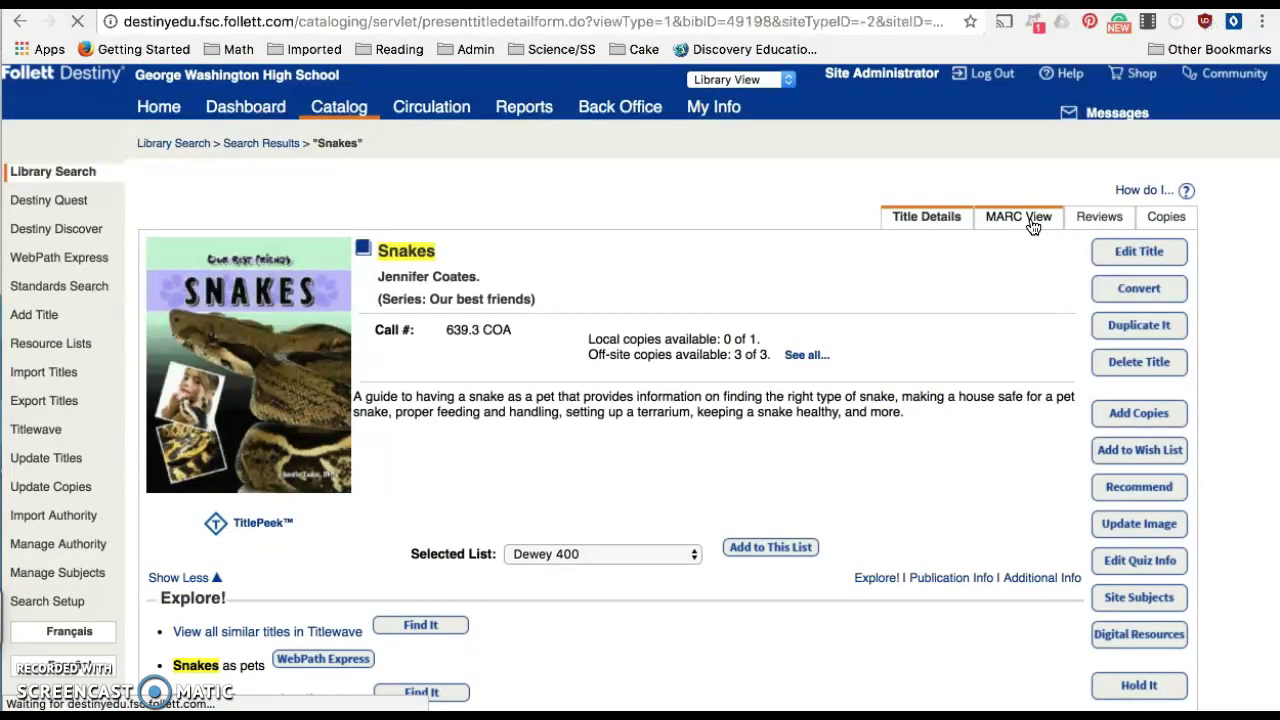
scroll(999, 441, down, 2)
scroll(999, 441, down, 8)
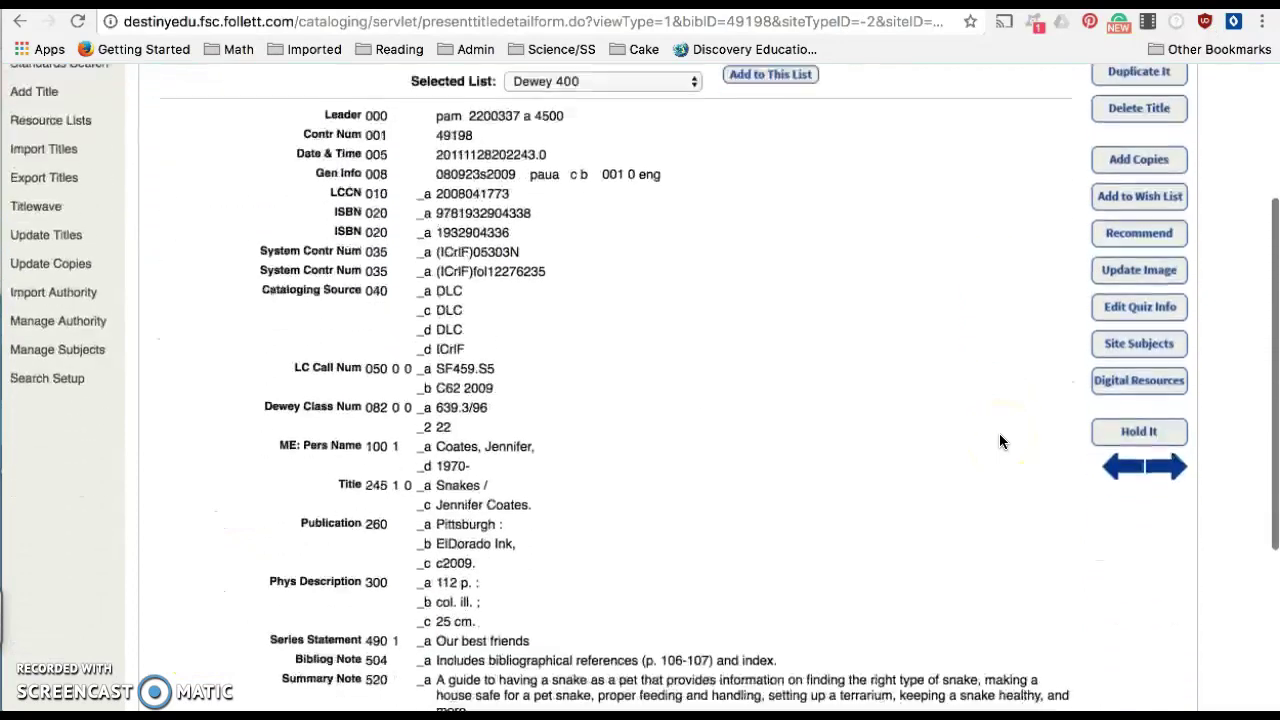
scroll(999, 441, down, 2)
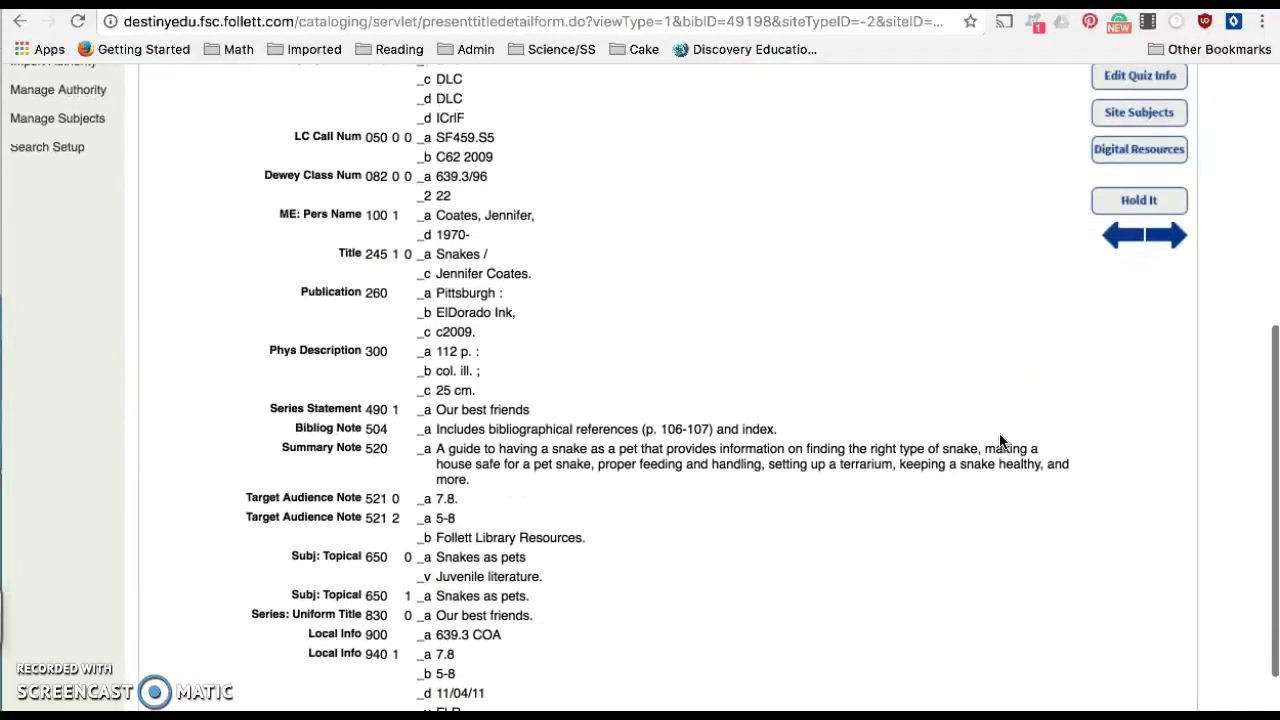
scroll(999, 441, up, 2)
scroll(1000, 441, up, 10)
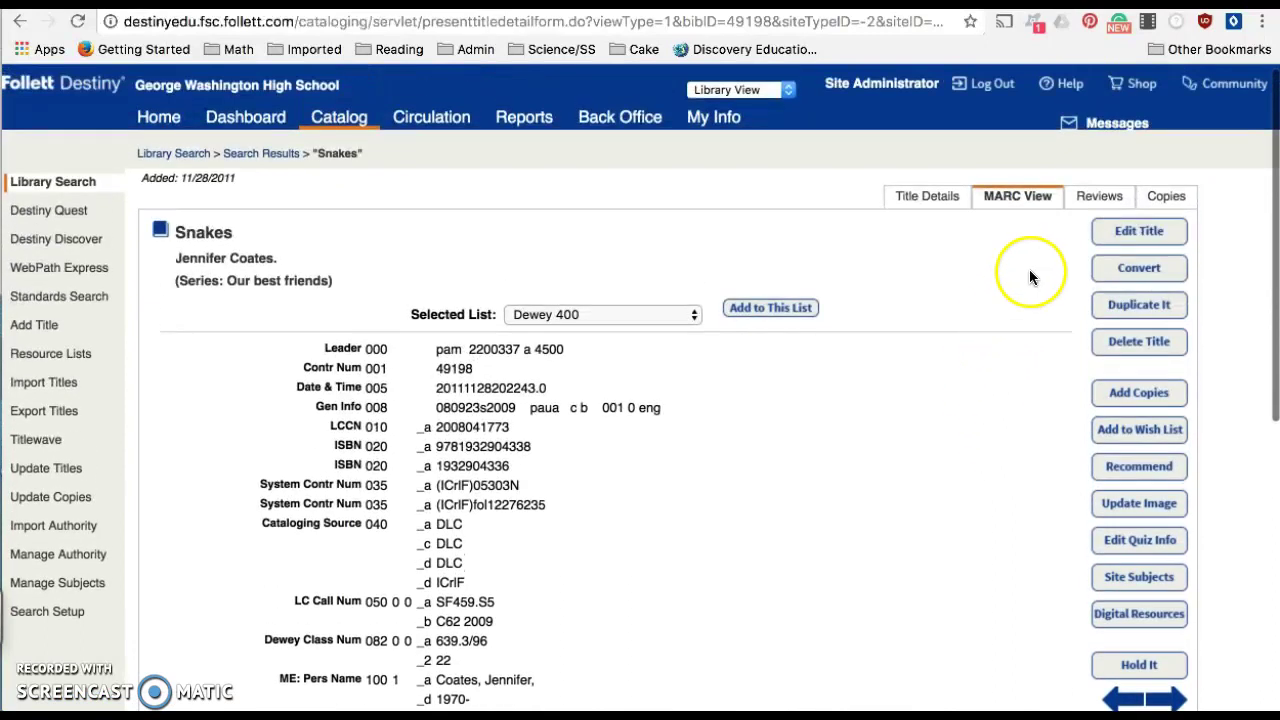
Open the "Snakes" title for editing and examine its editable MARC tags, from the leader to the subject headings
click(1145, 238)
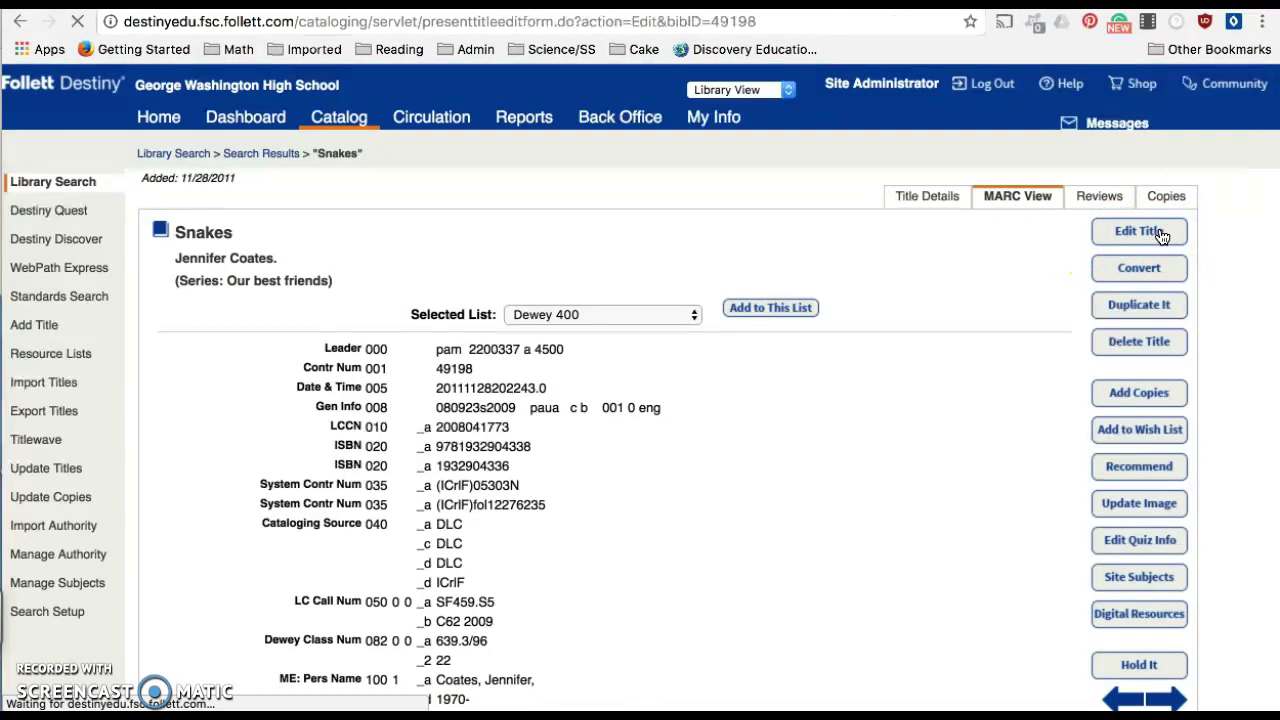
scroll(980, 420, down, 2)
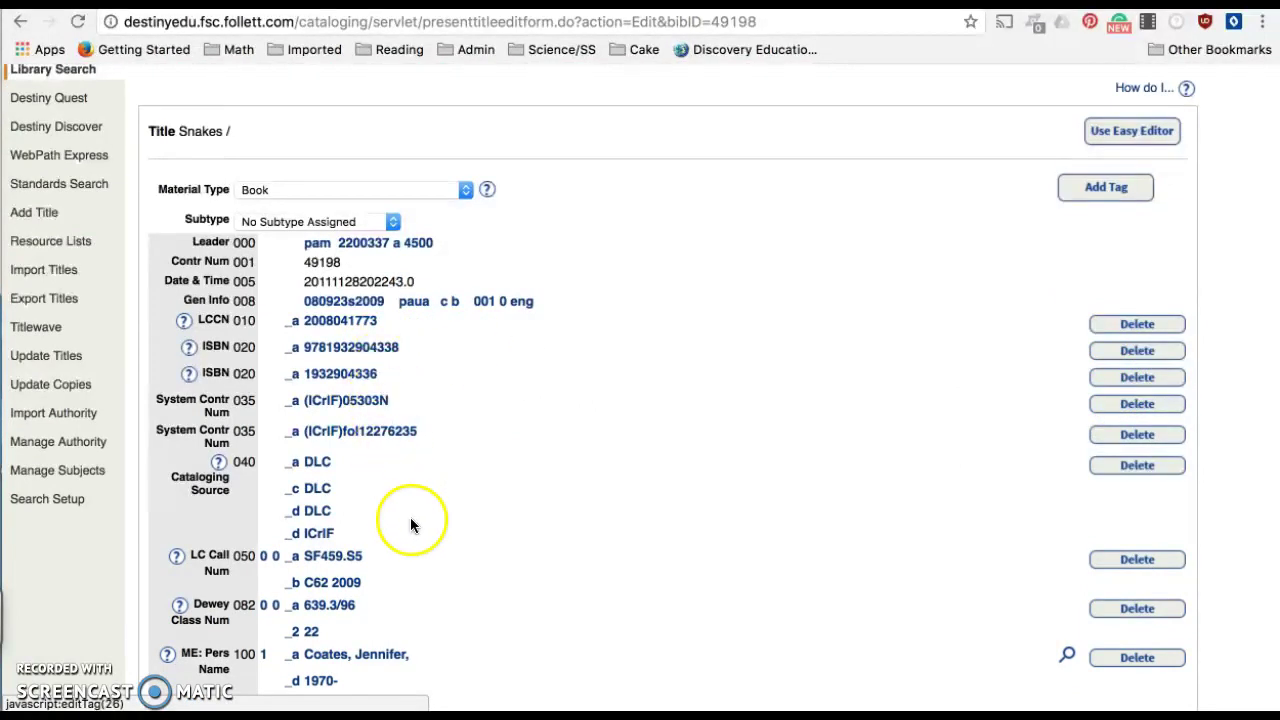
scroll(418, 522, down, 3)
scroll(418, 527, down, 1)
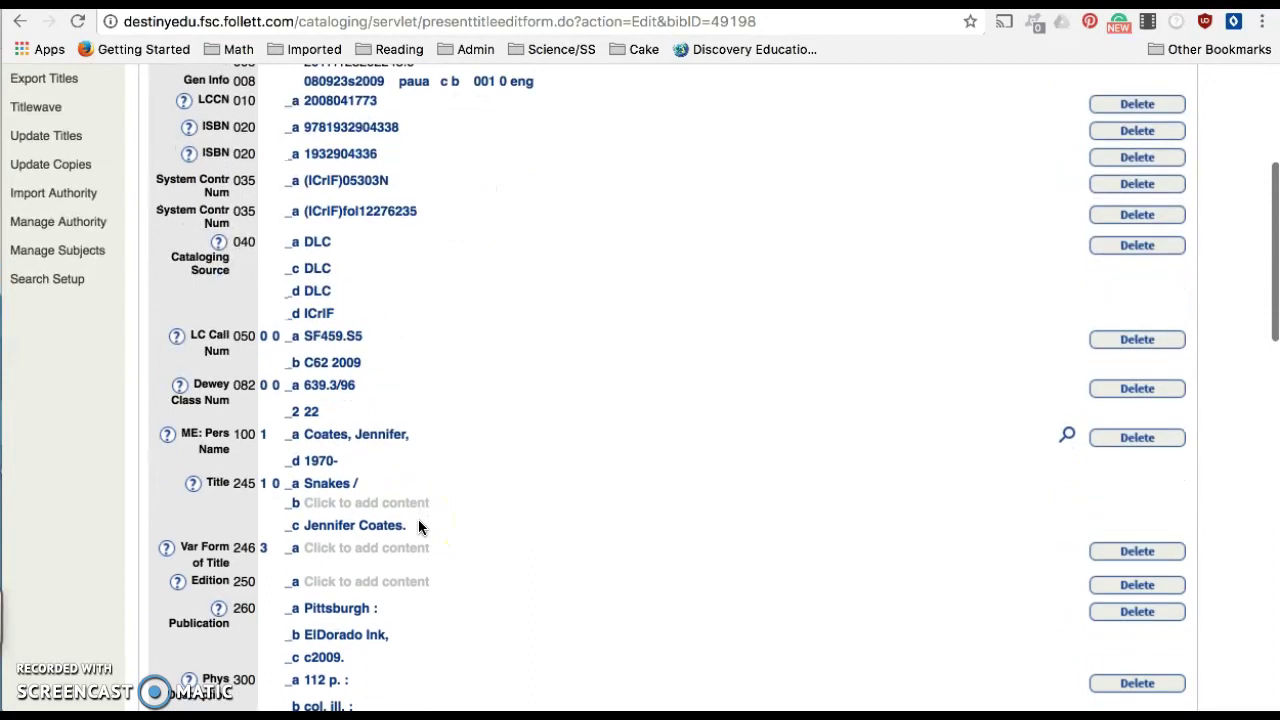
scroll(557, 562, down, 6)
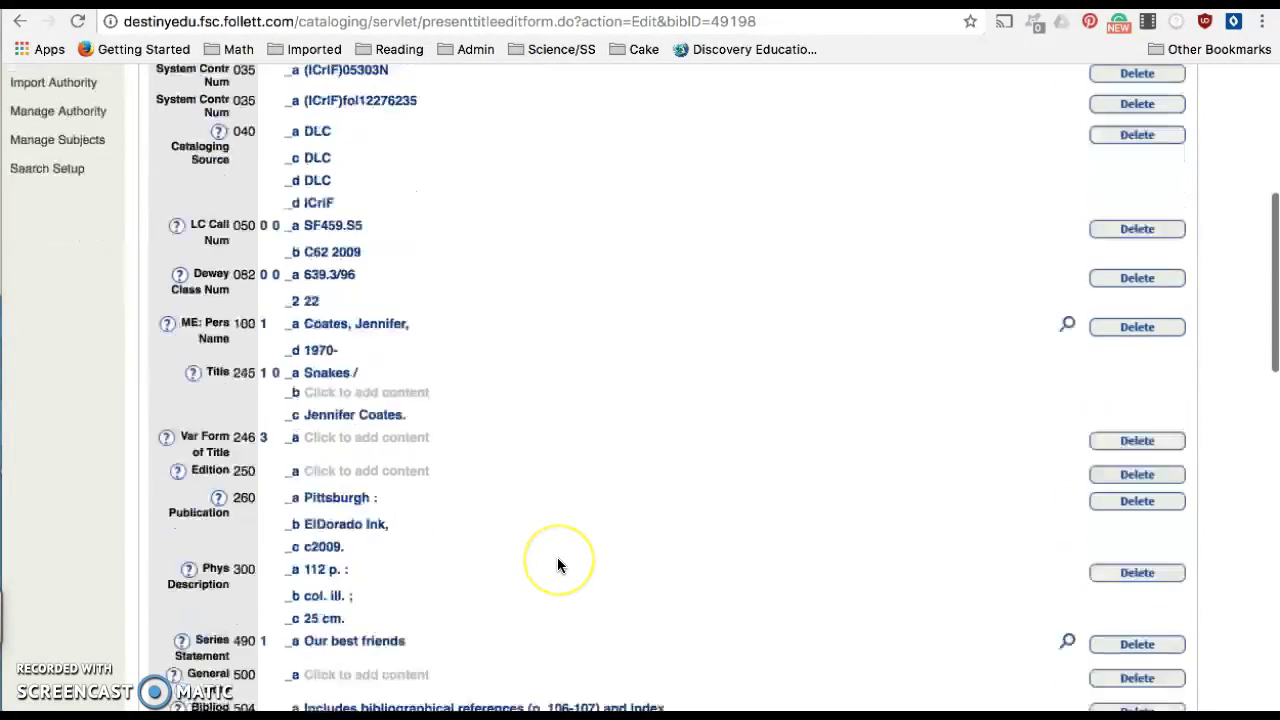
scroll(557, 565, down, 3)
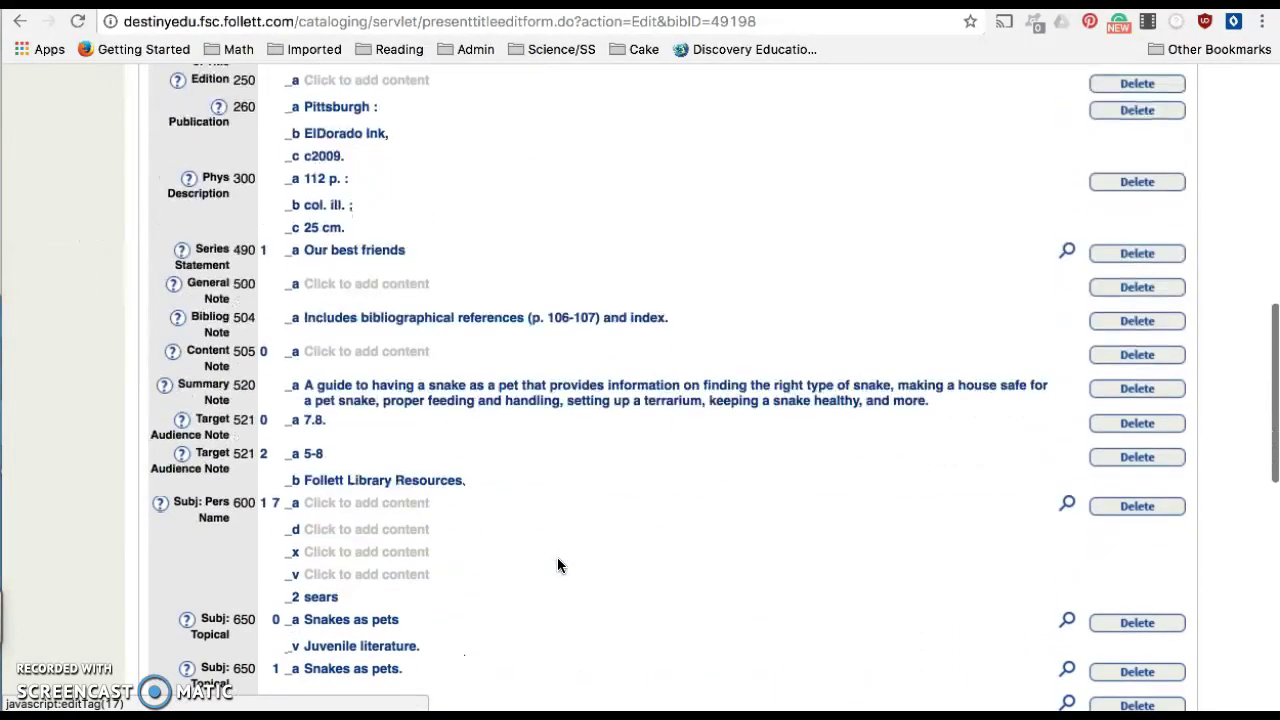
scroll(557, 565, down, 2)
scroll(557, 565, down, 2)
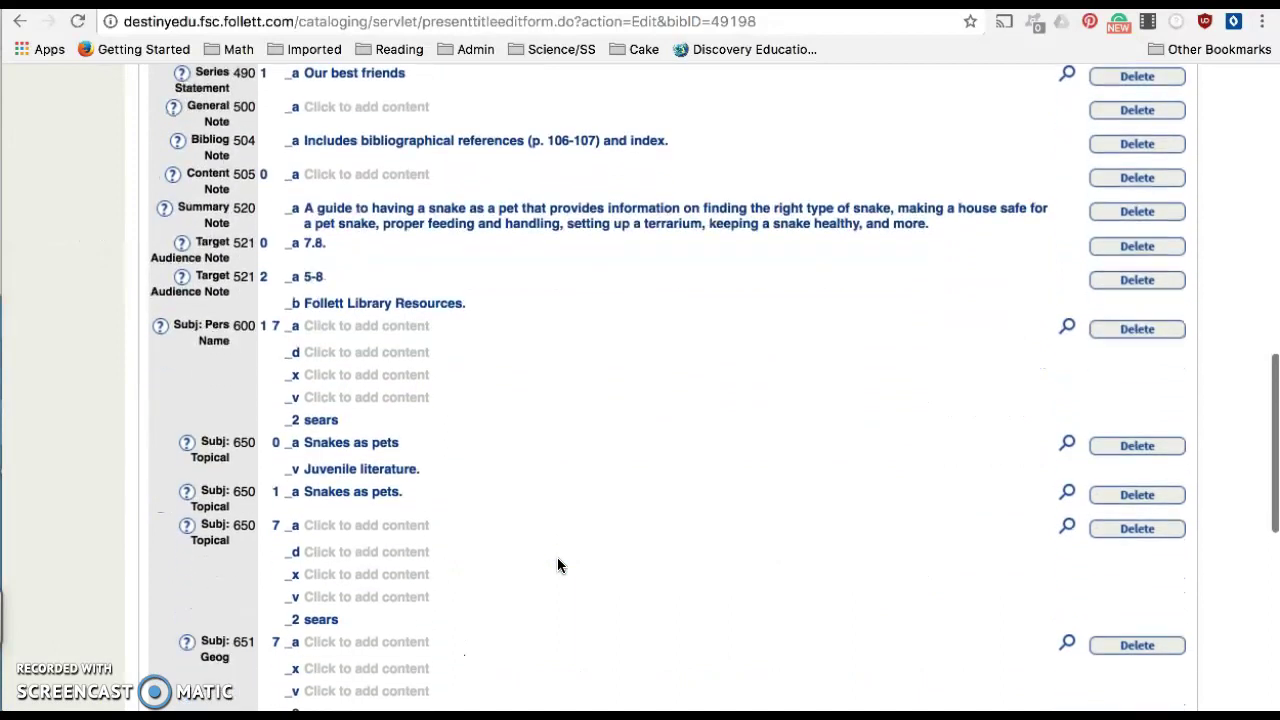
scroll(557, 565, up, 10)
scroll(557, 565, up, 8)
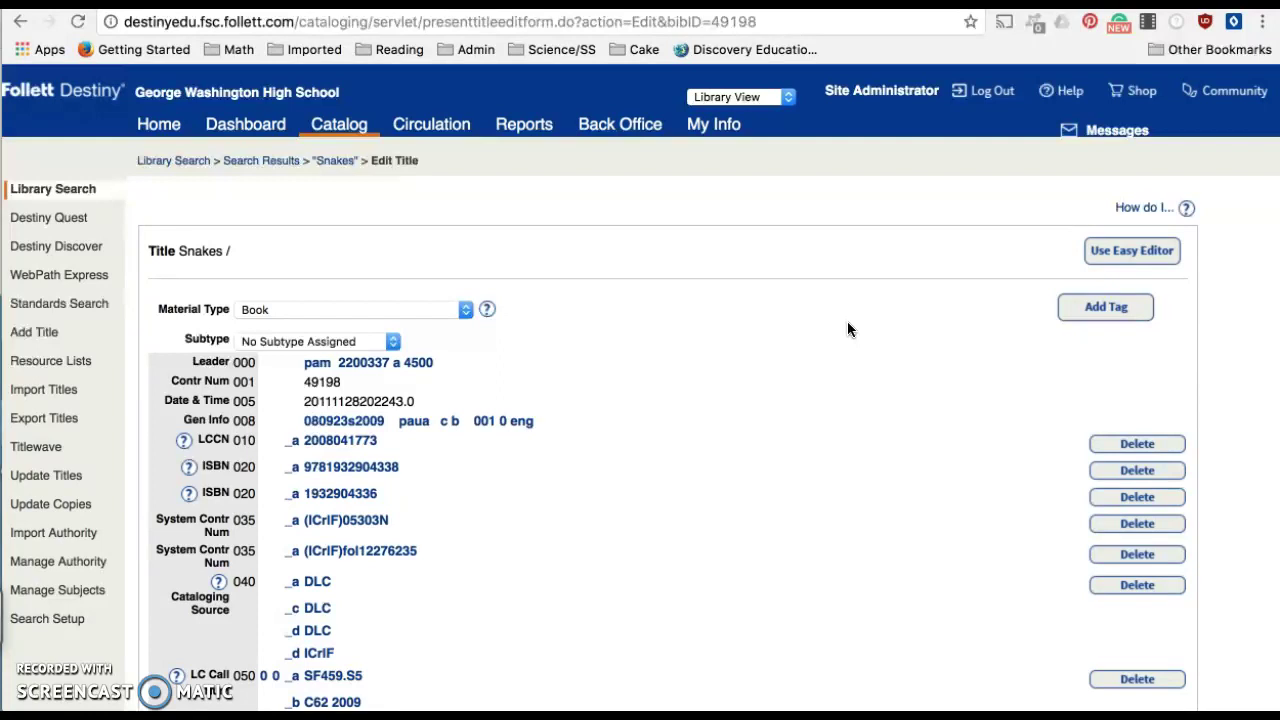
scroll(766, 490, down, 3)
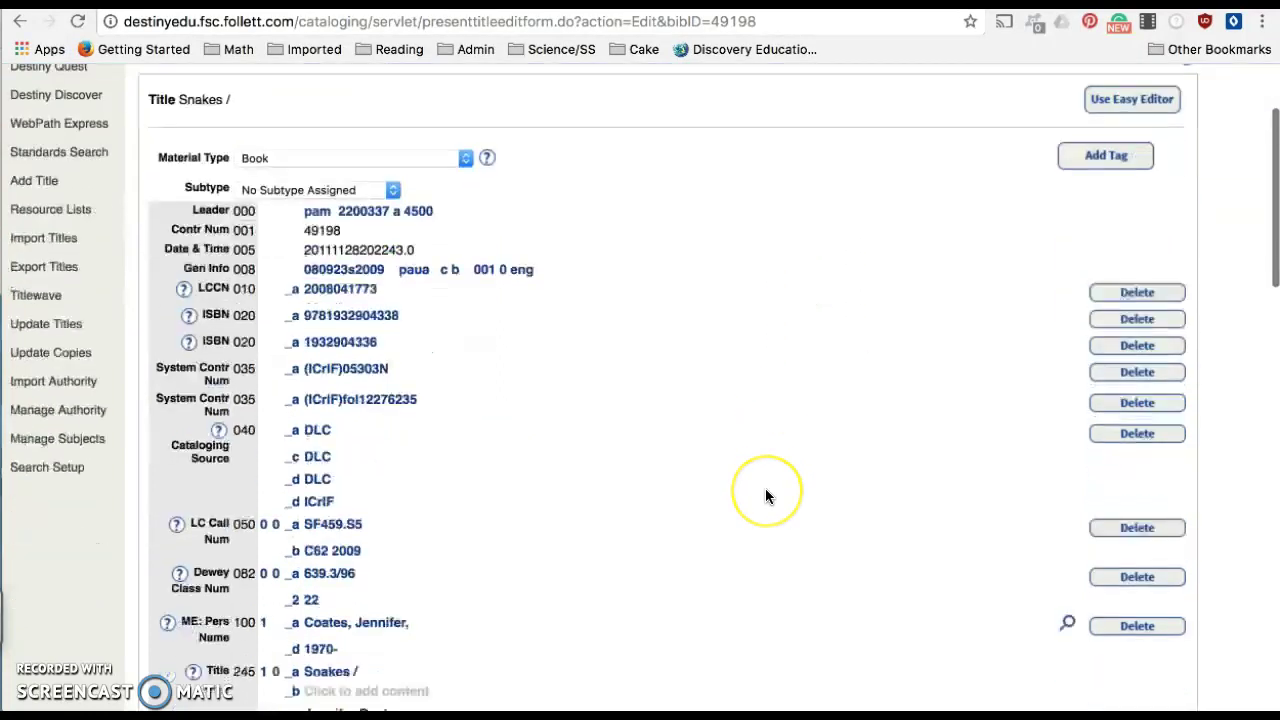
scroll(766, 490, up, 2)
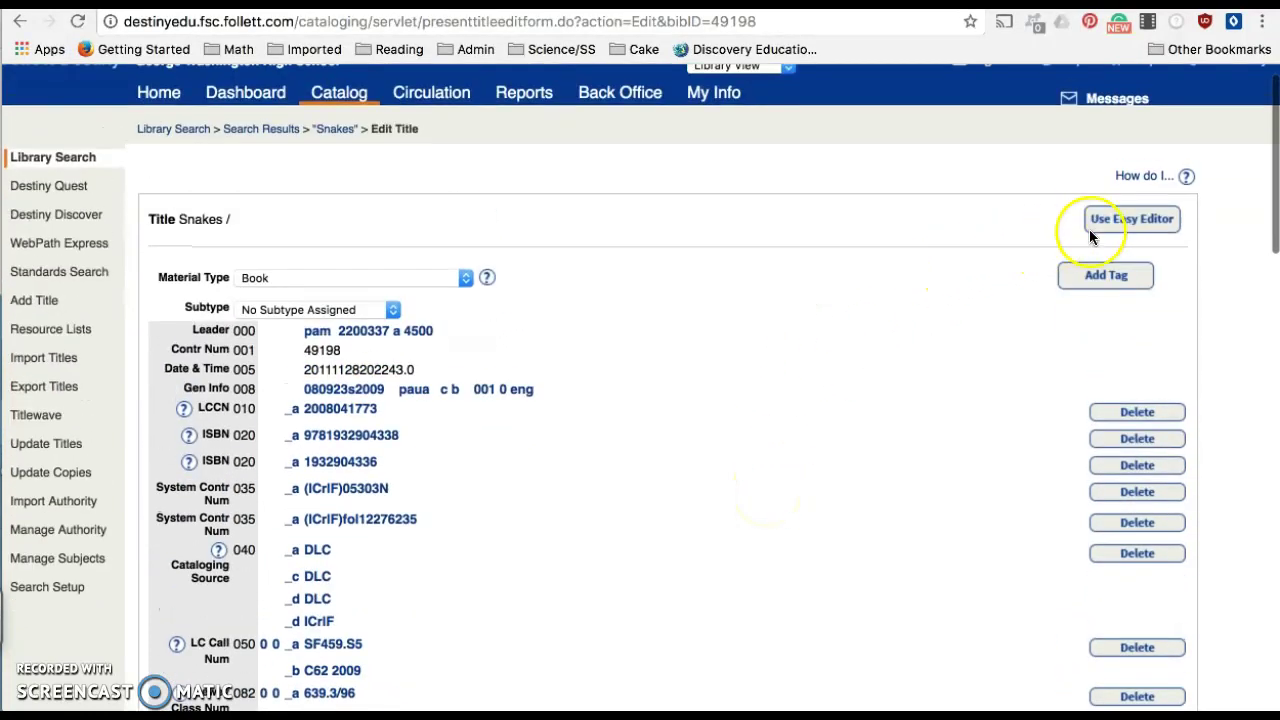
Switch the title to the Easy Editor, review its brief title fields, and return to the title details without saving
click(1163, 220)
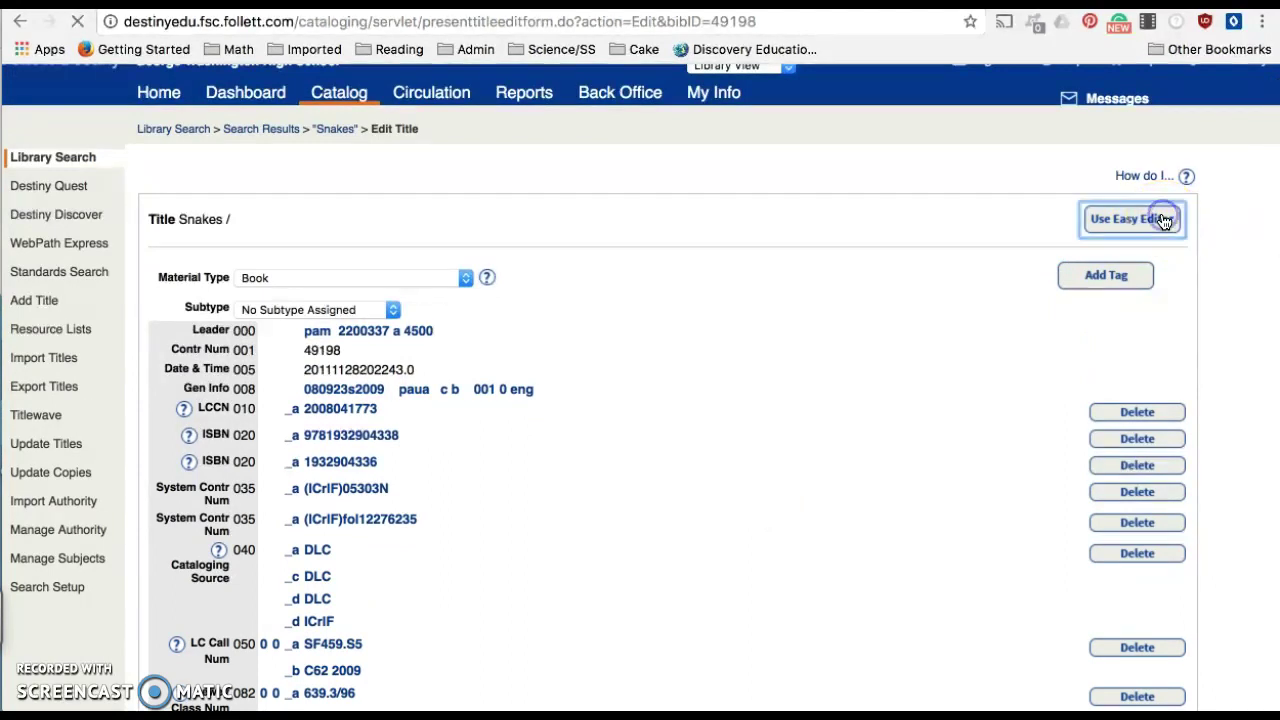
scroll(928, 535, down, 5)
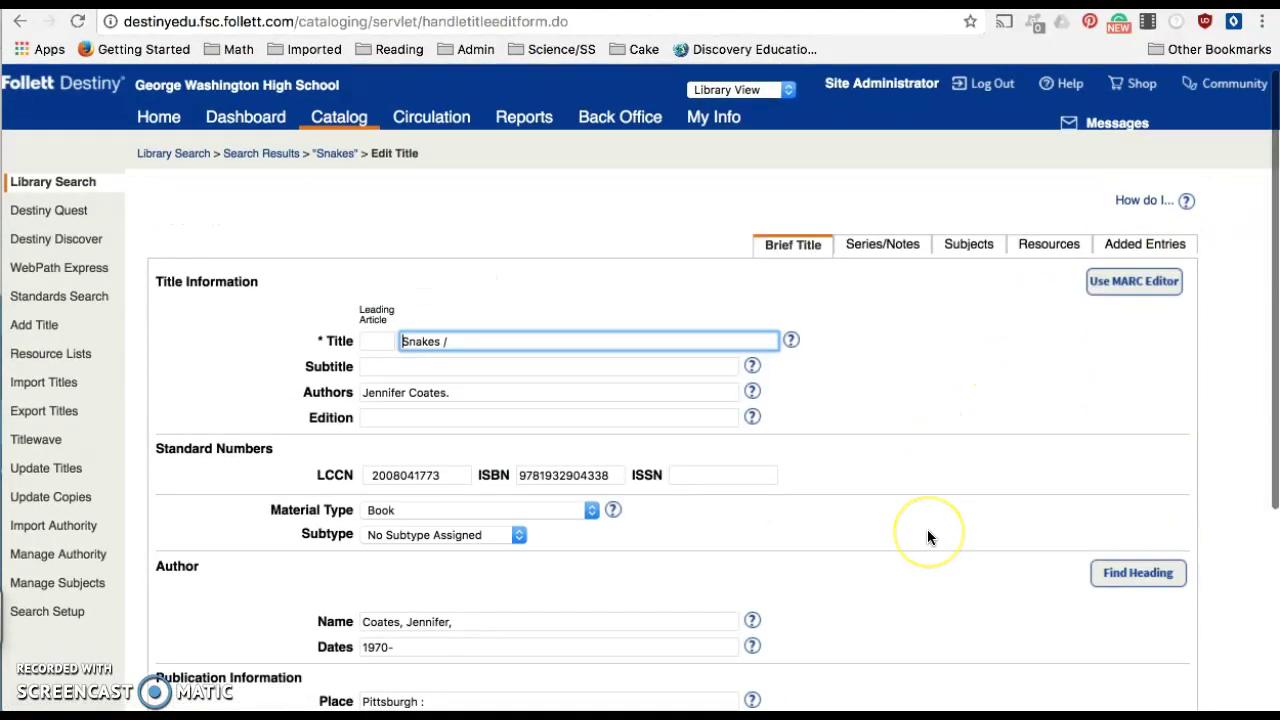
scroll(927, 535, down, 2)
scroll(927, 535, up, 6)
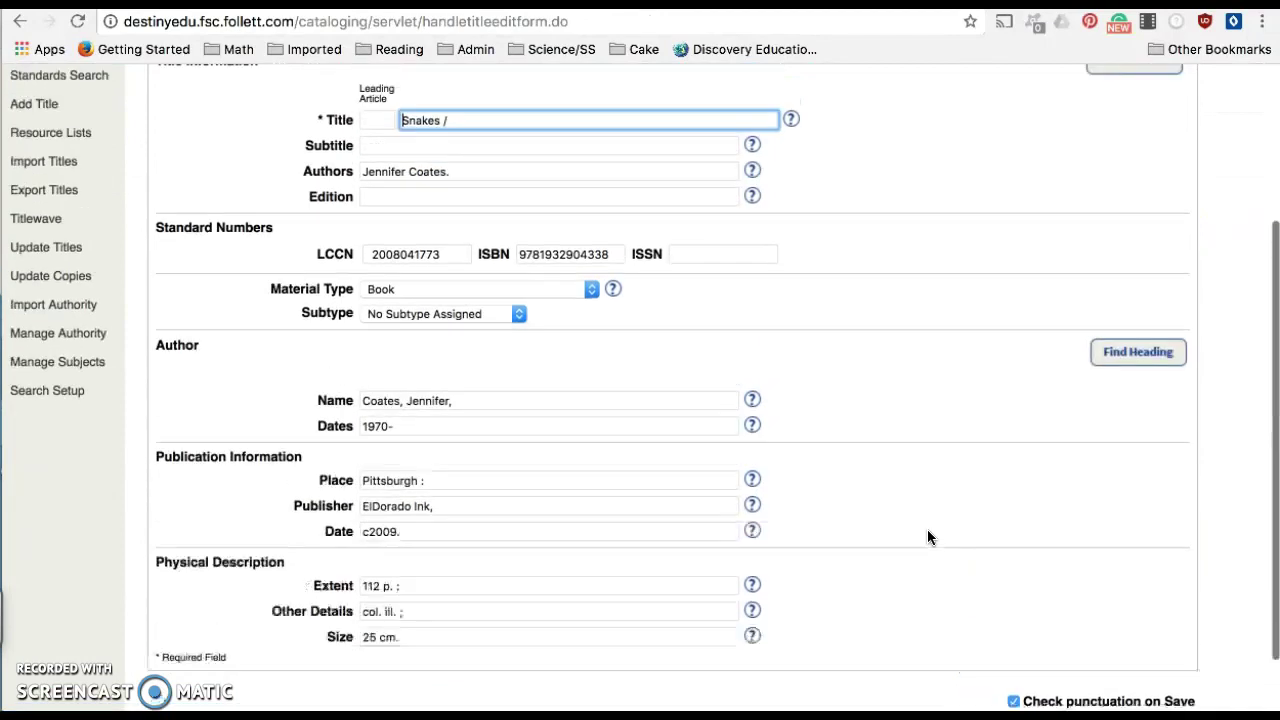
scroll(928, 537, up, 2)
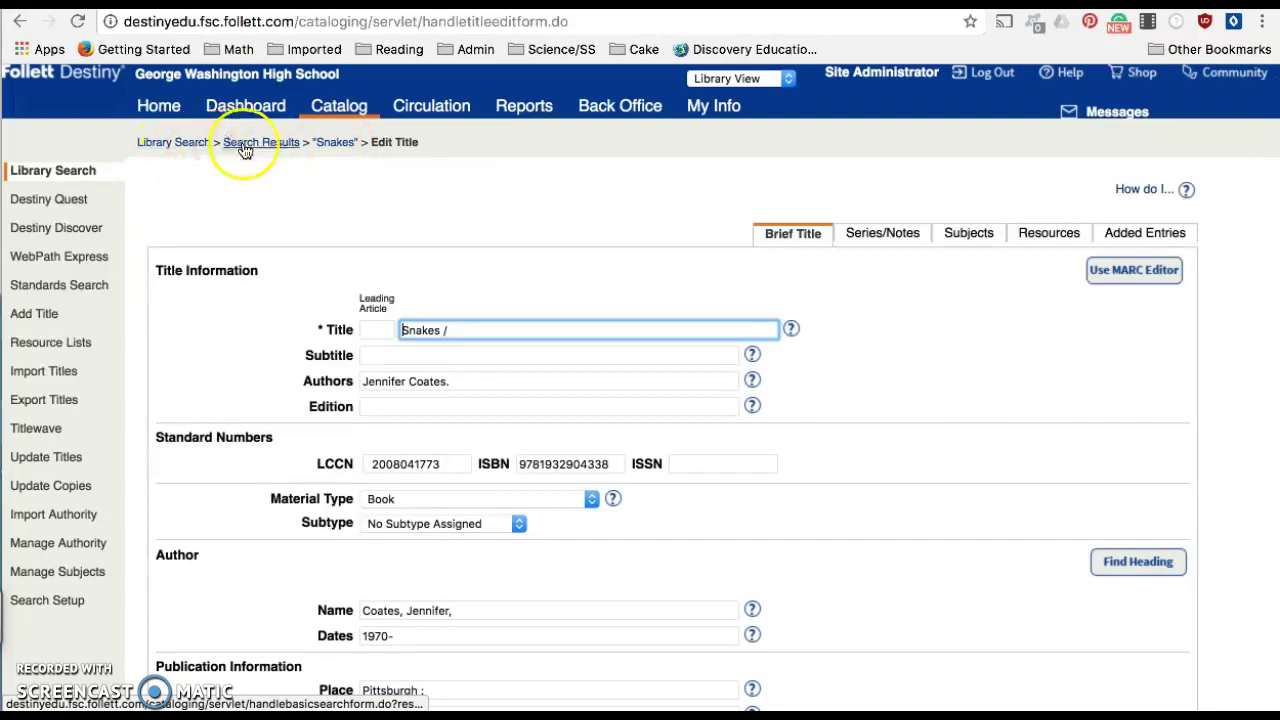
click(344, 145)
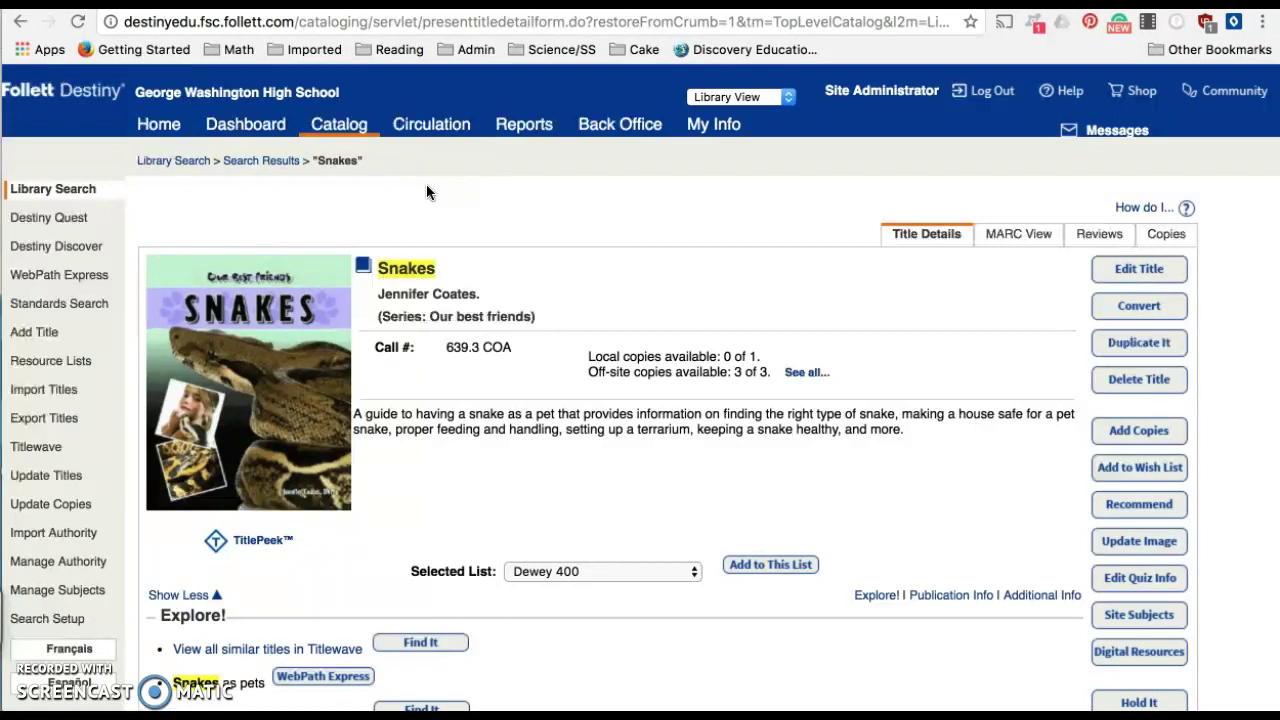
Run a new library search for "snakes" and open the "Snakes" title with call number 639.3 COA
click(41, 191)
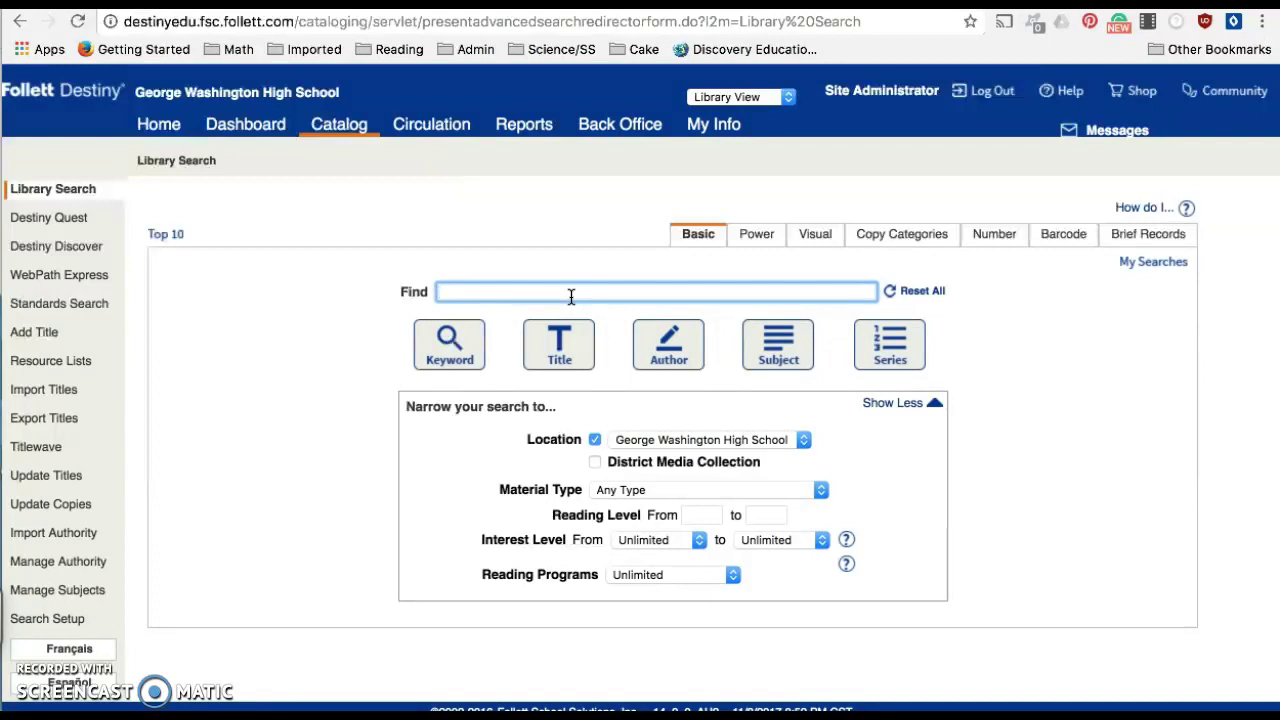
text(snakes)
key(Return)
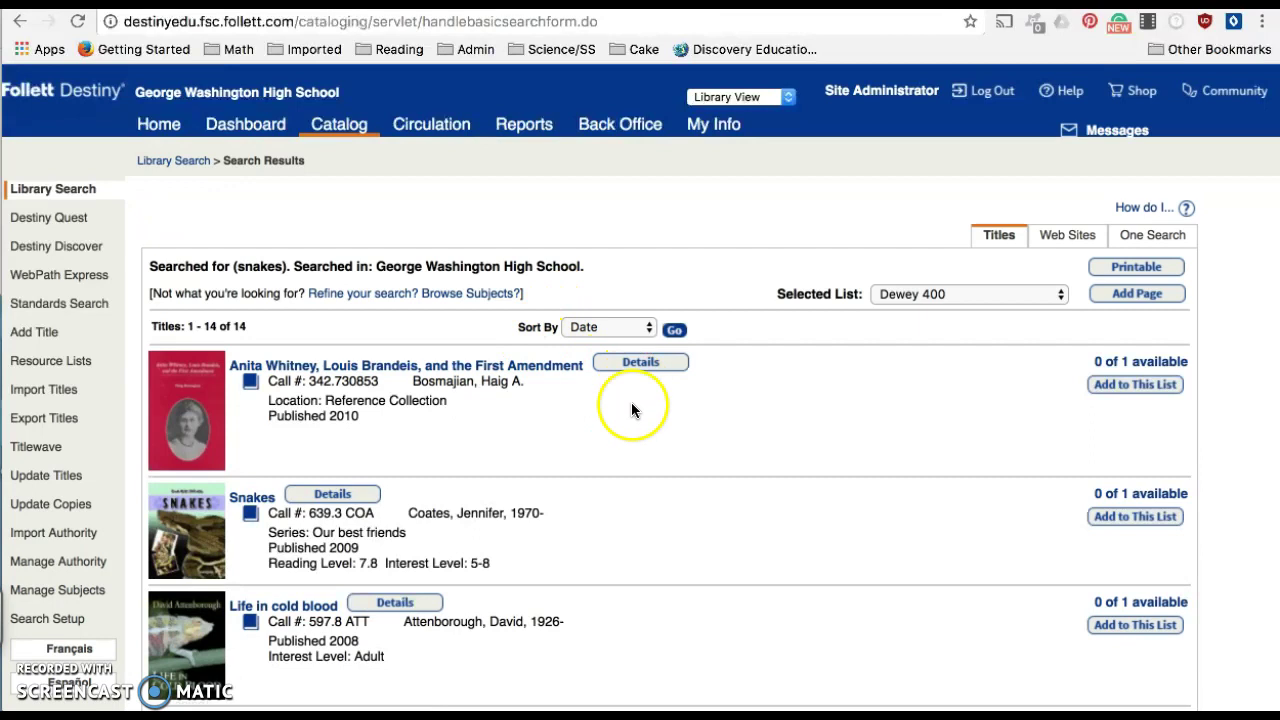
scroll(636, 430, down, 2)
click(253, 430)
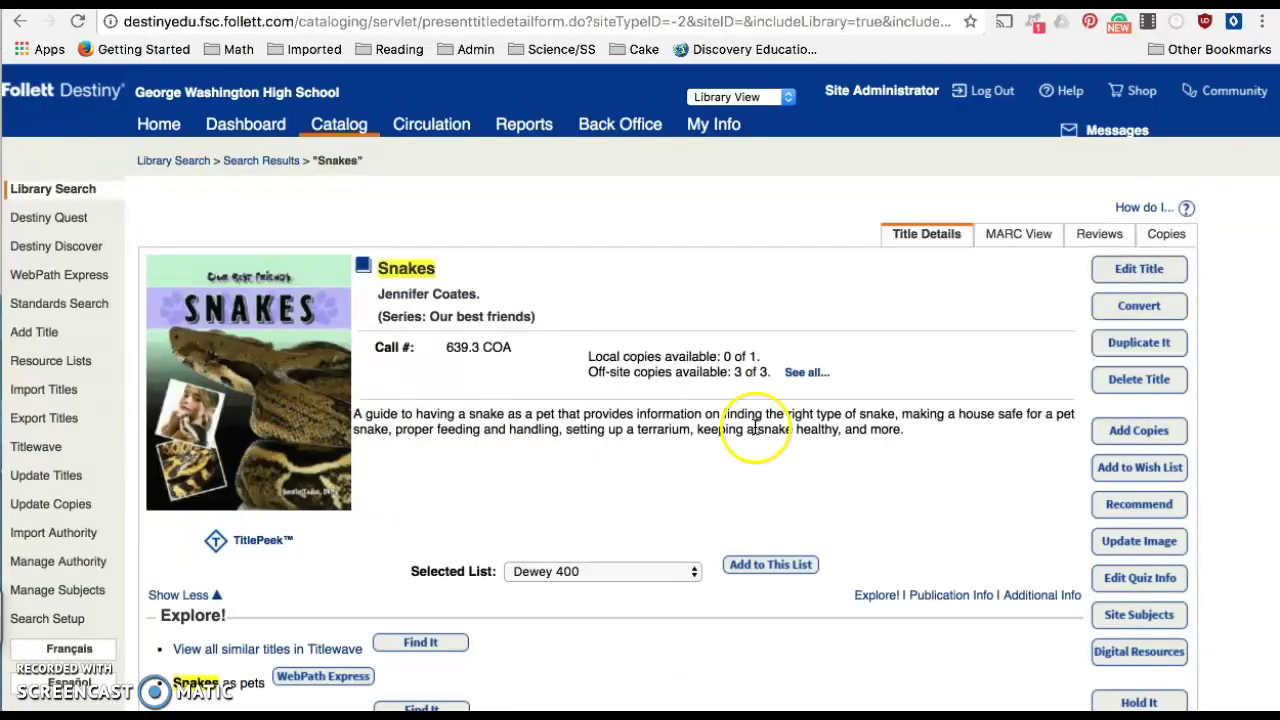
Open a new site-specific subject for the "Snakes" title, view its subdivision types, and return to the title details without saving
scroll(1003, 477, down, 2)
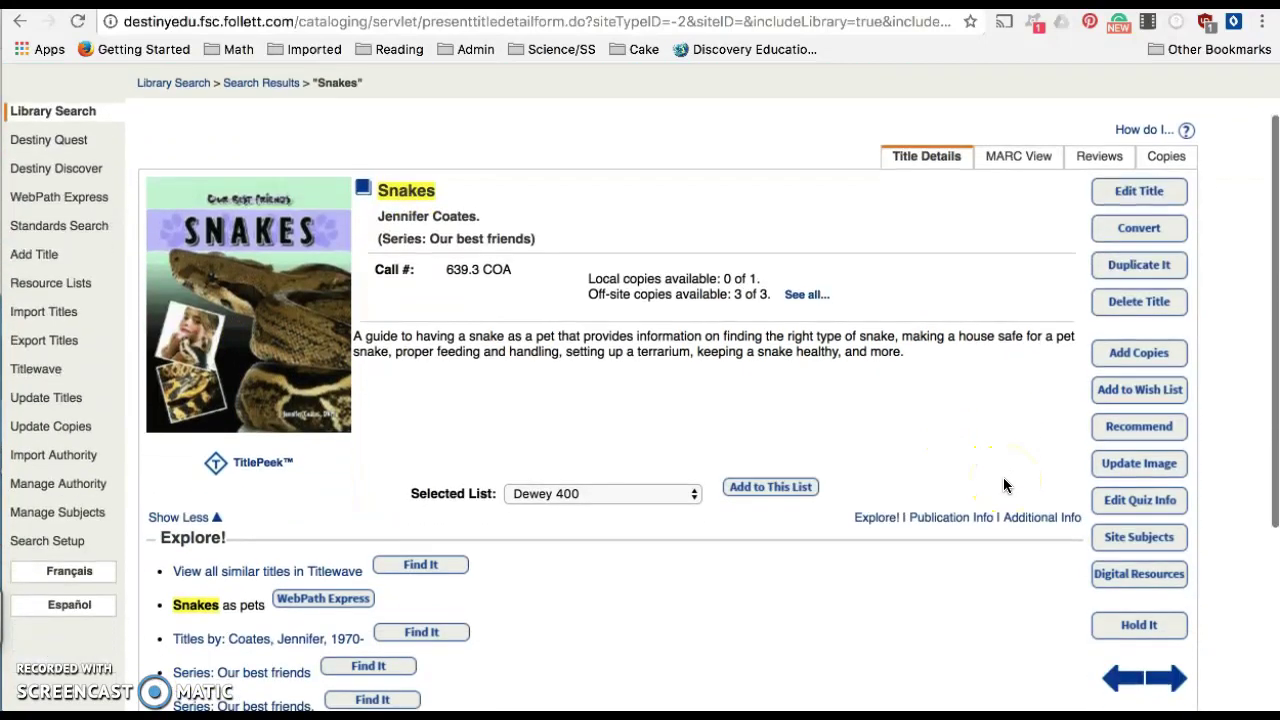
click(1150, 540)
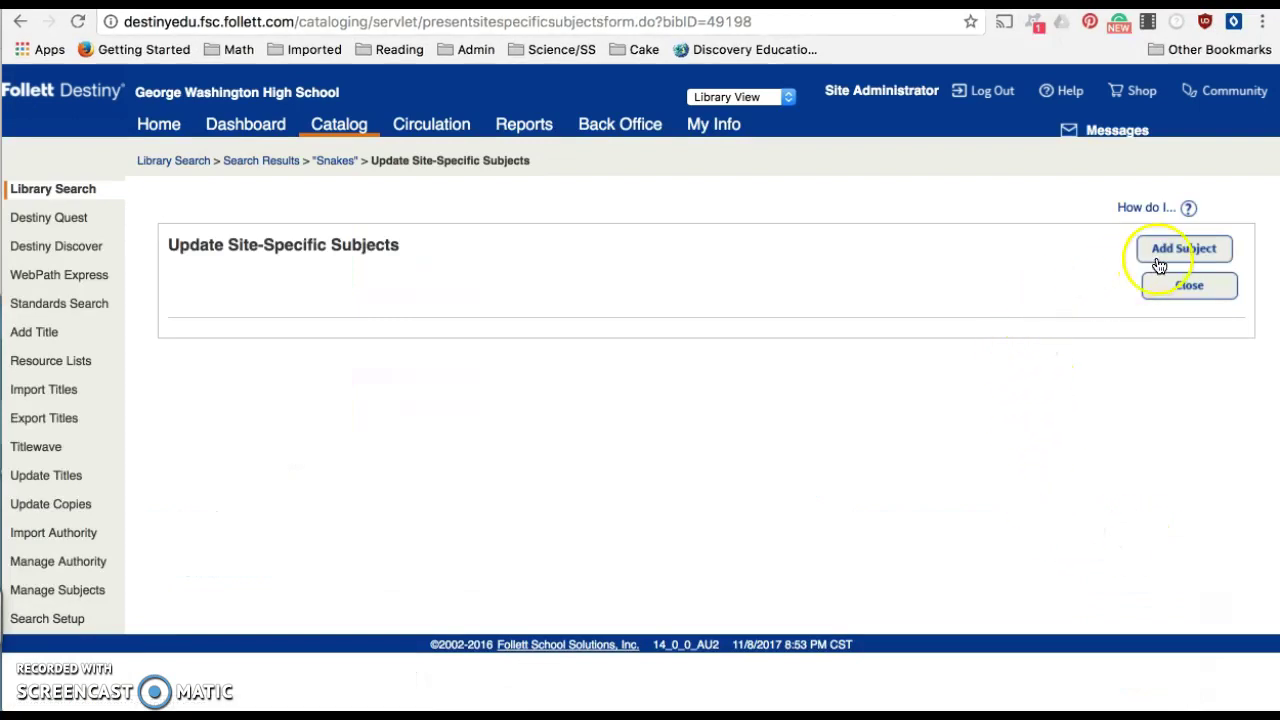
click(1163, 252)
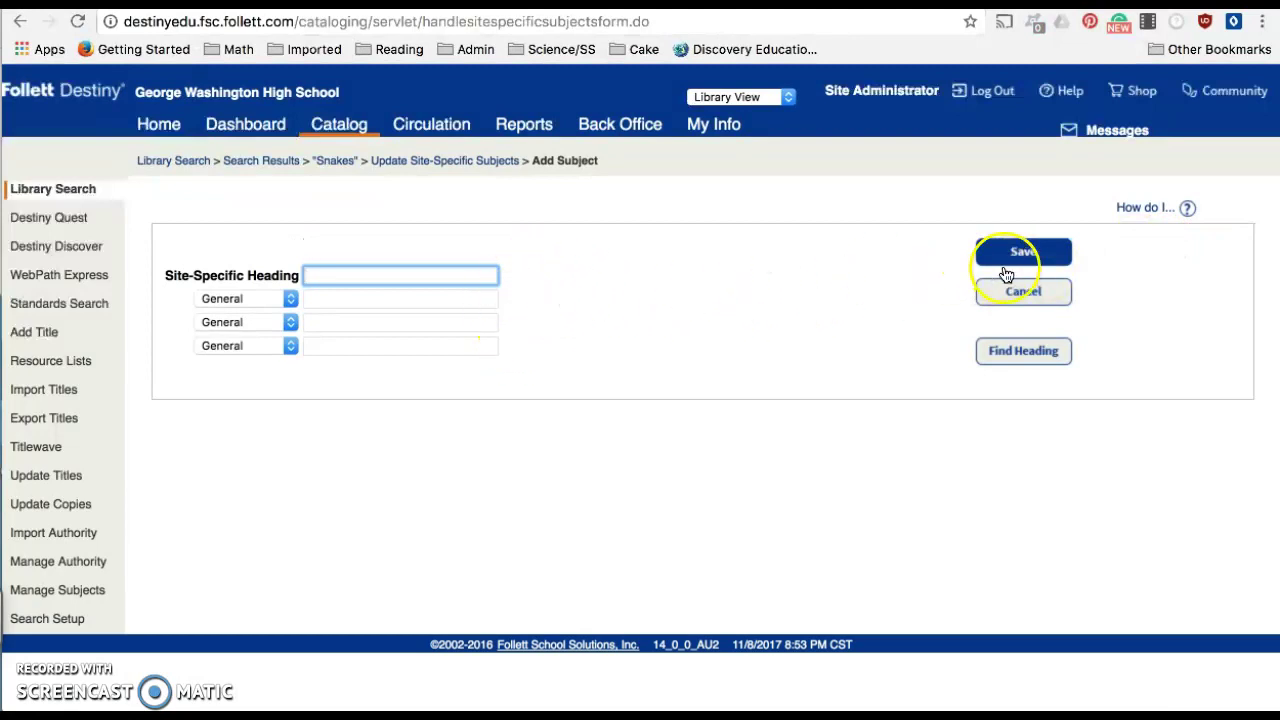
click(288, 305)
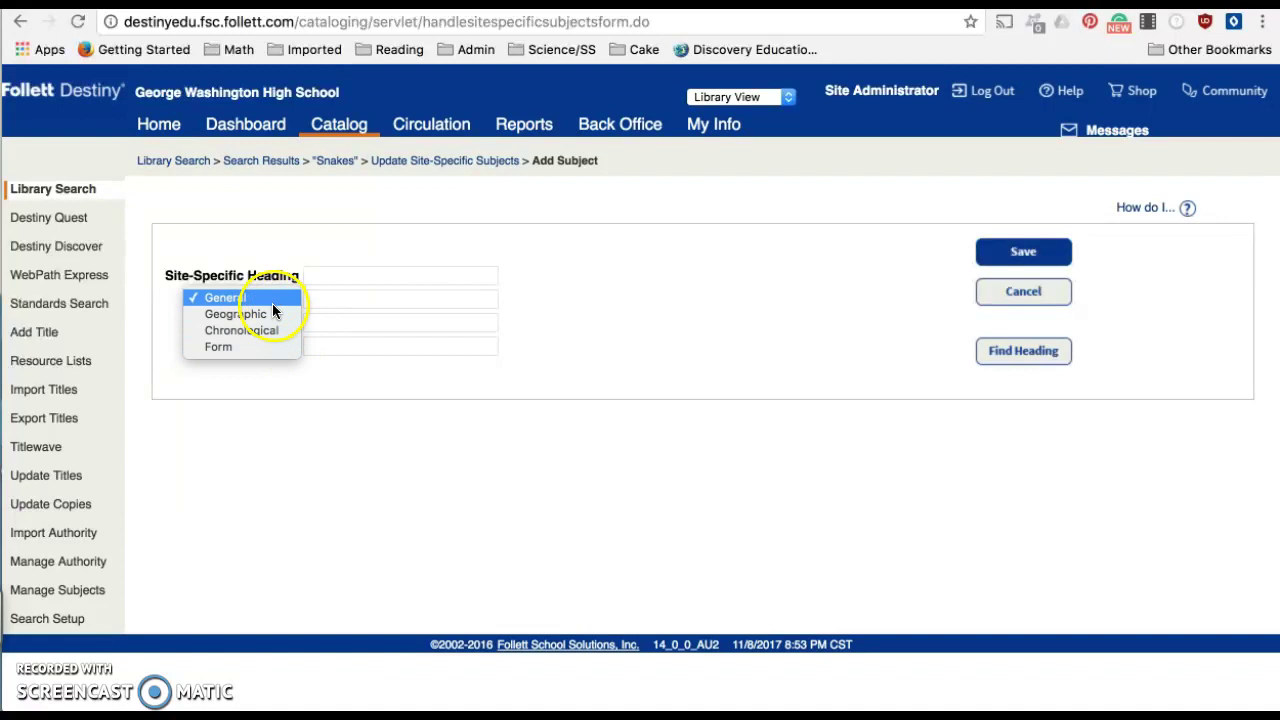
click(274, 256)
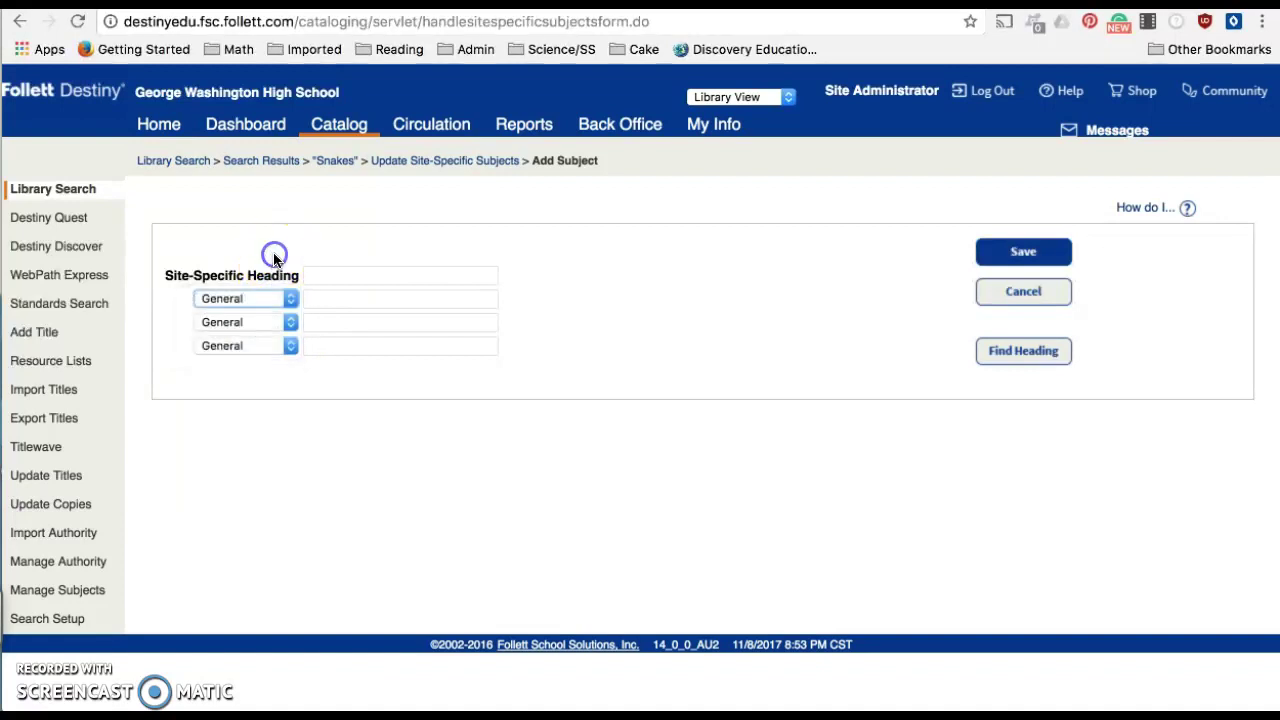
click(334, 170)
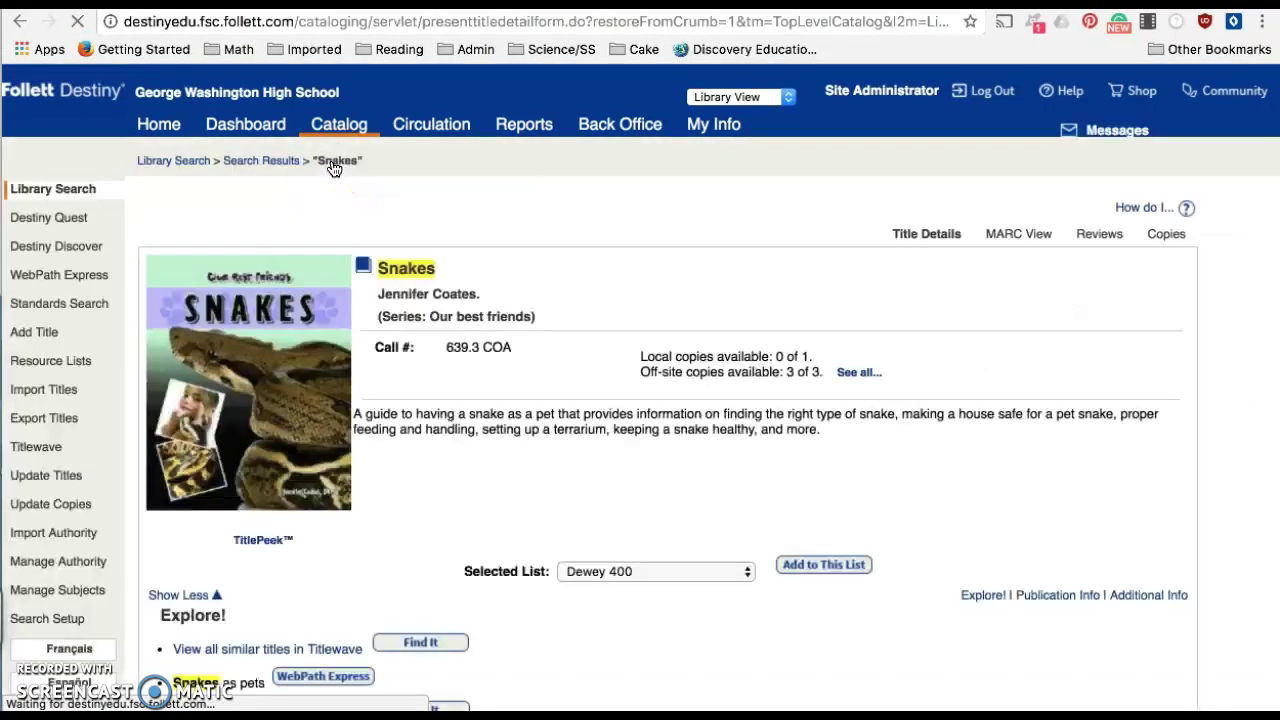
Show the MARC view of the "Snakes" title and look over its tags and the available title actions, including Site Subjects
click(1019, 236)
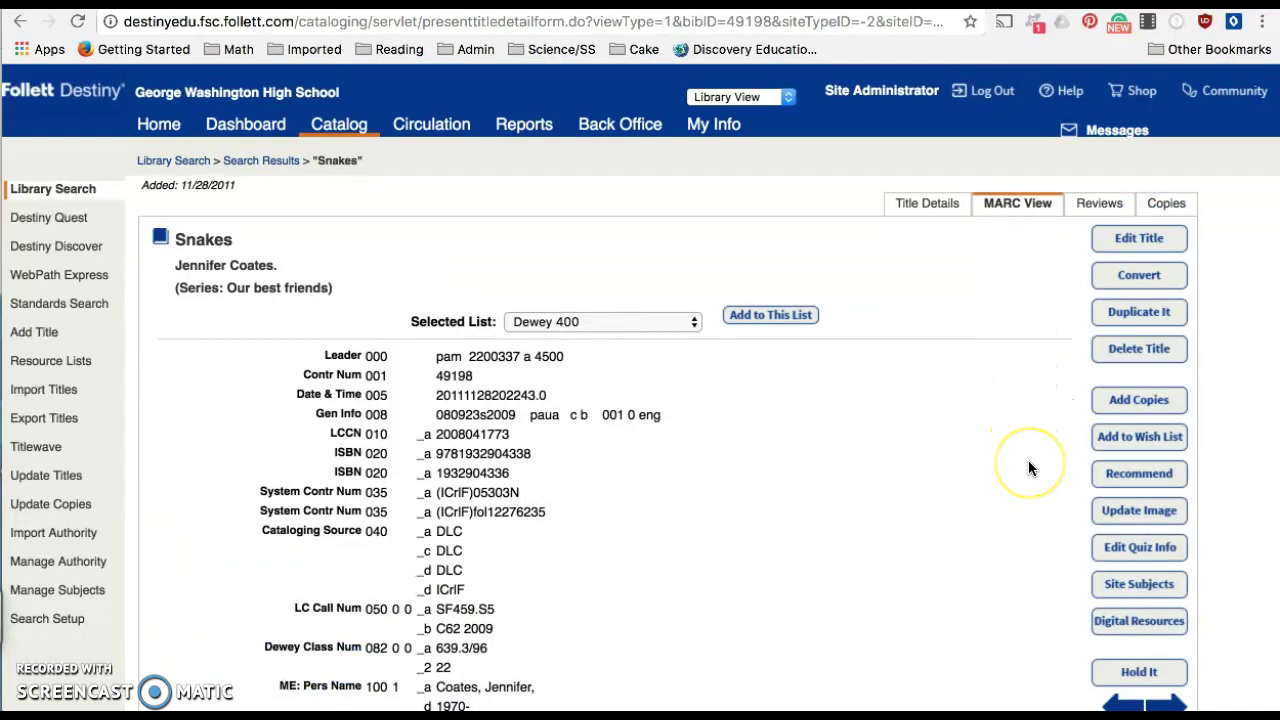
scroll(1030, 468, down, 3)
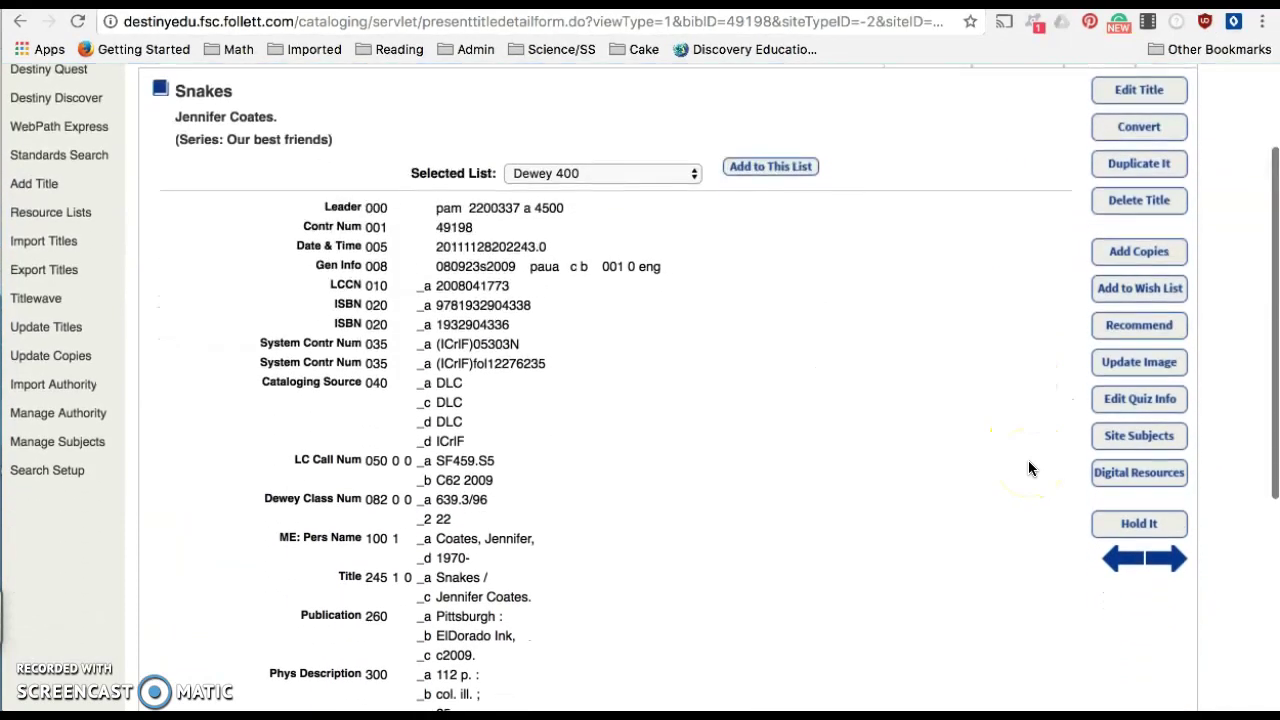
click(1176, 445)
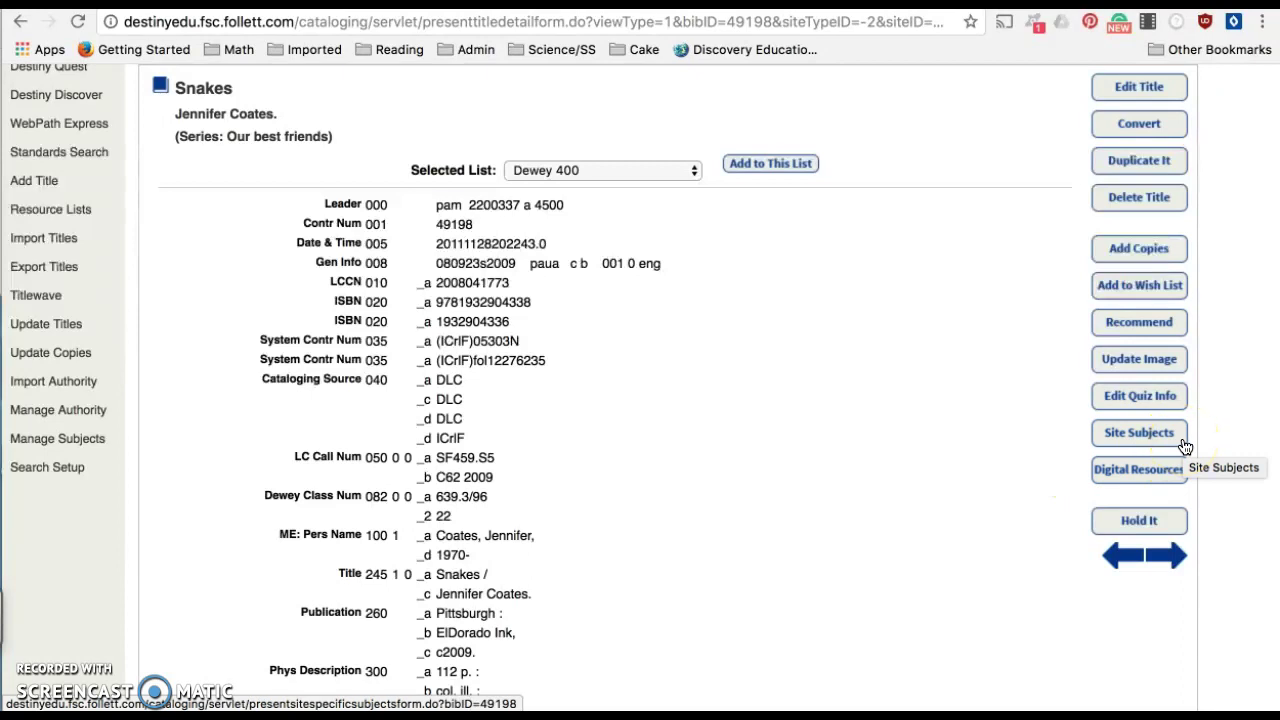
scroll(964, 418, up, 1)
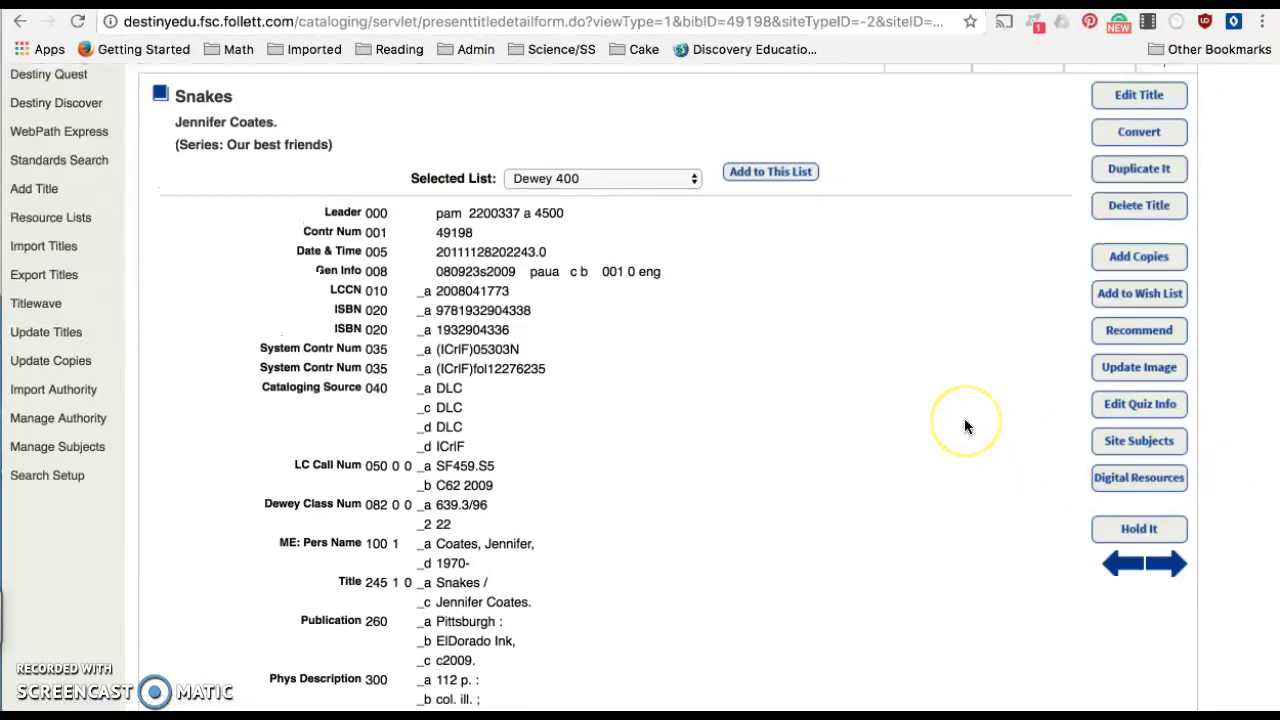
scroll(964, 418, up, 3)
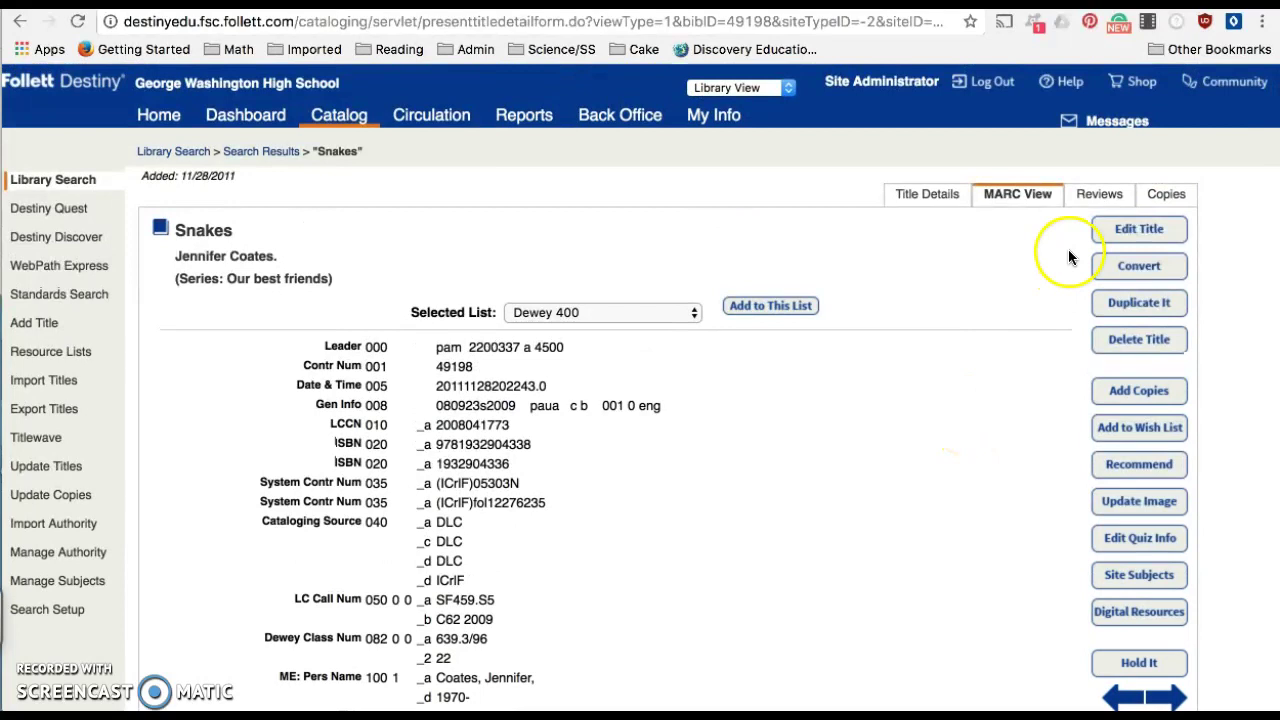
Edit the "Snakes" title, browse the authorized author headings for its 100 personal name tag, and return to the editor without selecting one
click(1130, 229)
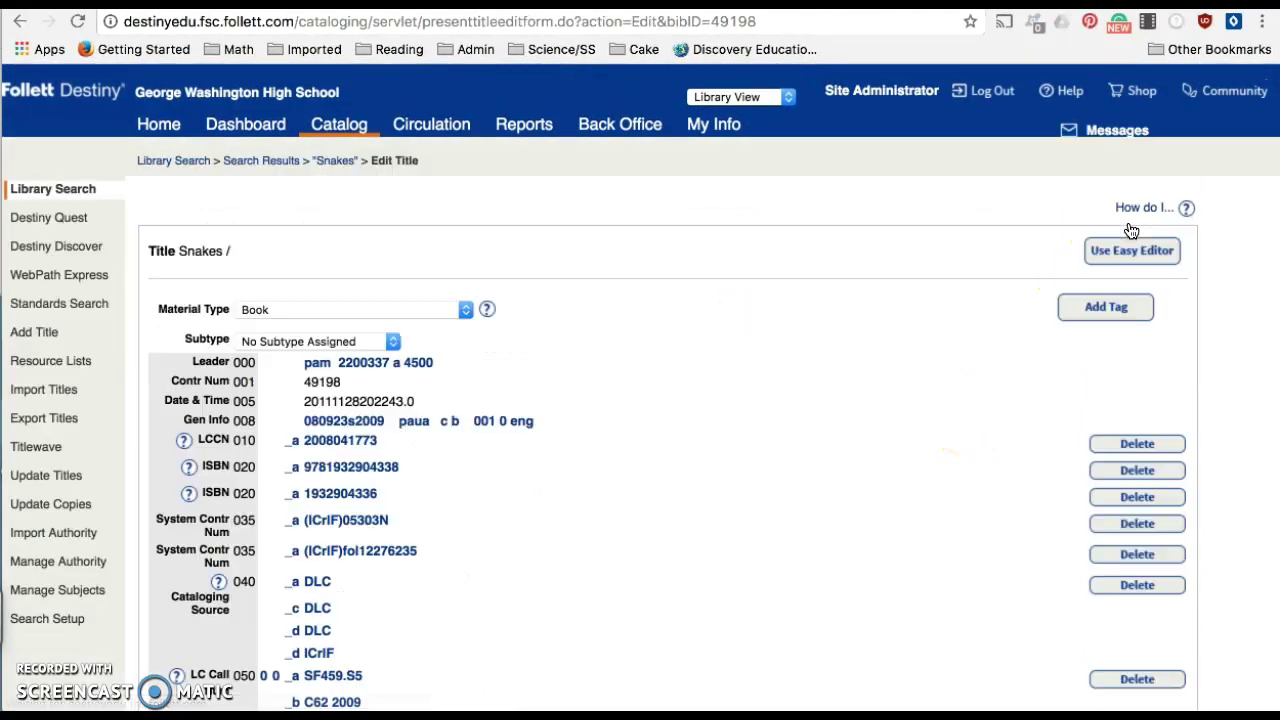
scroll(974, 488, down, 5)
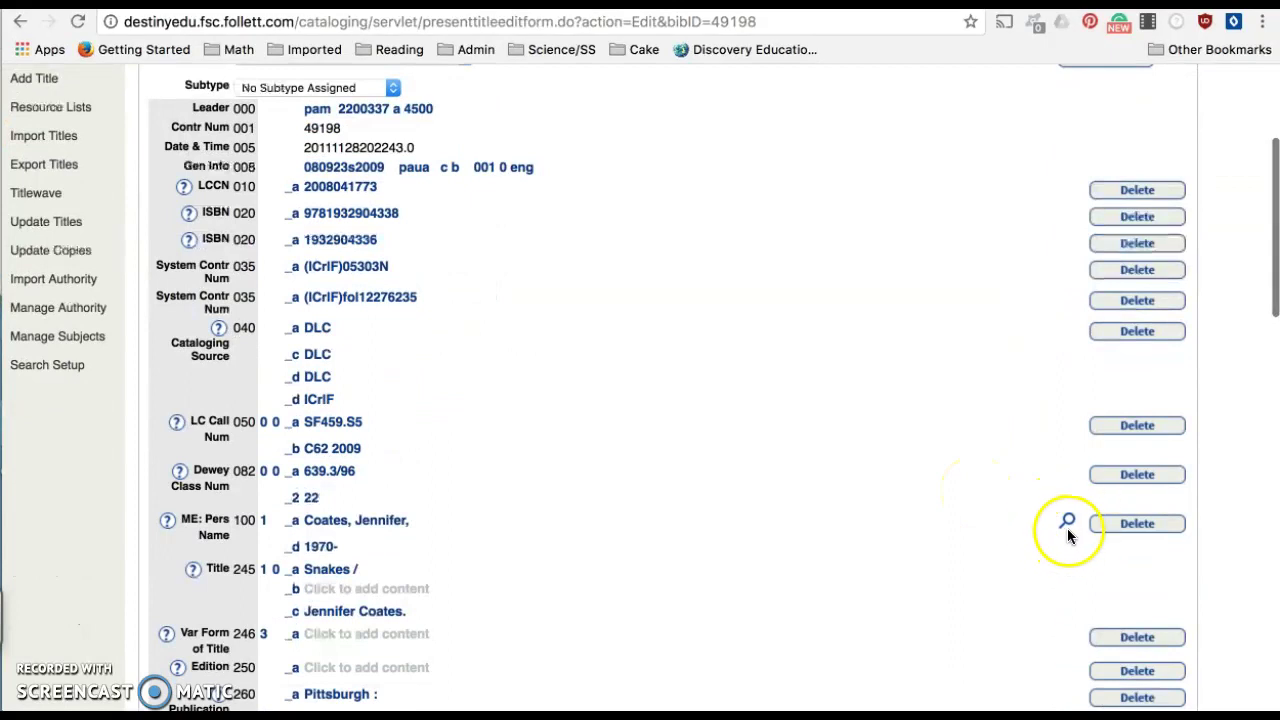
click(1069, 524)
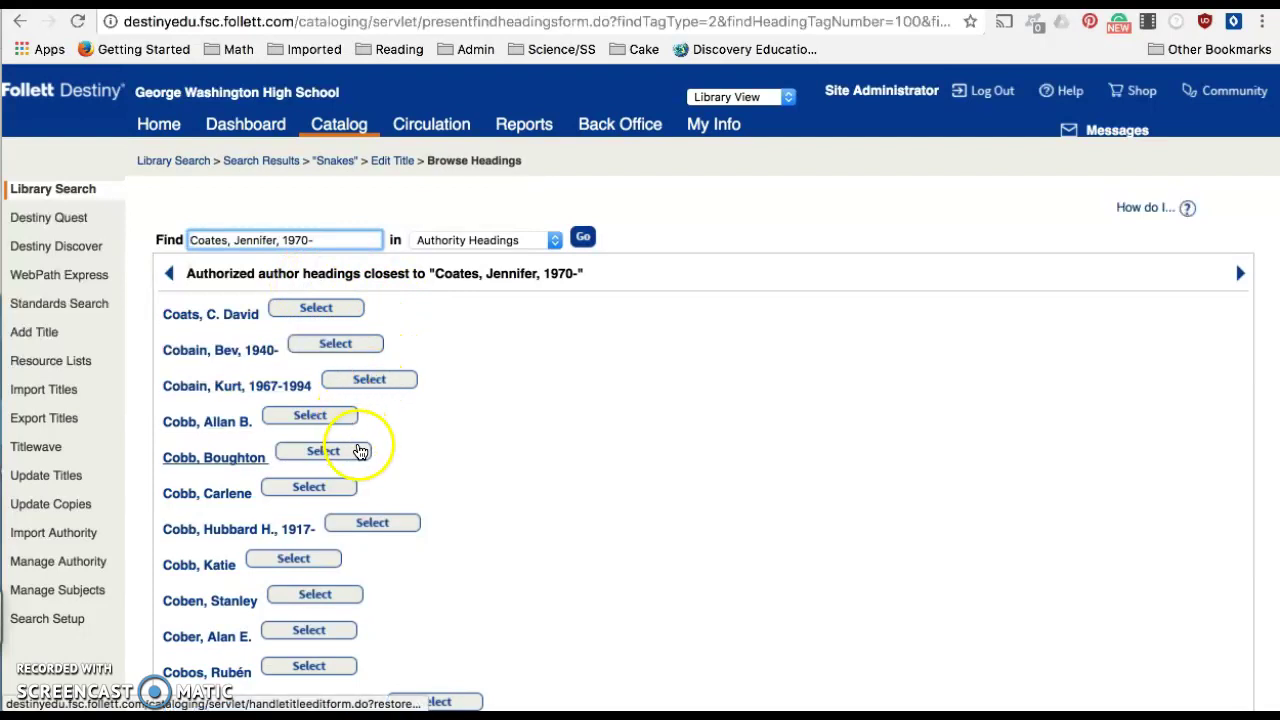
scroll(372, 538, down, 3)
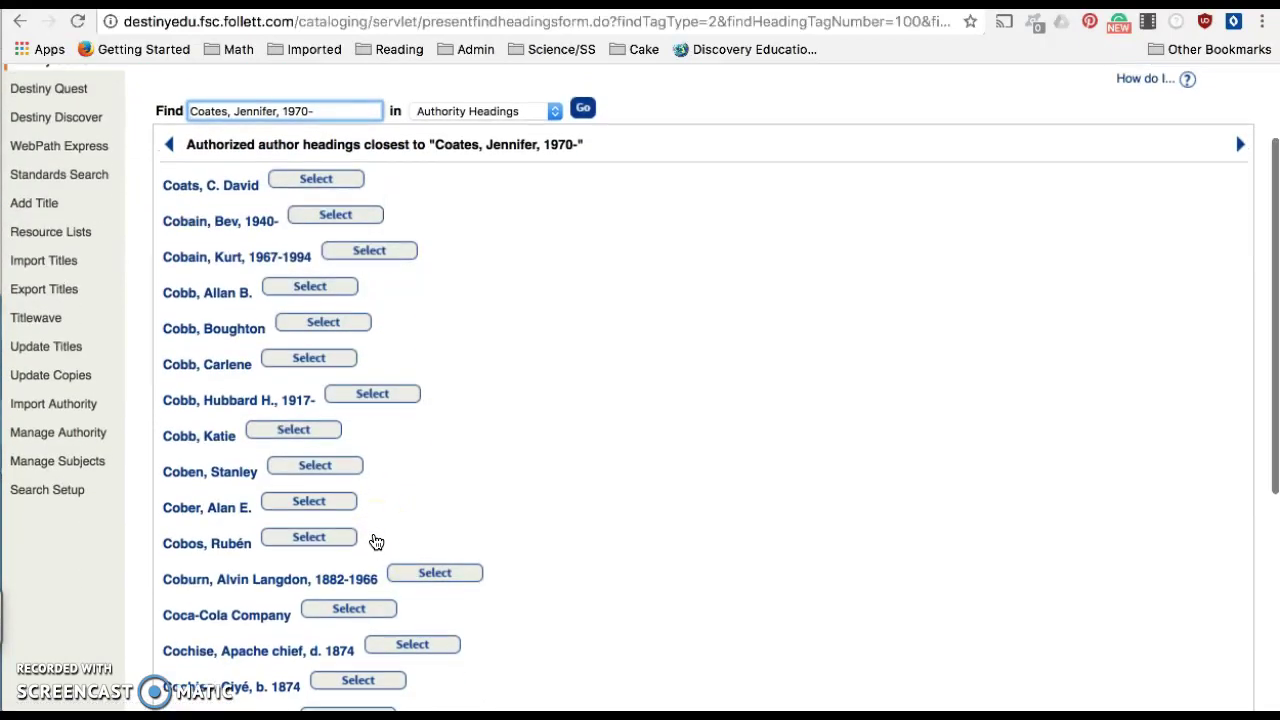
scroll(376, 540, up, 3)
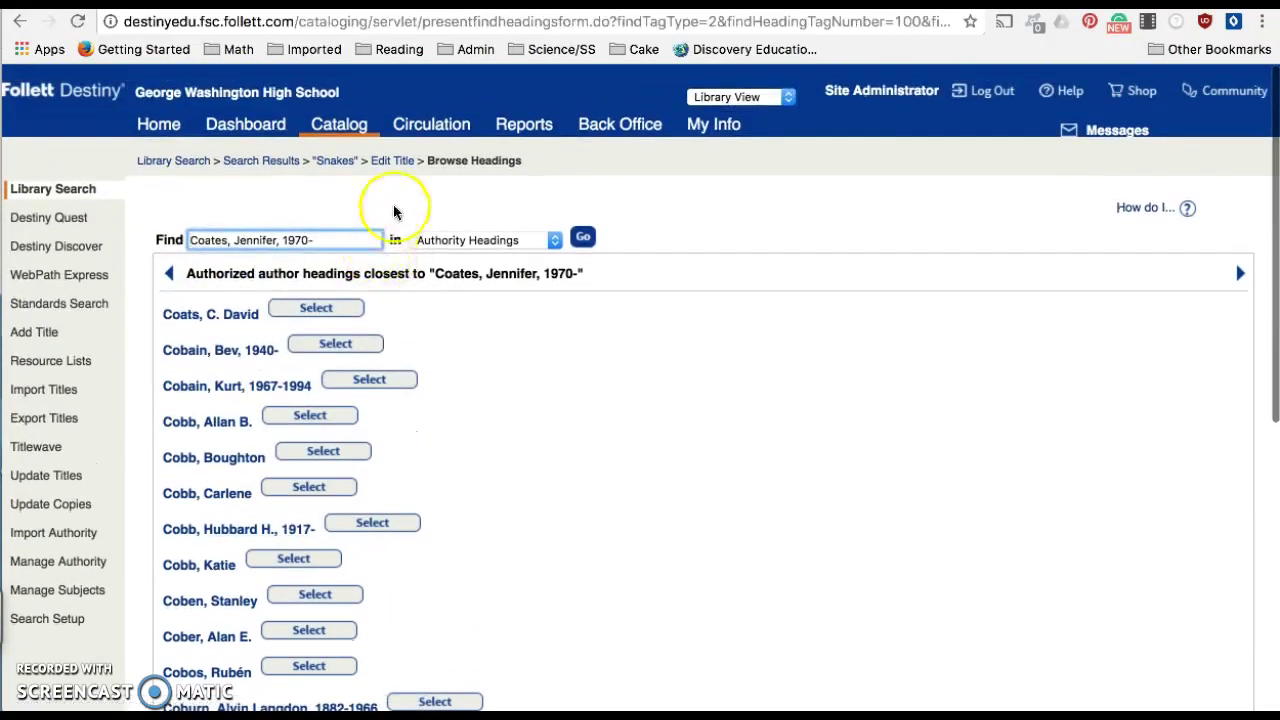
click(169, 279)
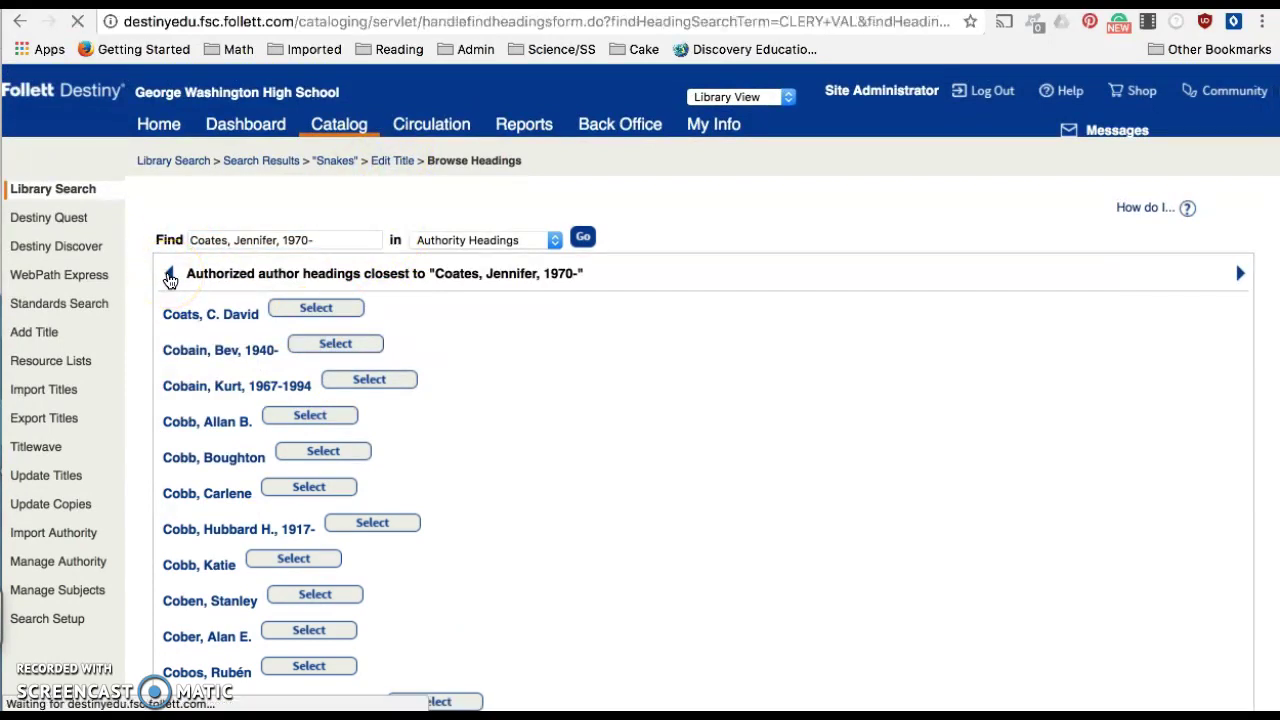
click(389, 162)
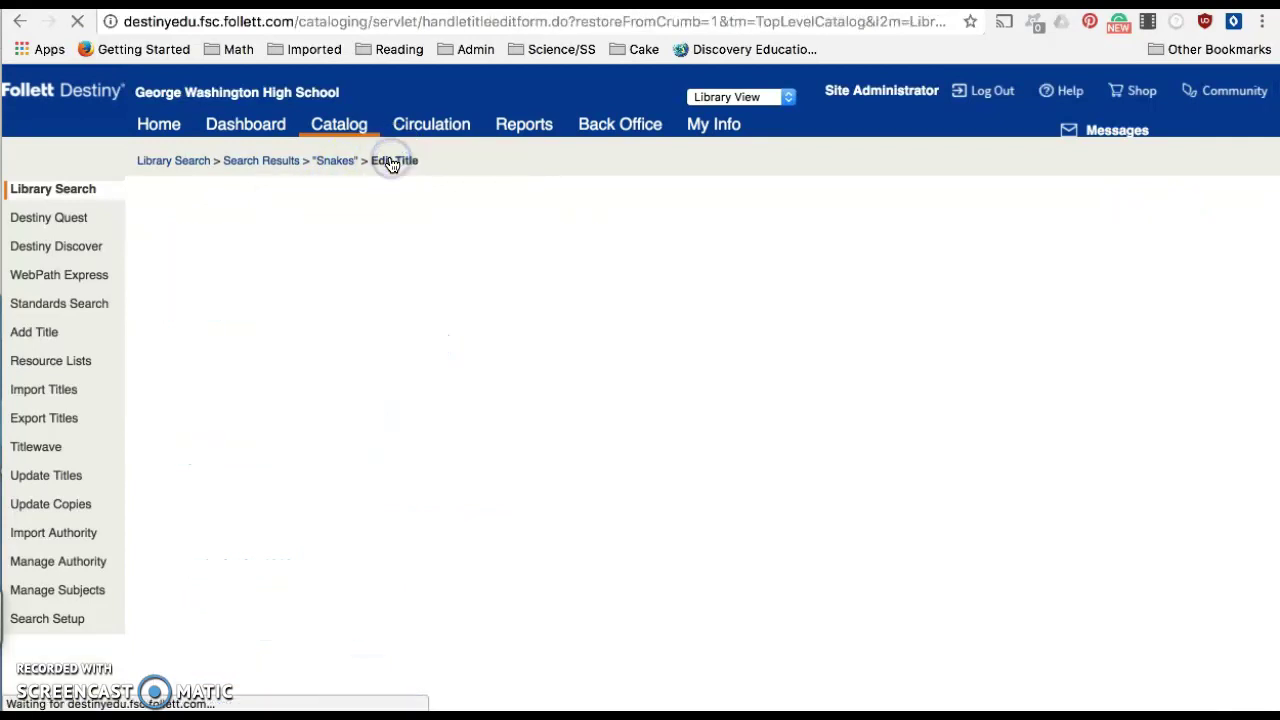
Browse the authorized series headings for the 490 series statement "Our best friends" and return to the title editor without selecting one
scroll(1020, 494, down, 5)
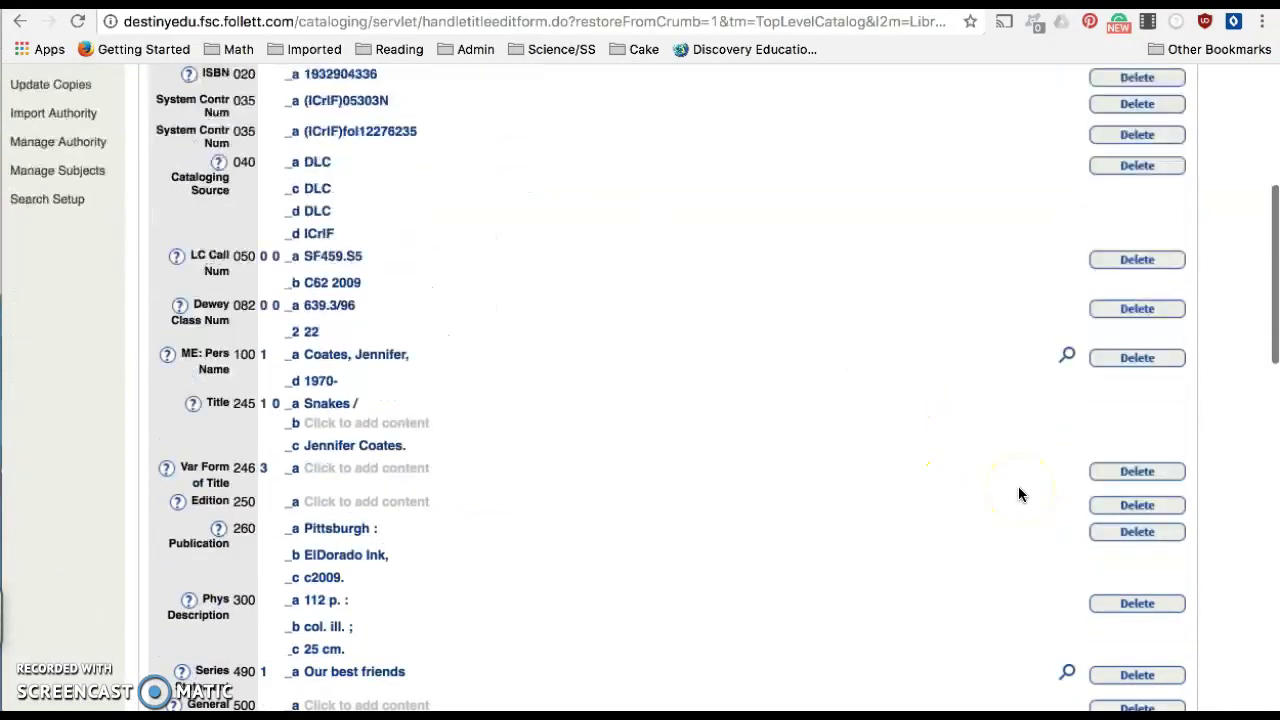
scroll(1018, 486, down, 3)
click(1066, 406)
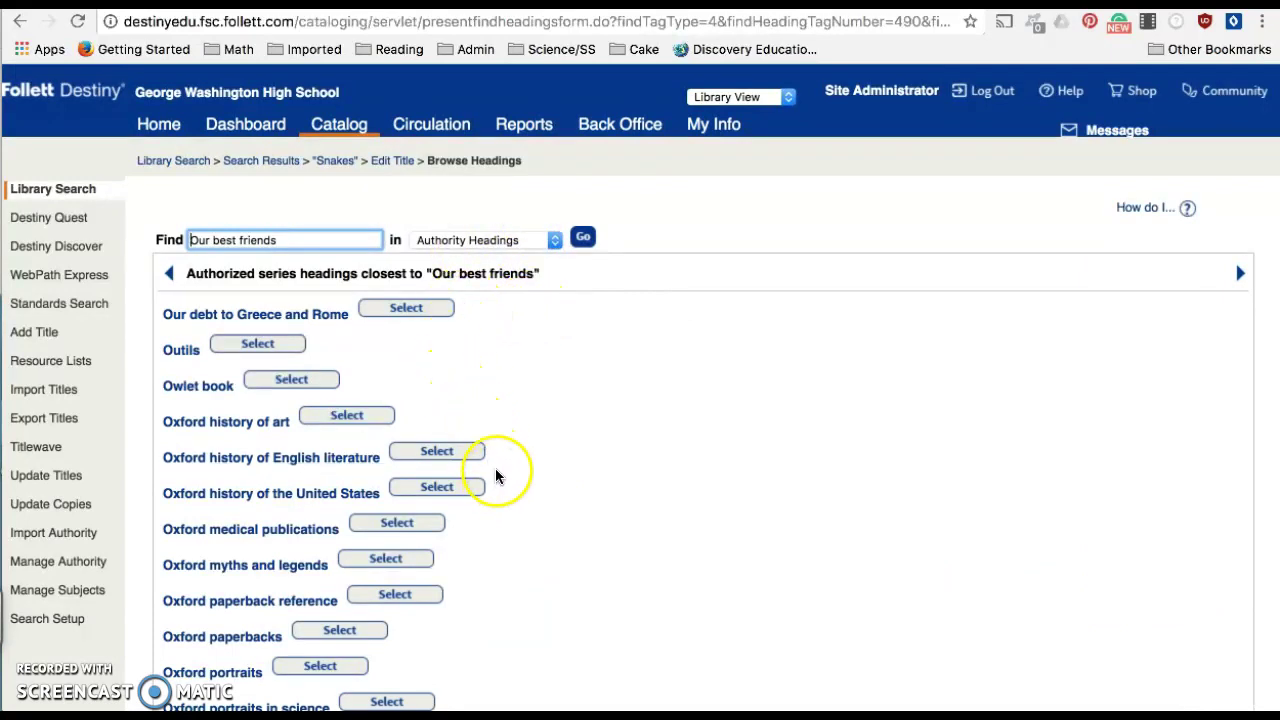
scroll(497, 477, down, 3)
scroll(497, 477, up, 2)
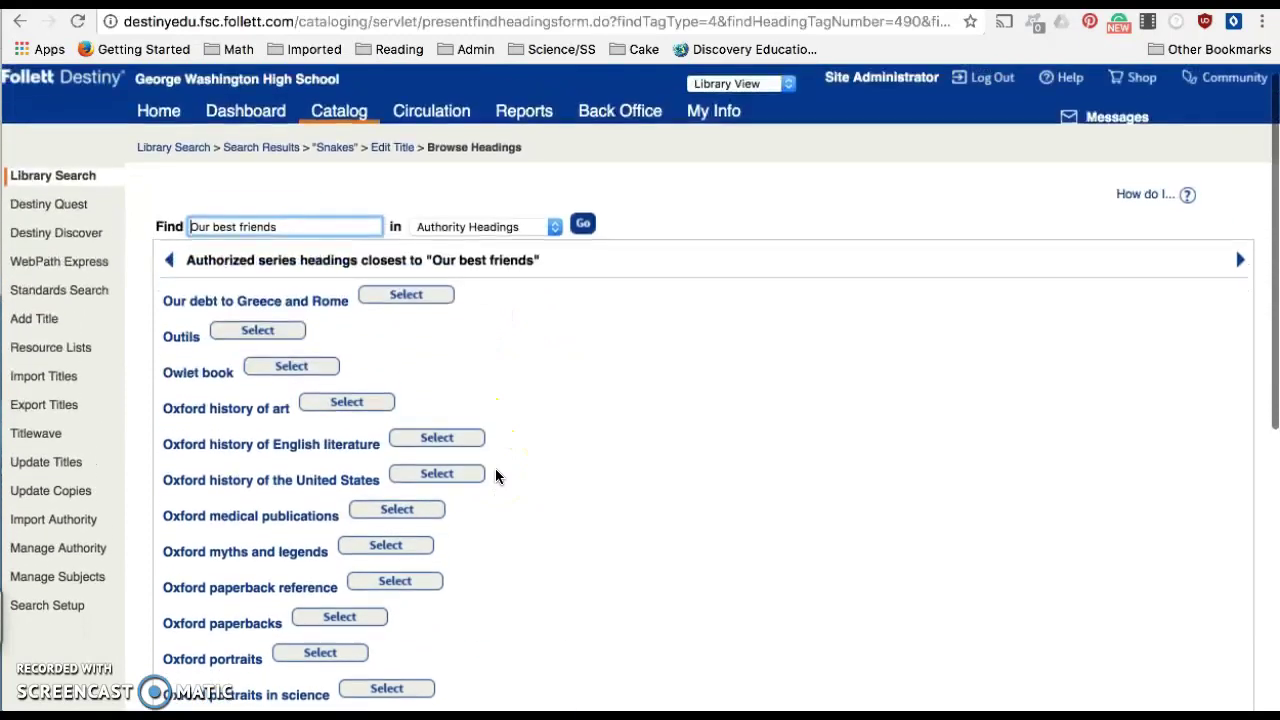
scroll(495, 475, up, 1)
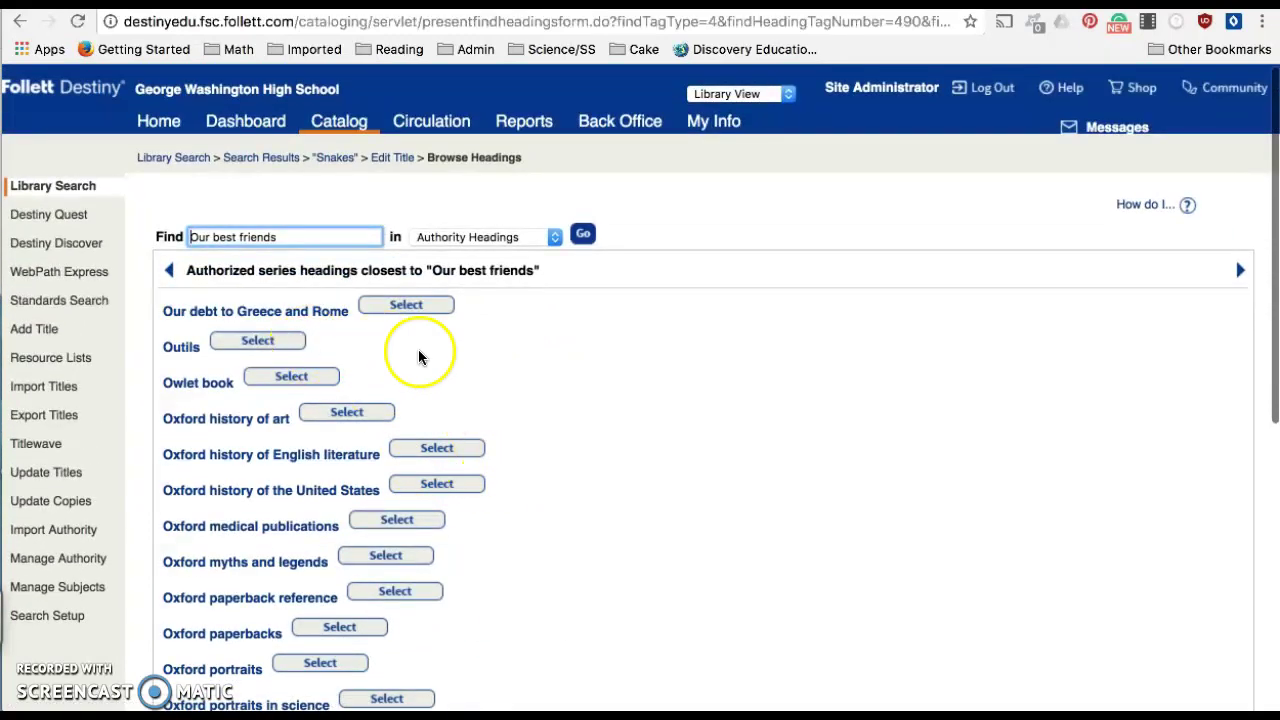
click(397, 162)
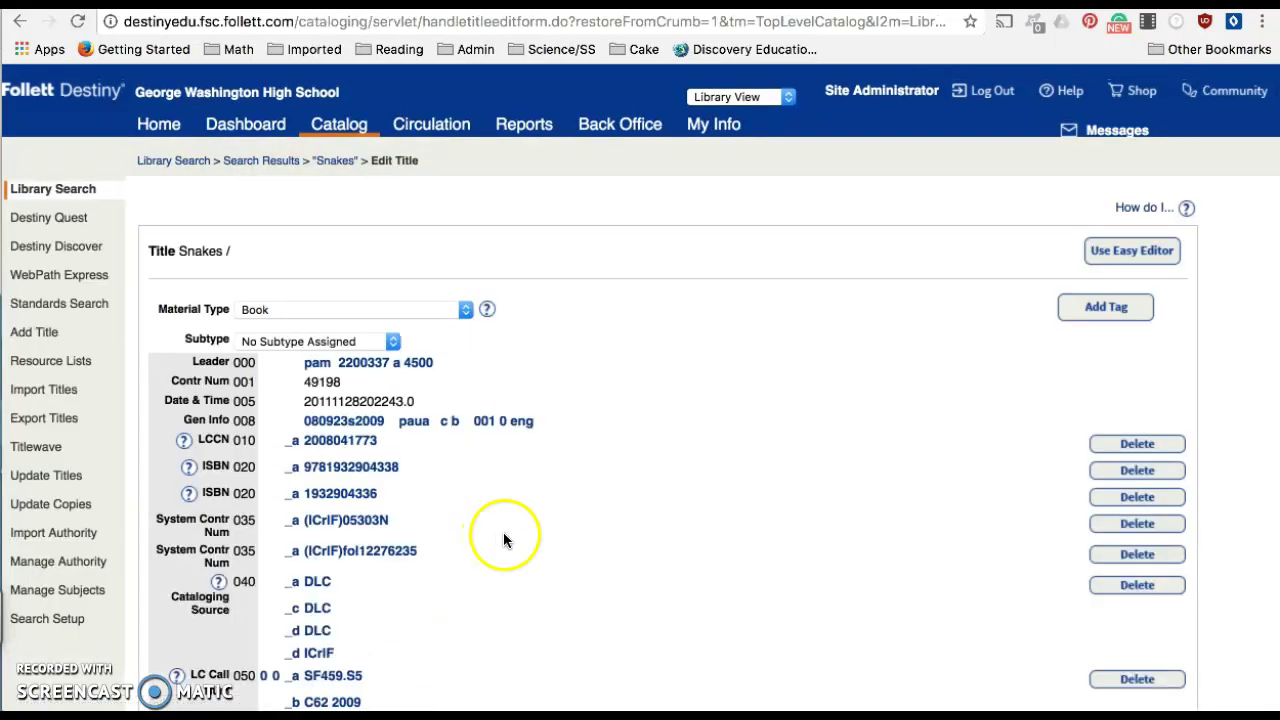
Examine which remaining MARC tags offer a heading lookup, from the 600, 650 and 651 subjects to the 700 and 830 entries
scroll(972, 602, down, 10)
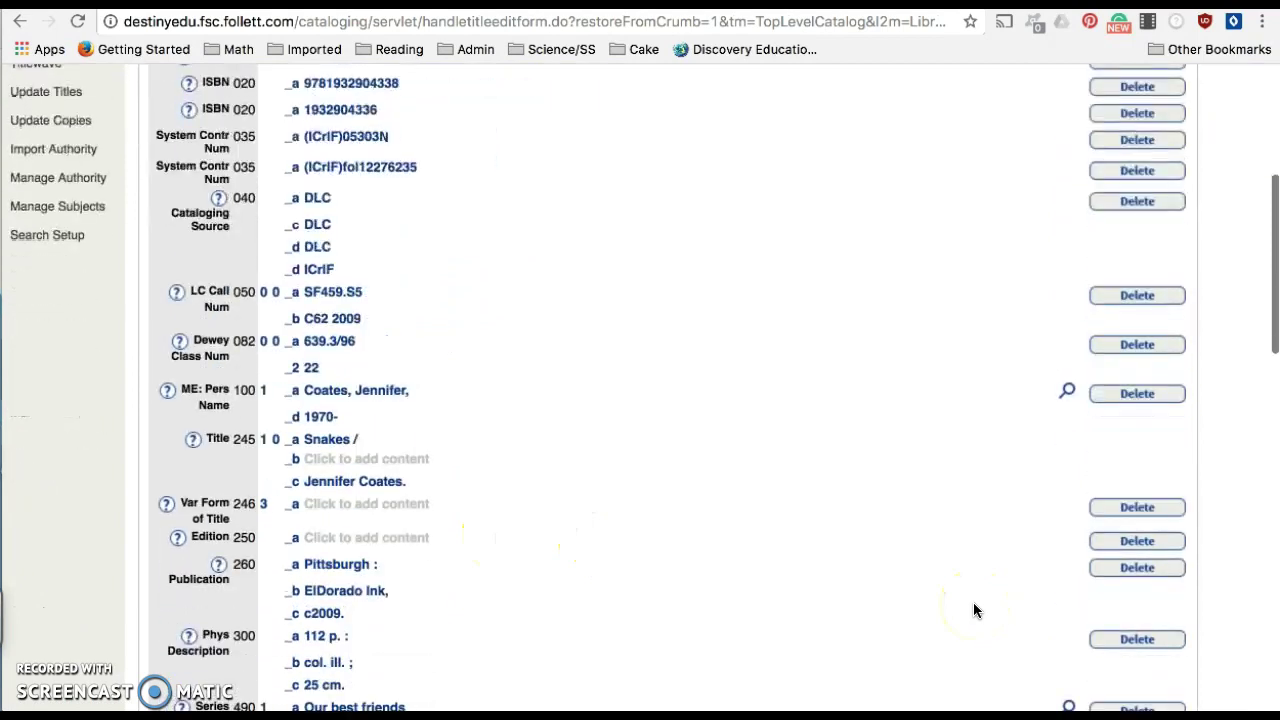
scroll(973, 603, down, 5)
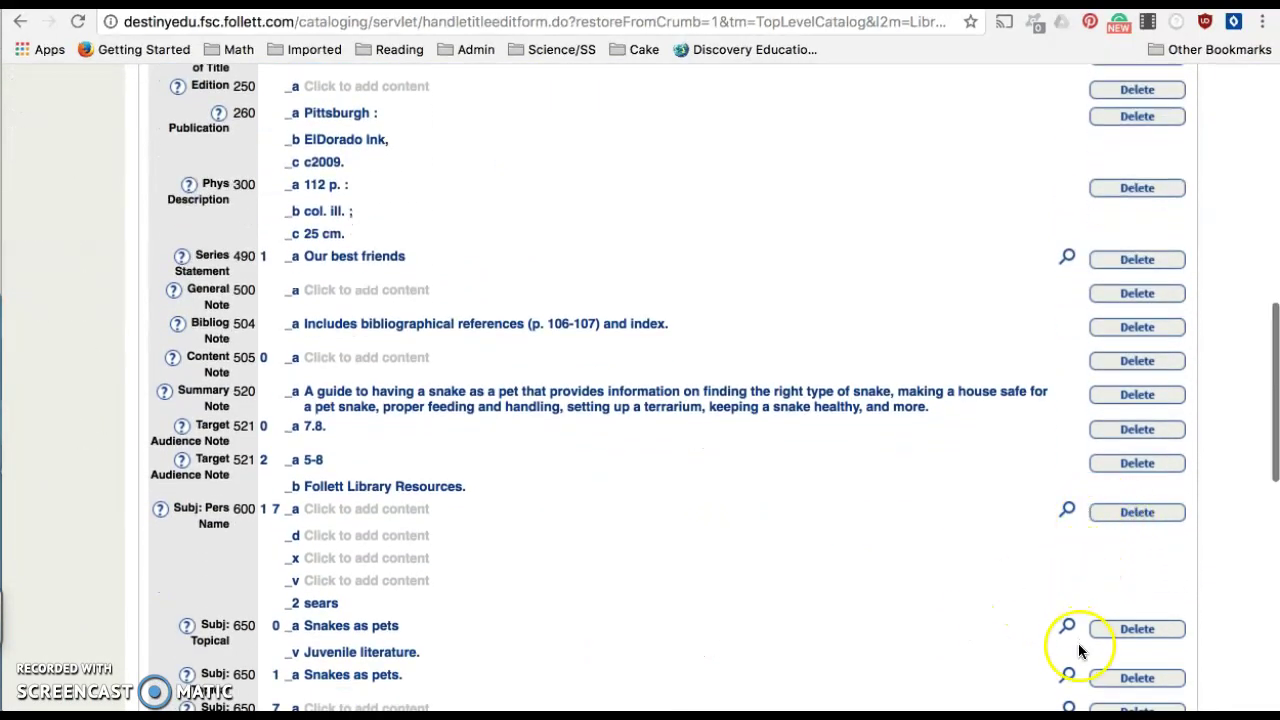
scroll(1048, 626, down, 2)
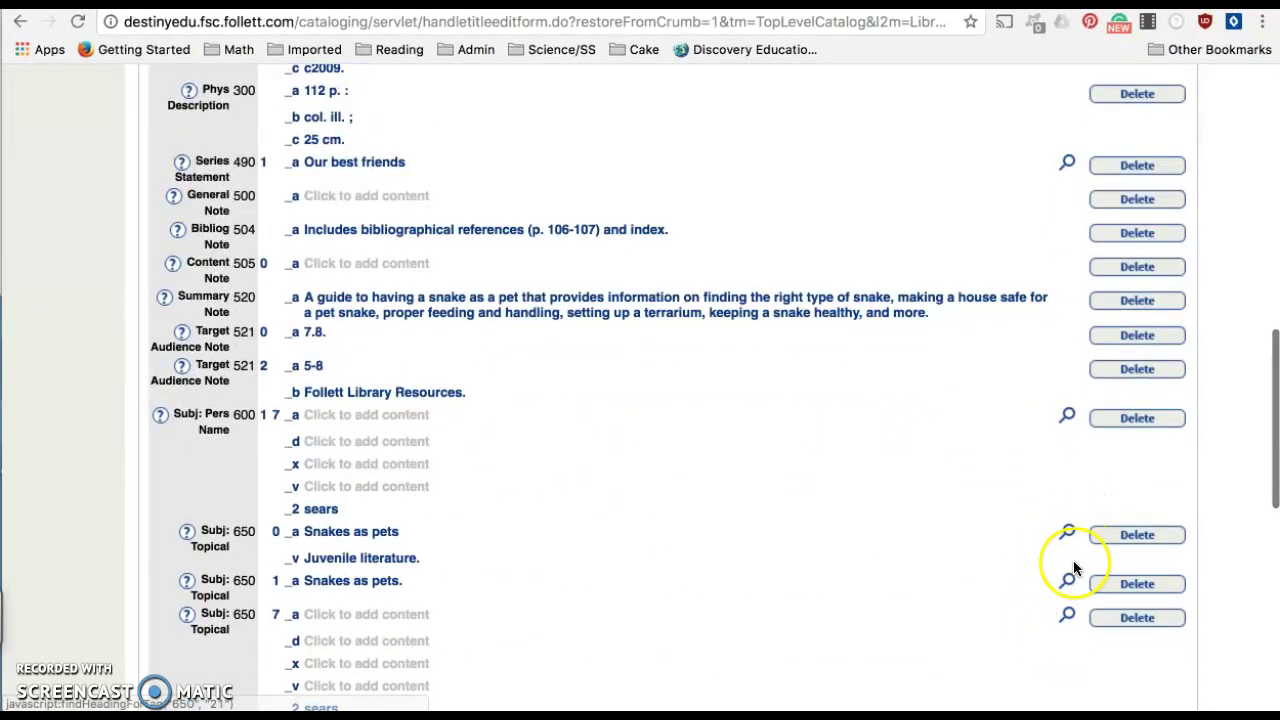
scroll(1066, 580, down, 6)
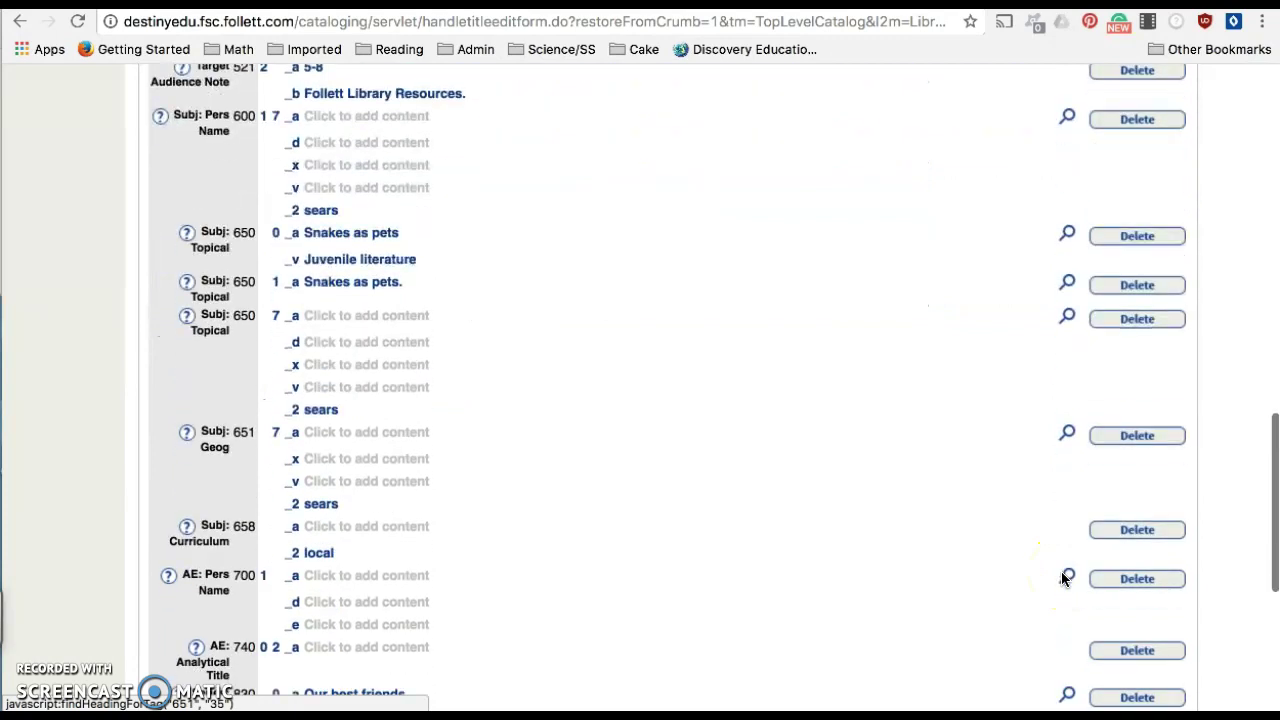
scroll(1068, 615, down, 2)
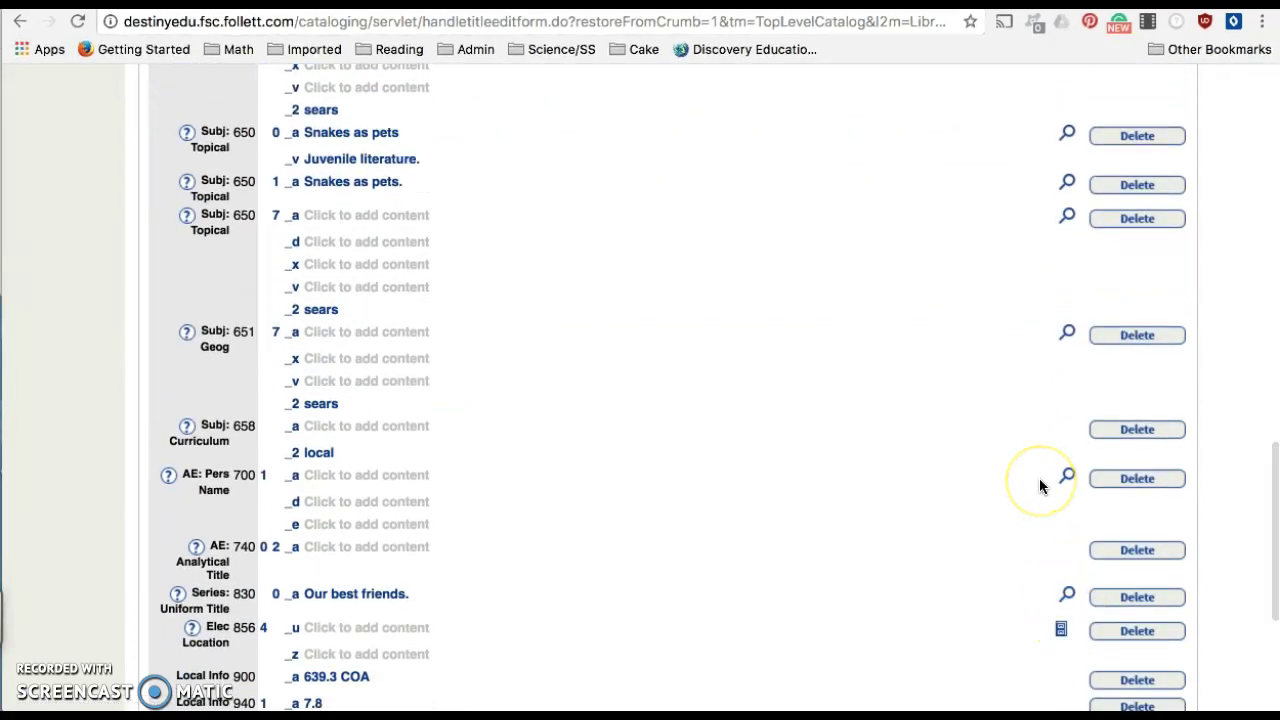
scroll(1040, 487, down, 1)
scroll(1040, 487, up, 1)
scroll(1040, 486, up, 10)
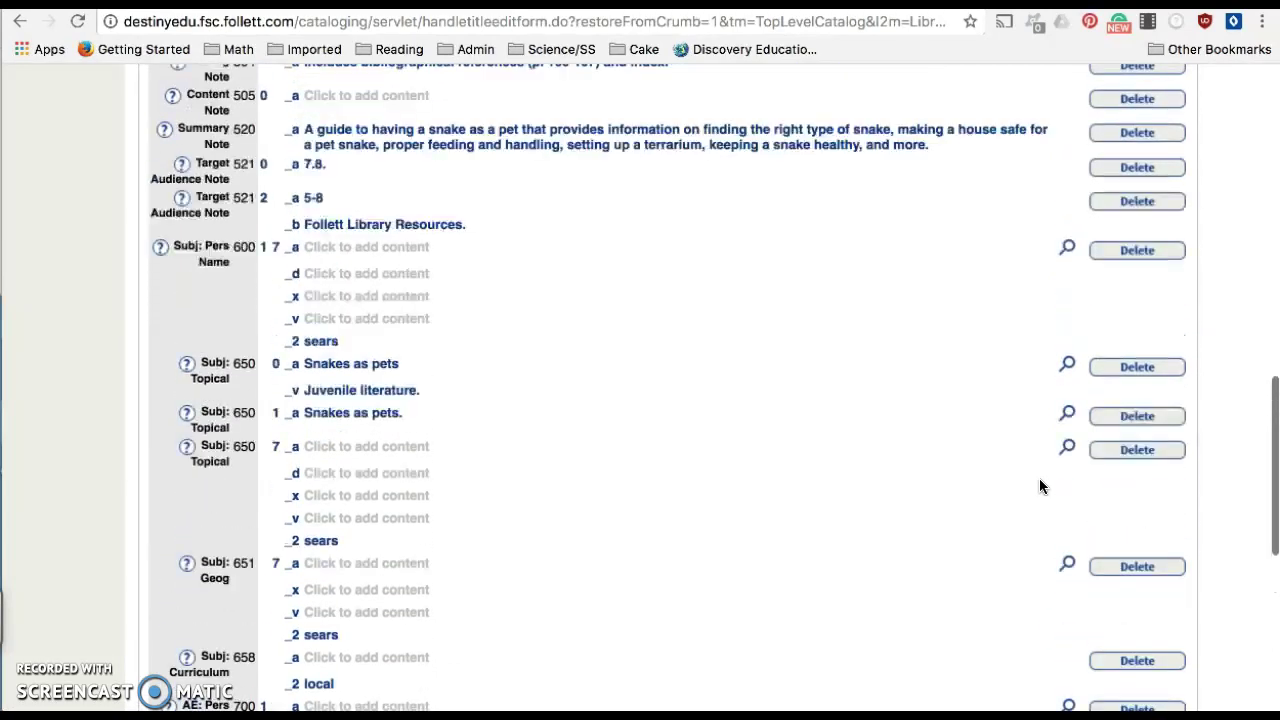
scroll(1040, 486, up, 12)
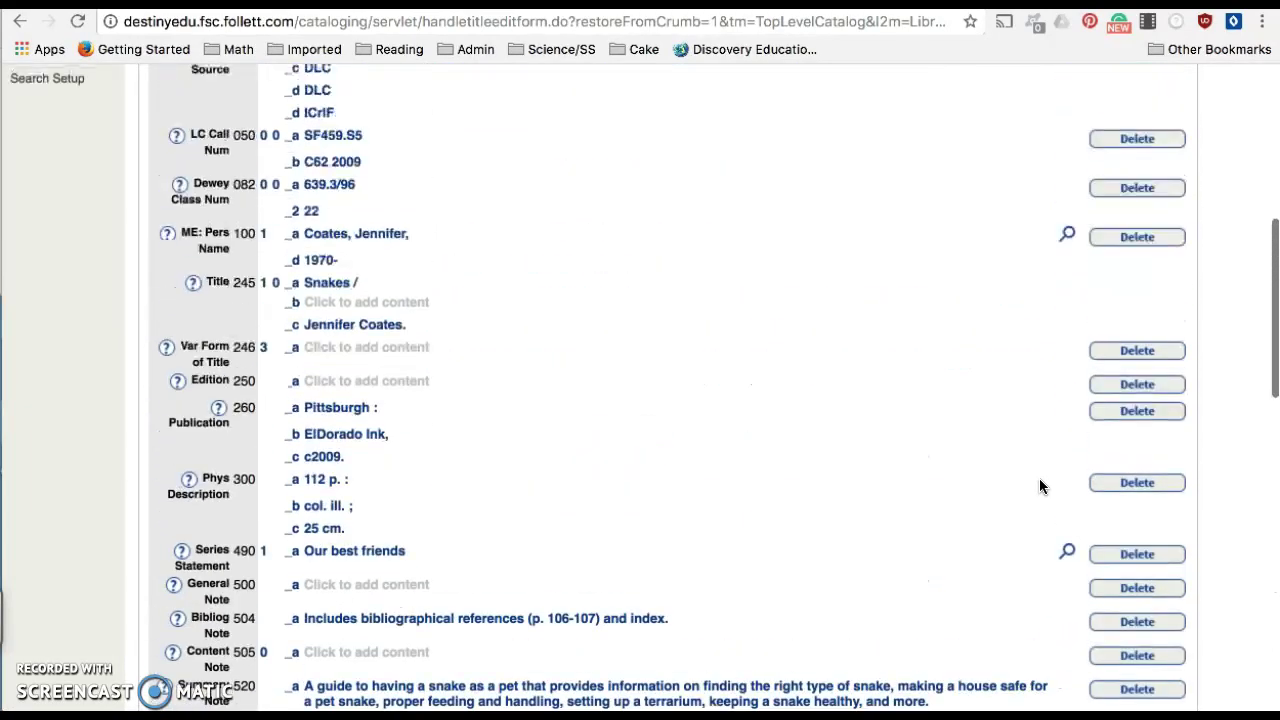
scroll(1040, 486, up, 2)
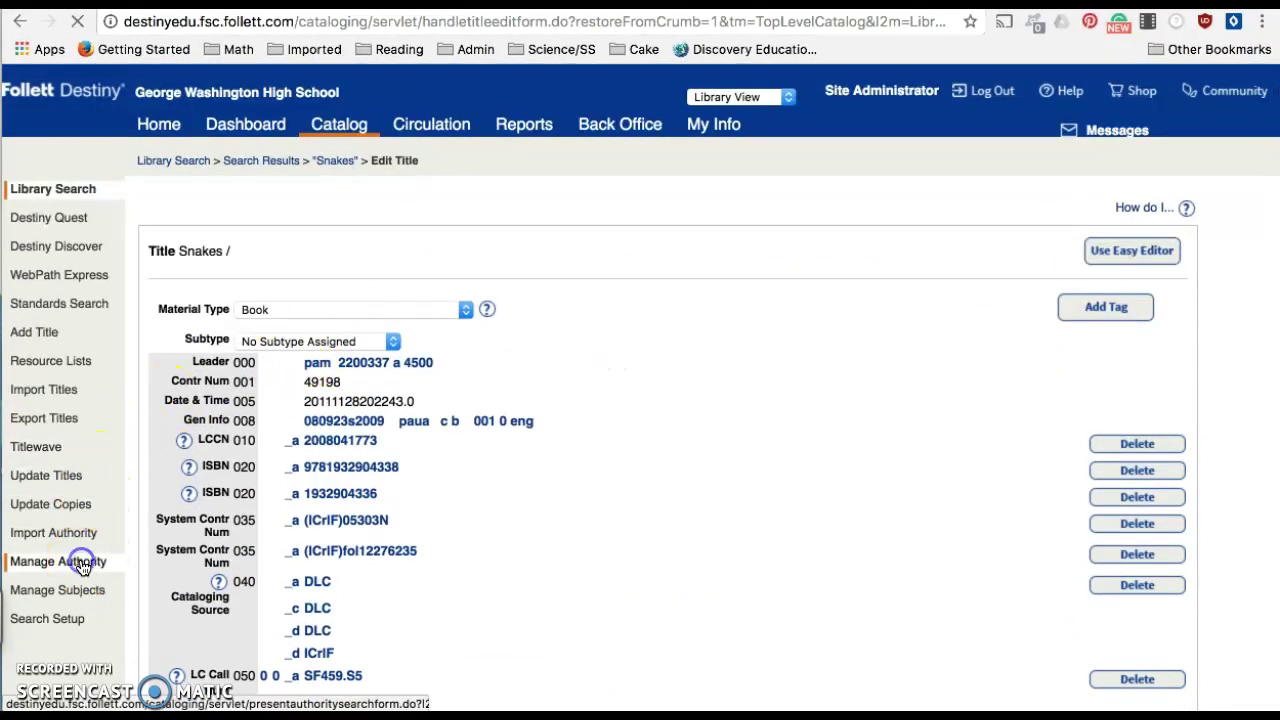
In Manage Authority, set the new heading type to Geographic Name and search the authority headings for "africa"
click(84, 566)
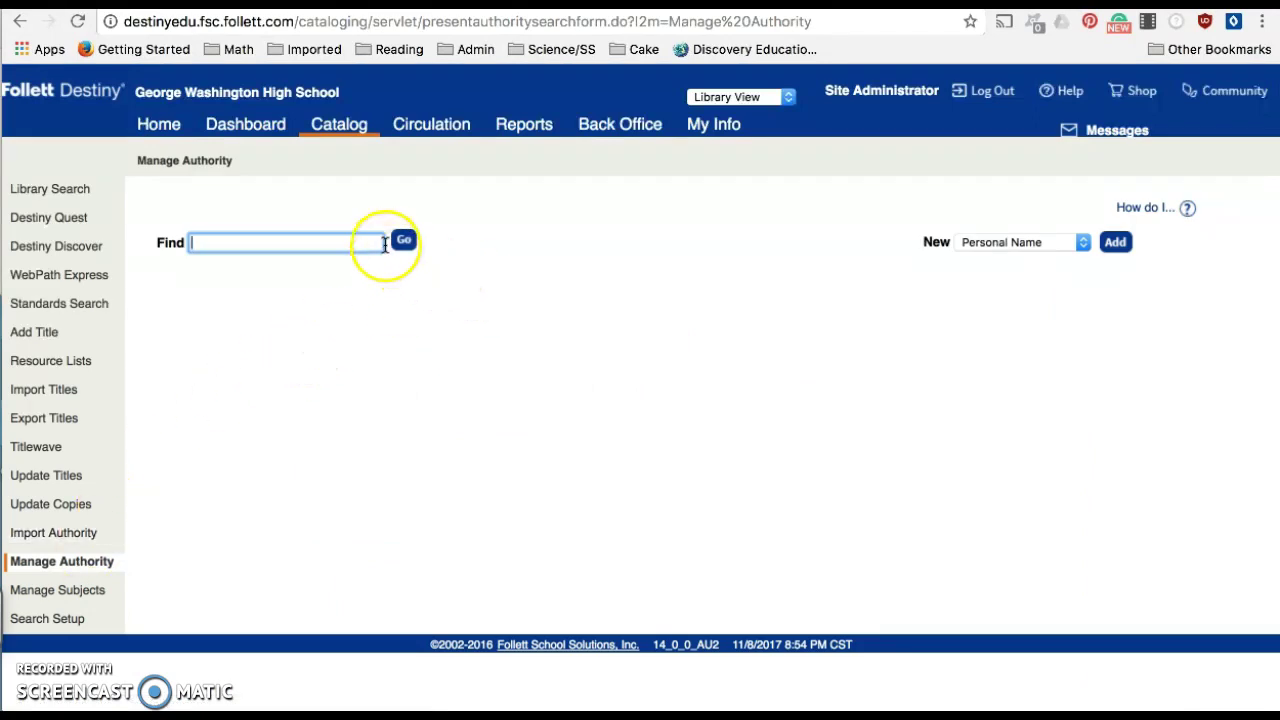
text(africa)
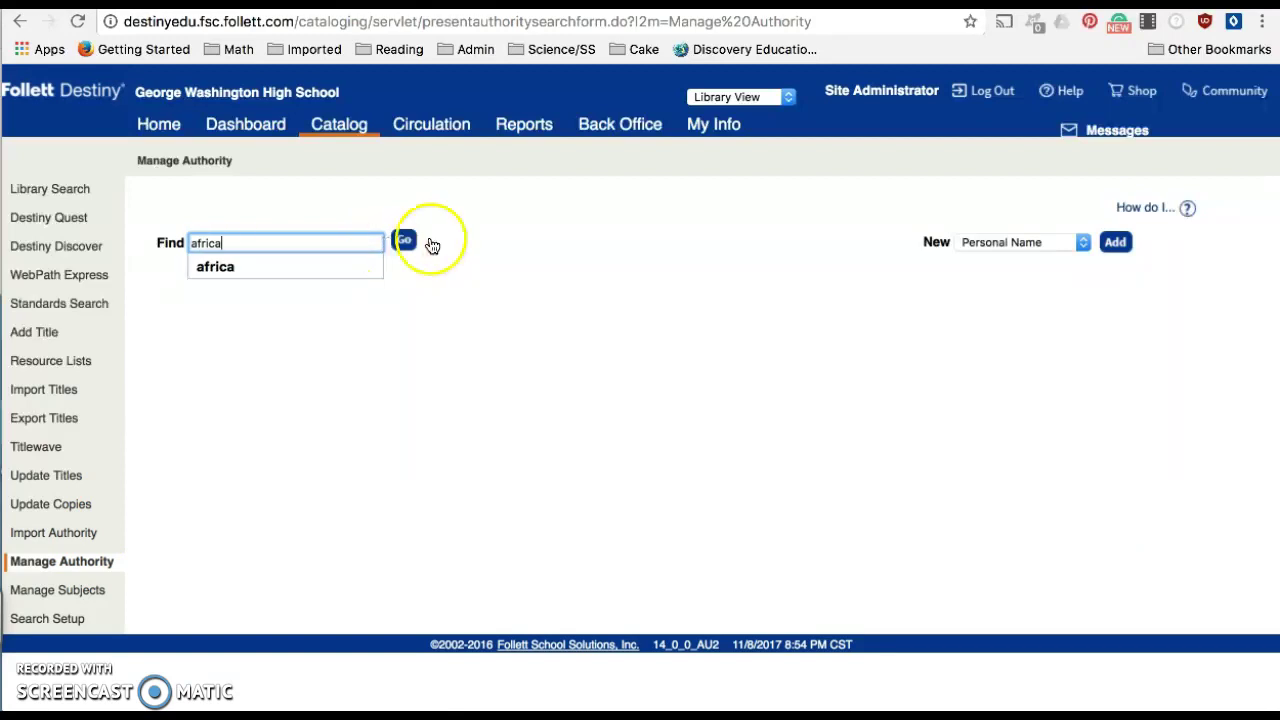
click(680, 228)
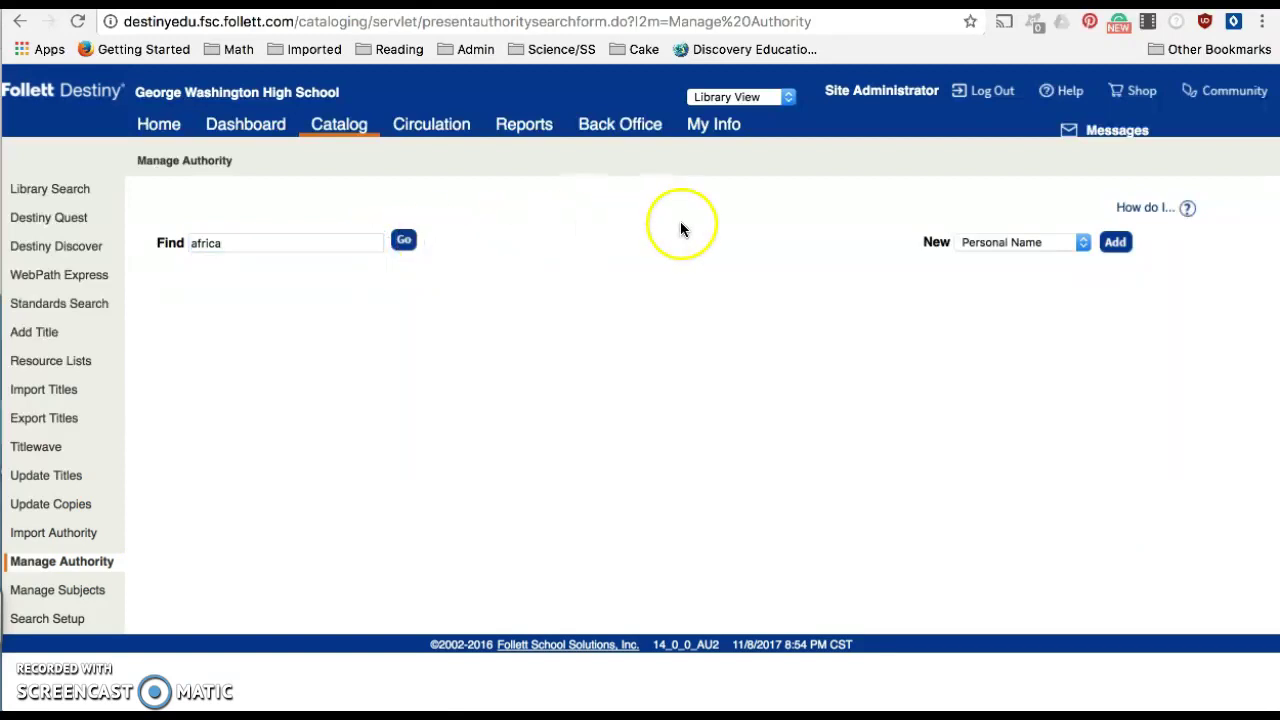
click(1049, 243)
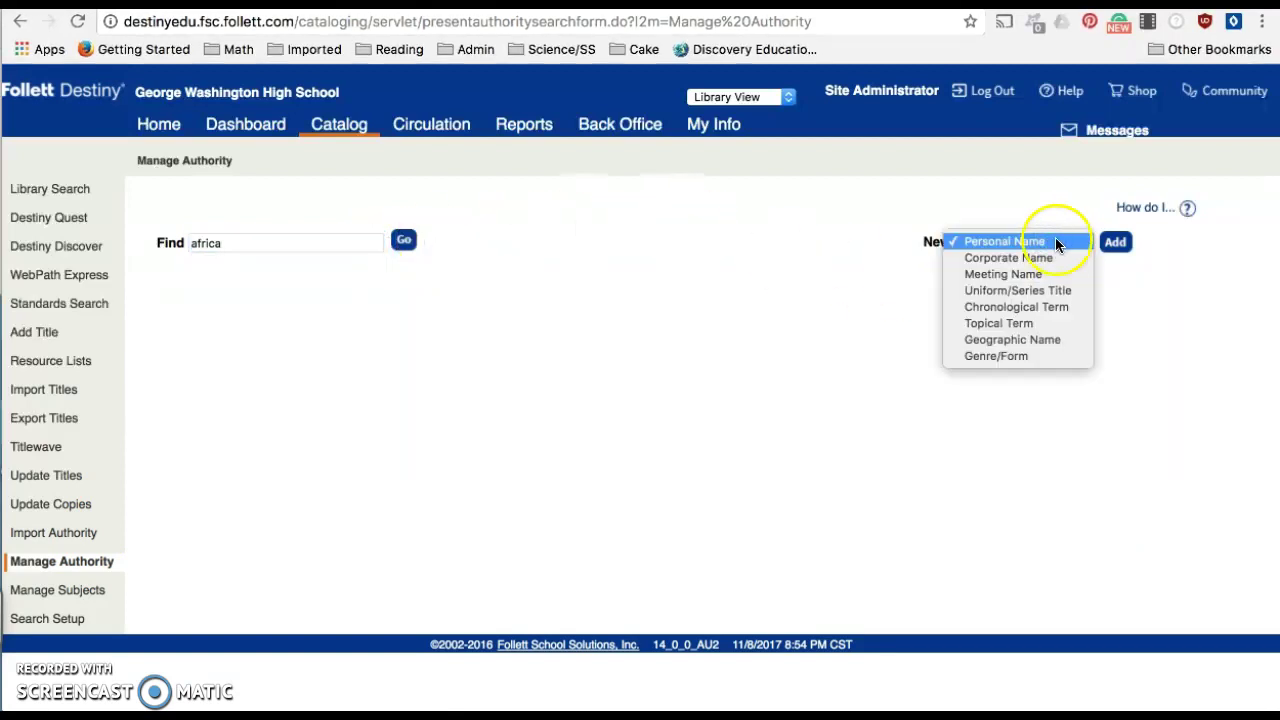
click(1051, 341)
click(404, 242)
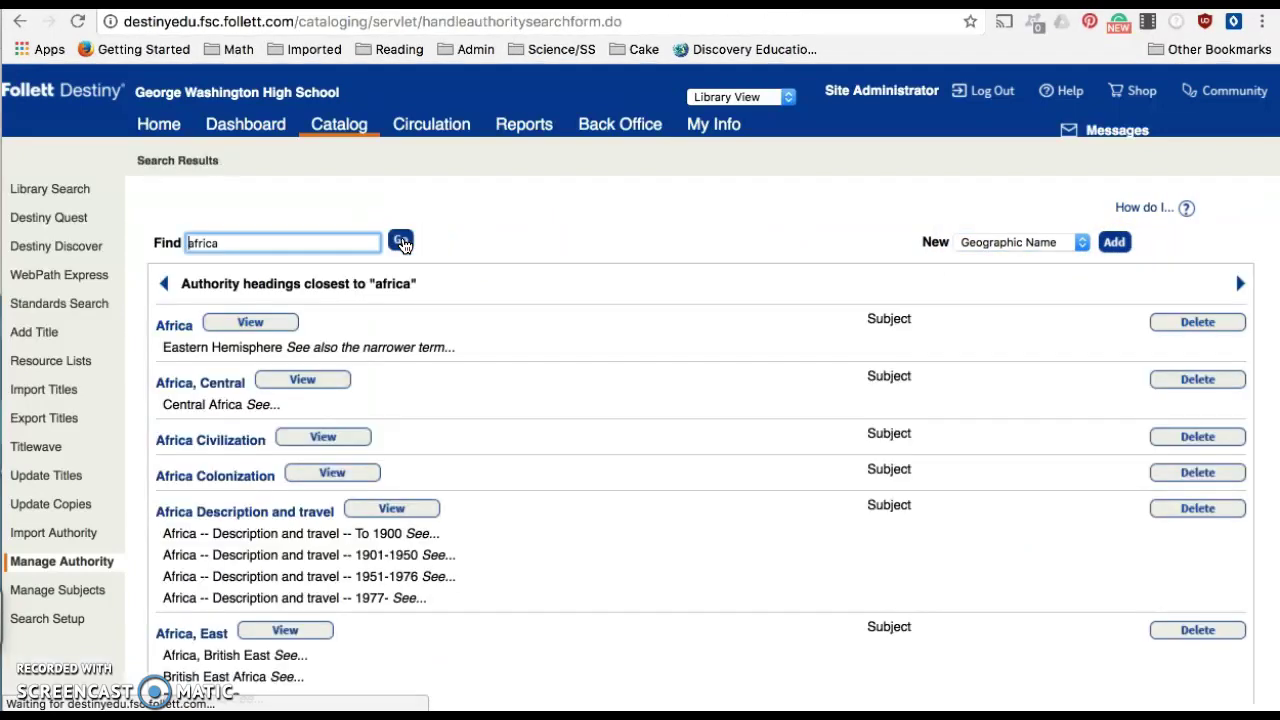
View the authority record for the main "Africa" heading and examine its main heading data and See / See Also tracings
scroll(405, 491, down, 2)
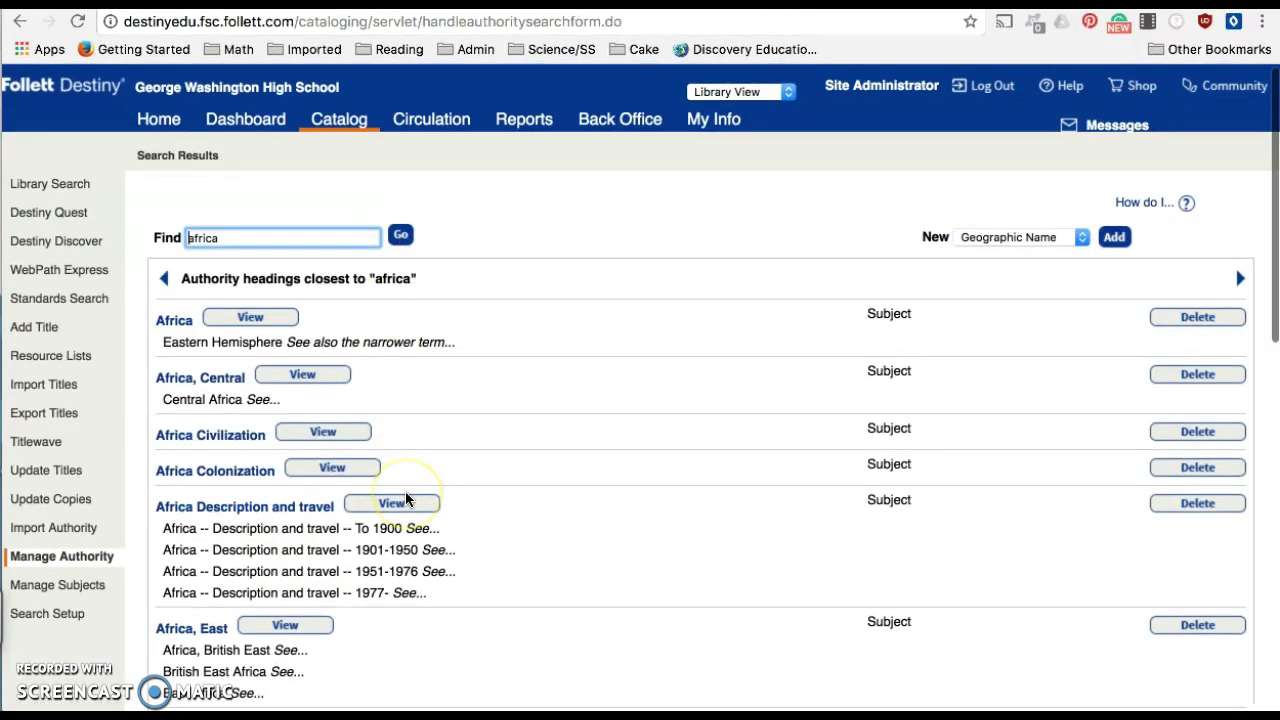
scroll(405, 497, down, 2)
scroll(405, 491, down, 4)
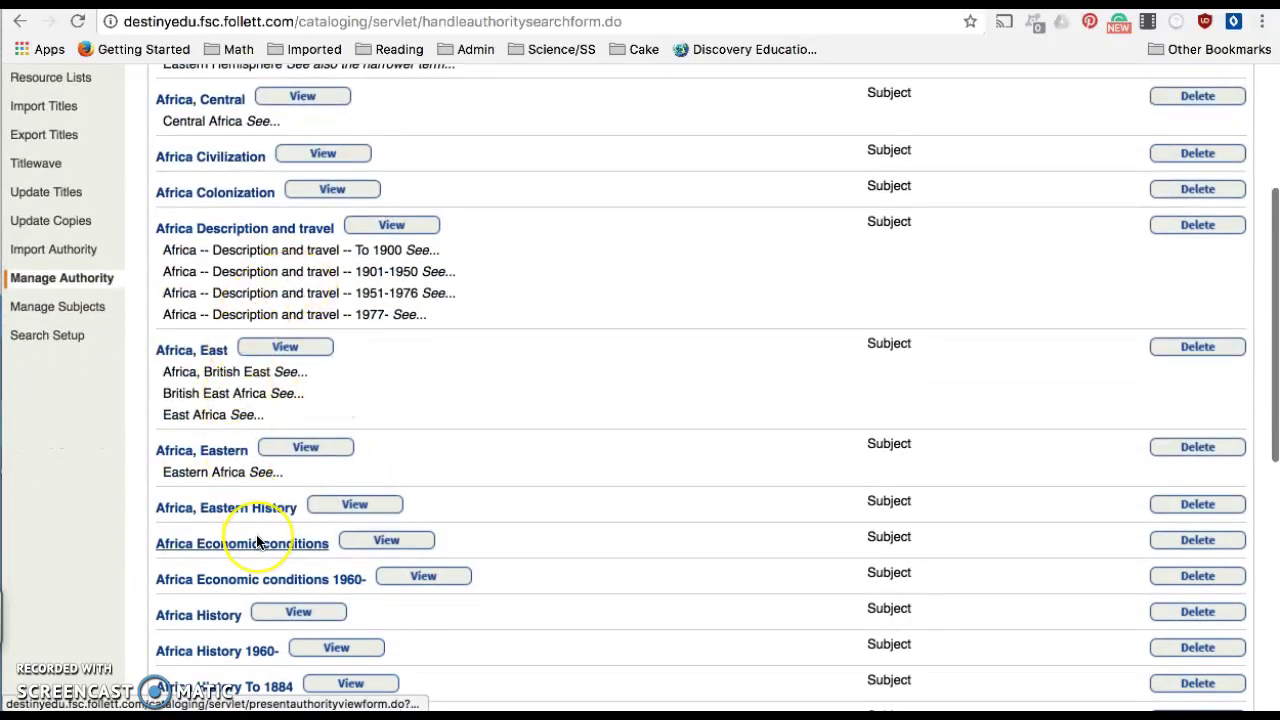
scroll(257, 540, down, 3)
scroll(257, 540, down, 1)
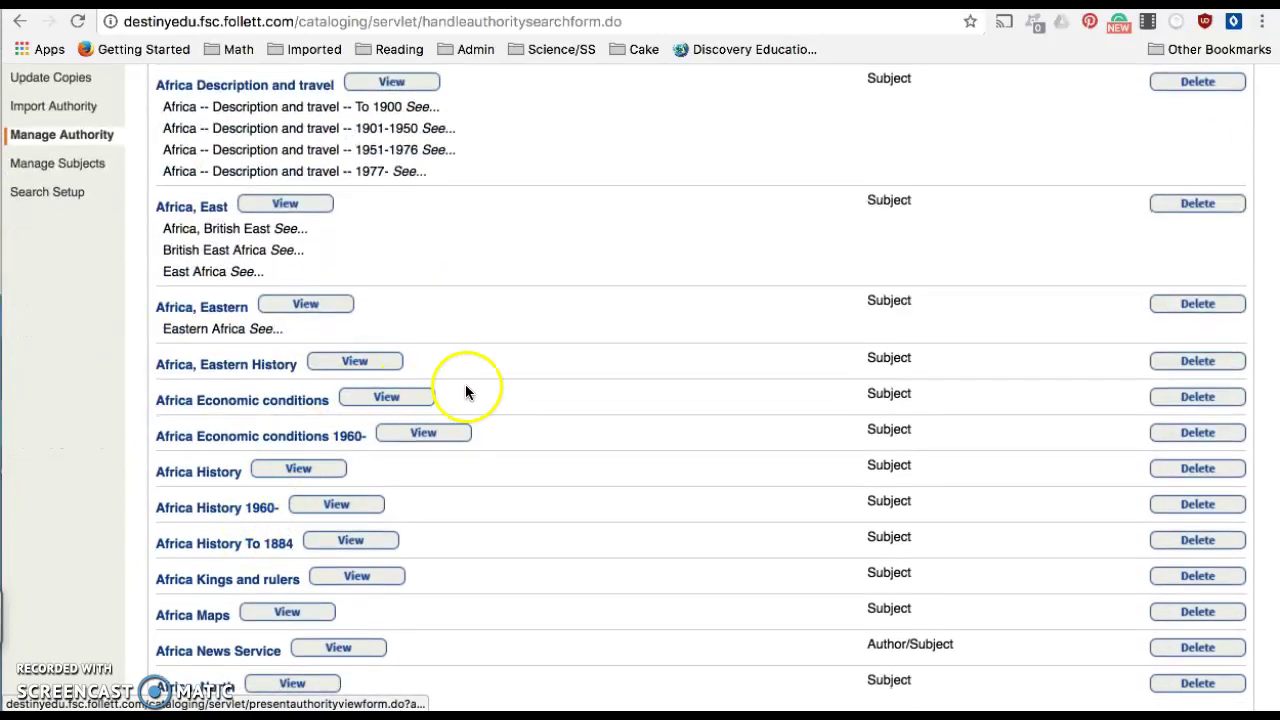
scroll(482, 401, up, 6)
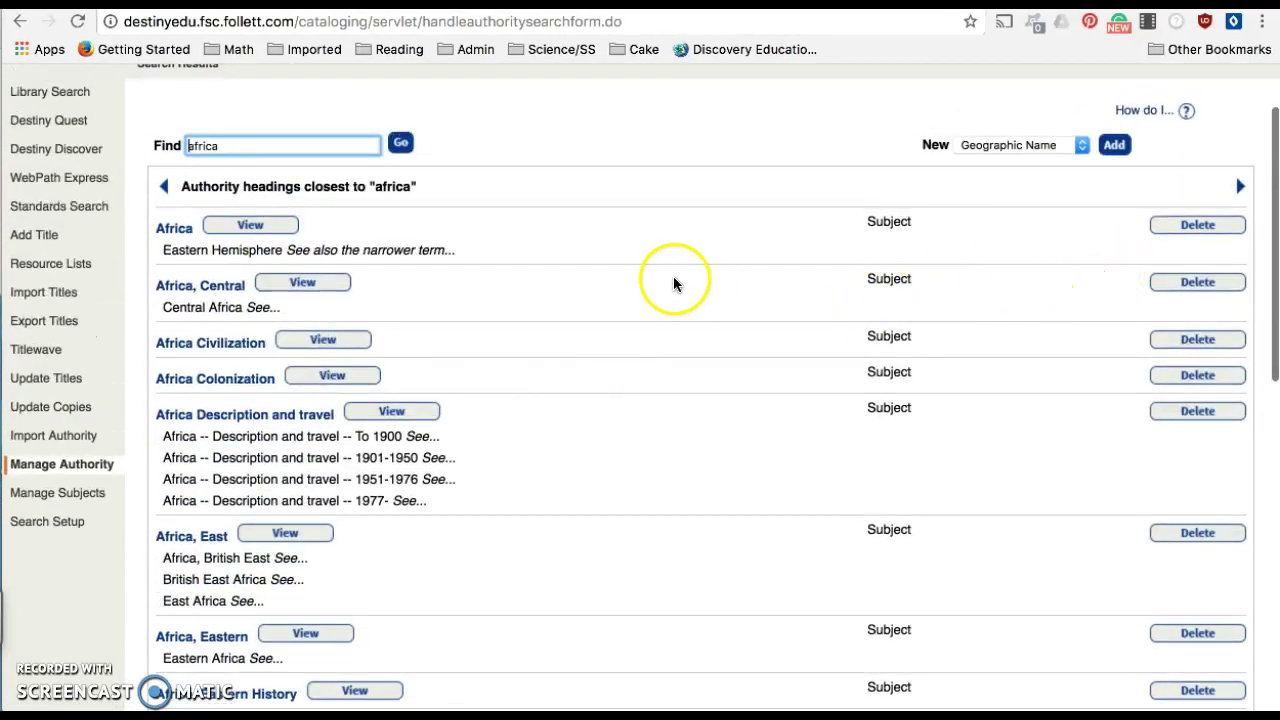
click(263, 227)
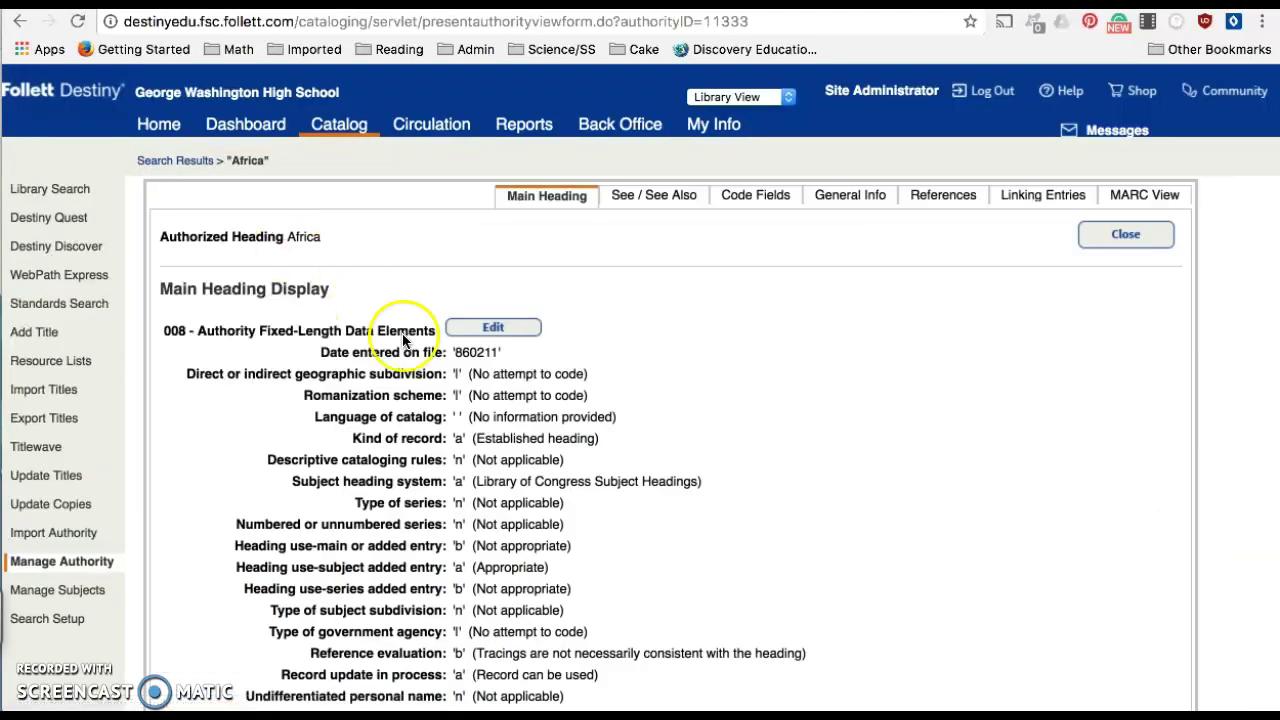
scroll(527, 477, down, 3)
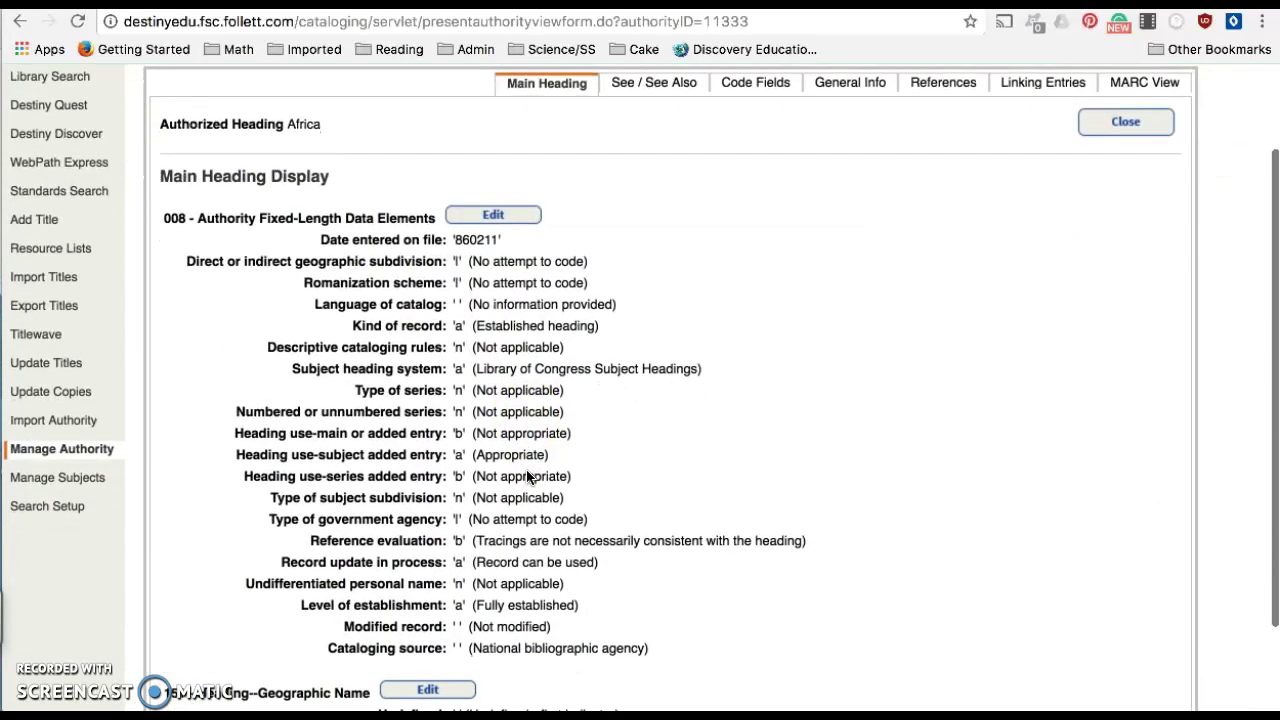
scroll(527, 477, up, 3)
click(669, 182)
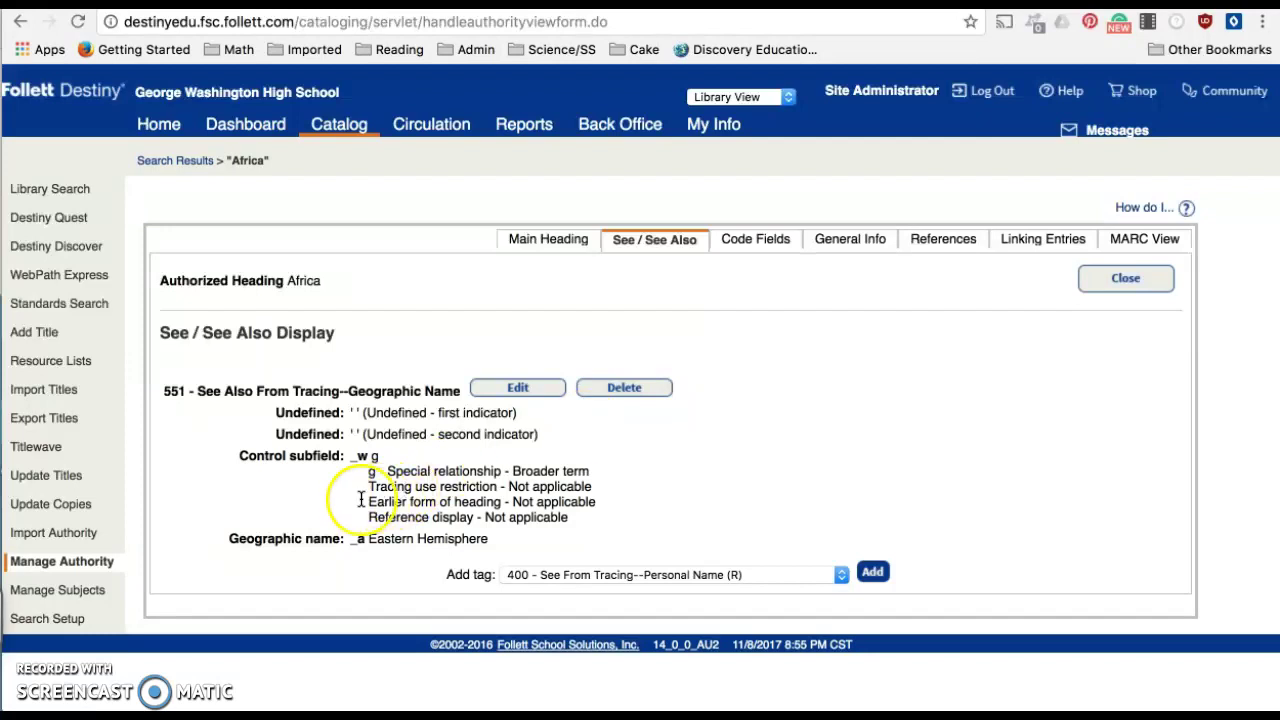
Review the subject heading sources that can be discarded in Manage Subjects and return to Library Search by way of Manage Authority
click(82, 590)
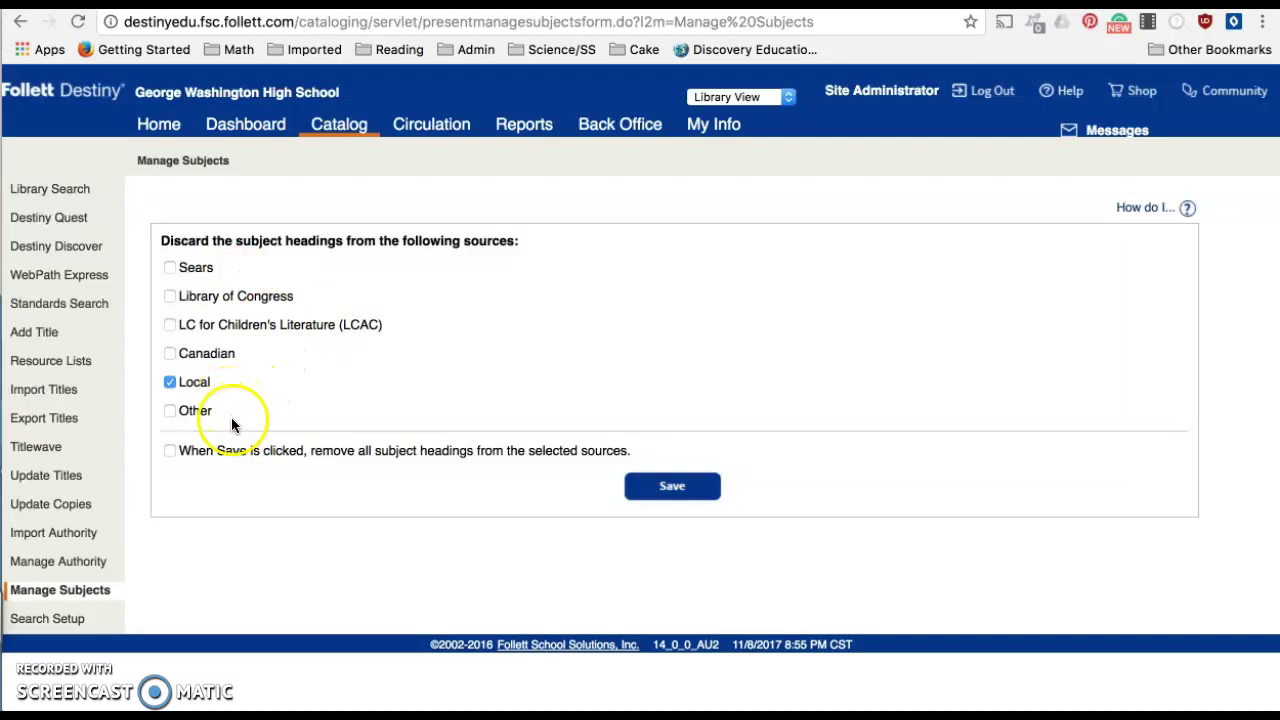
click(74, 562)
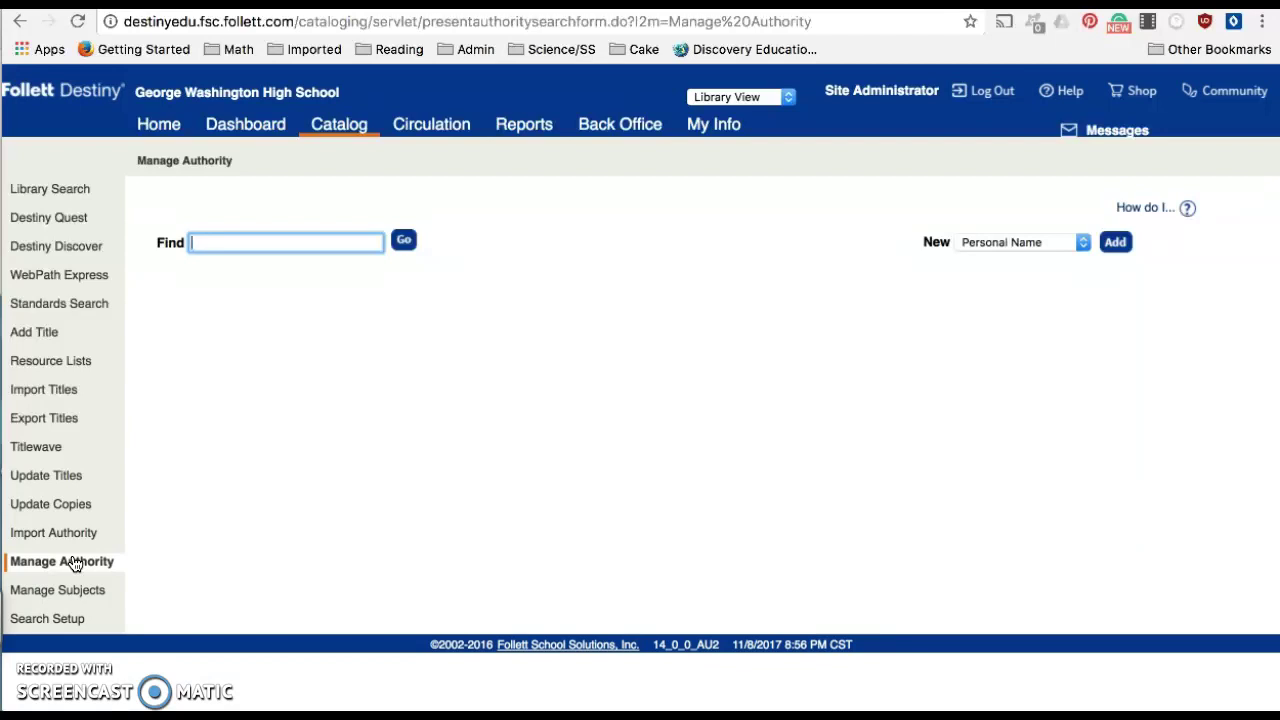
click(30, 189)
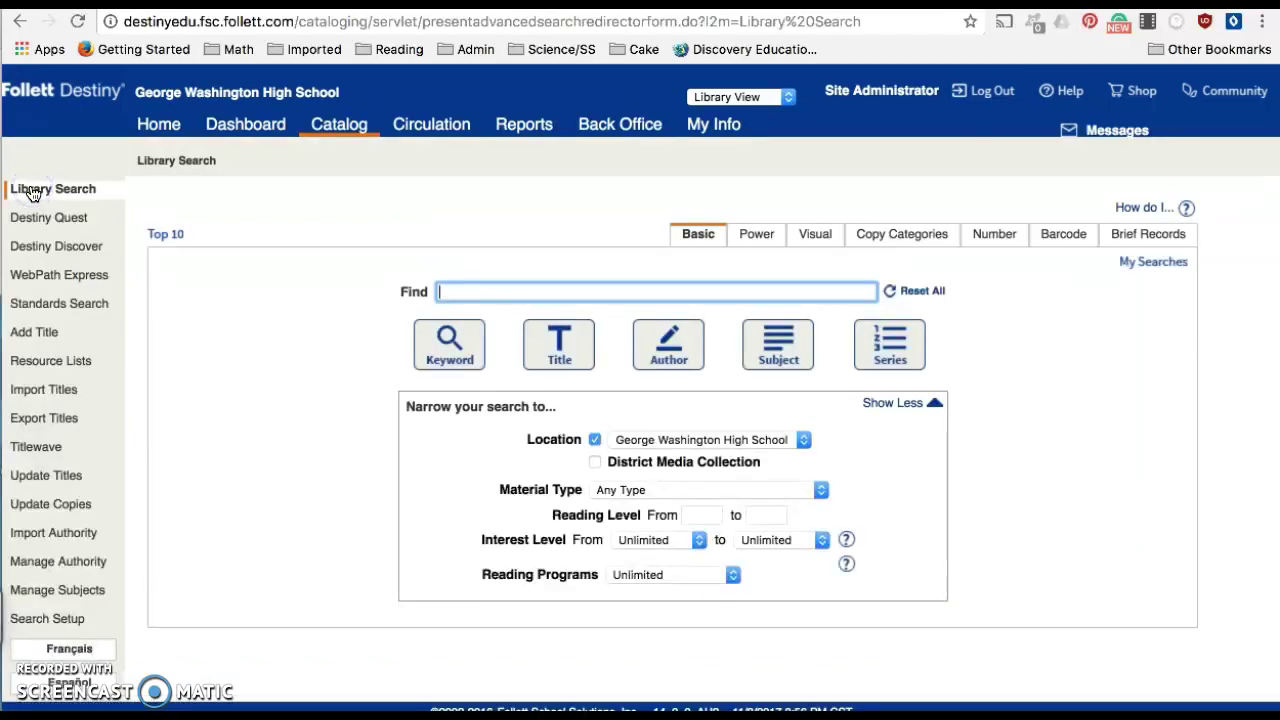